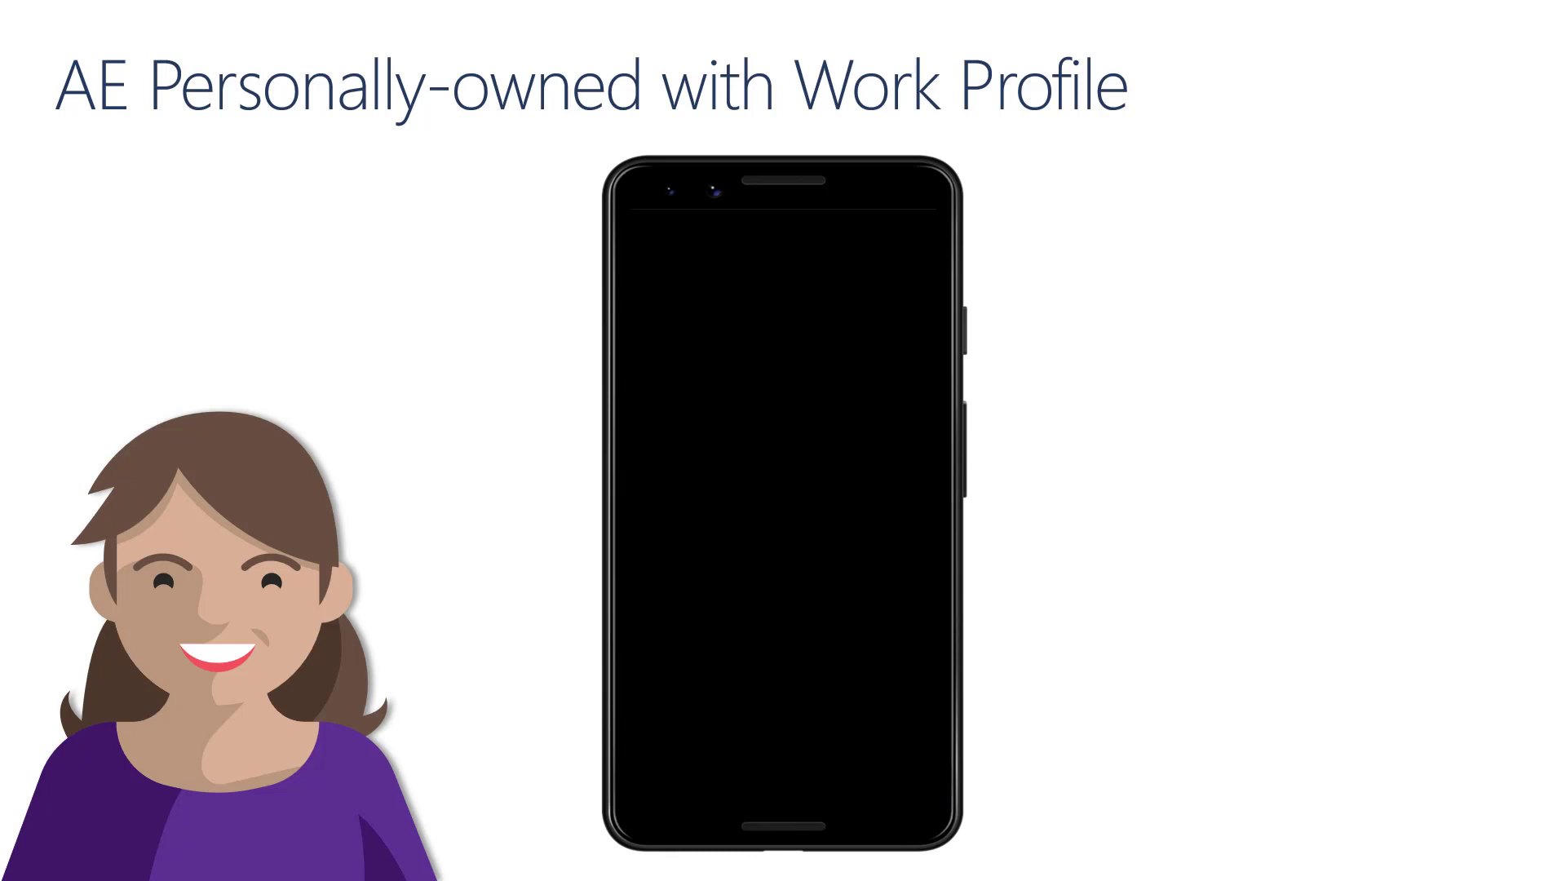
left_click(1530, 866)
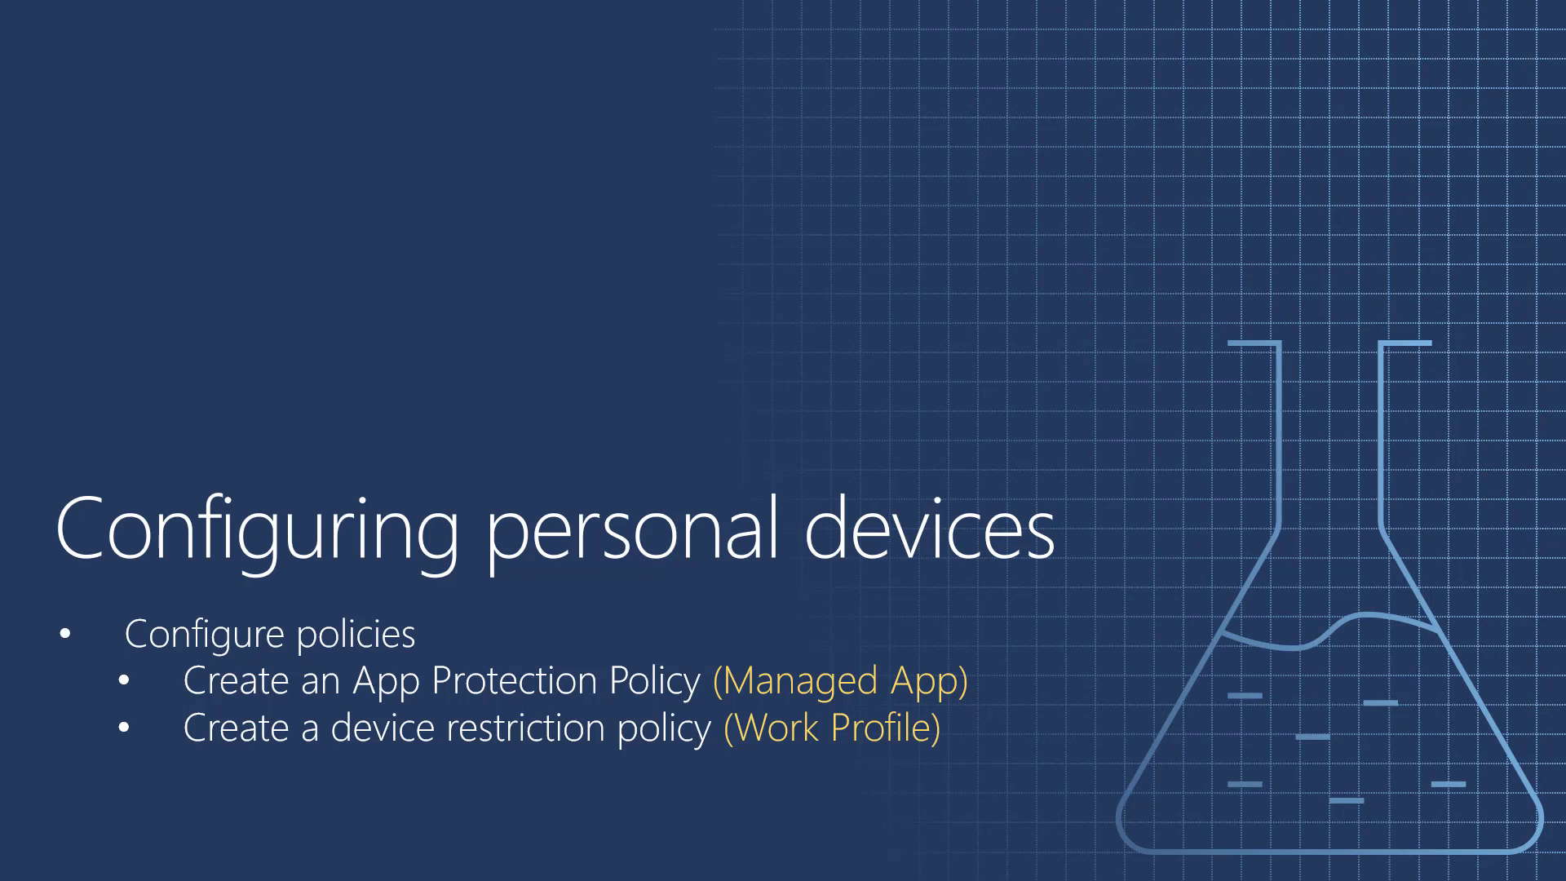
key("Right")
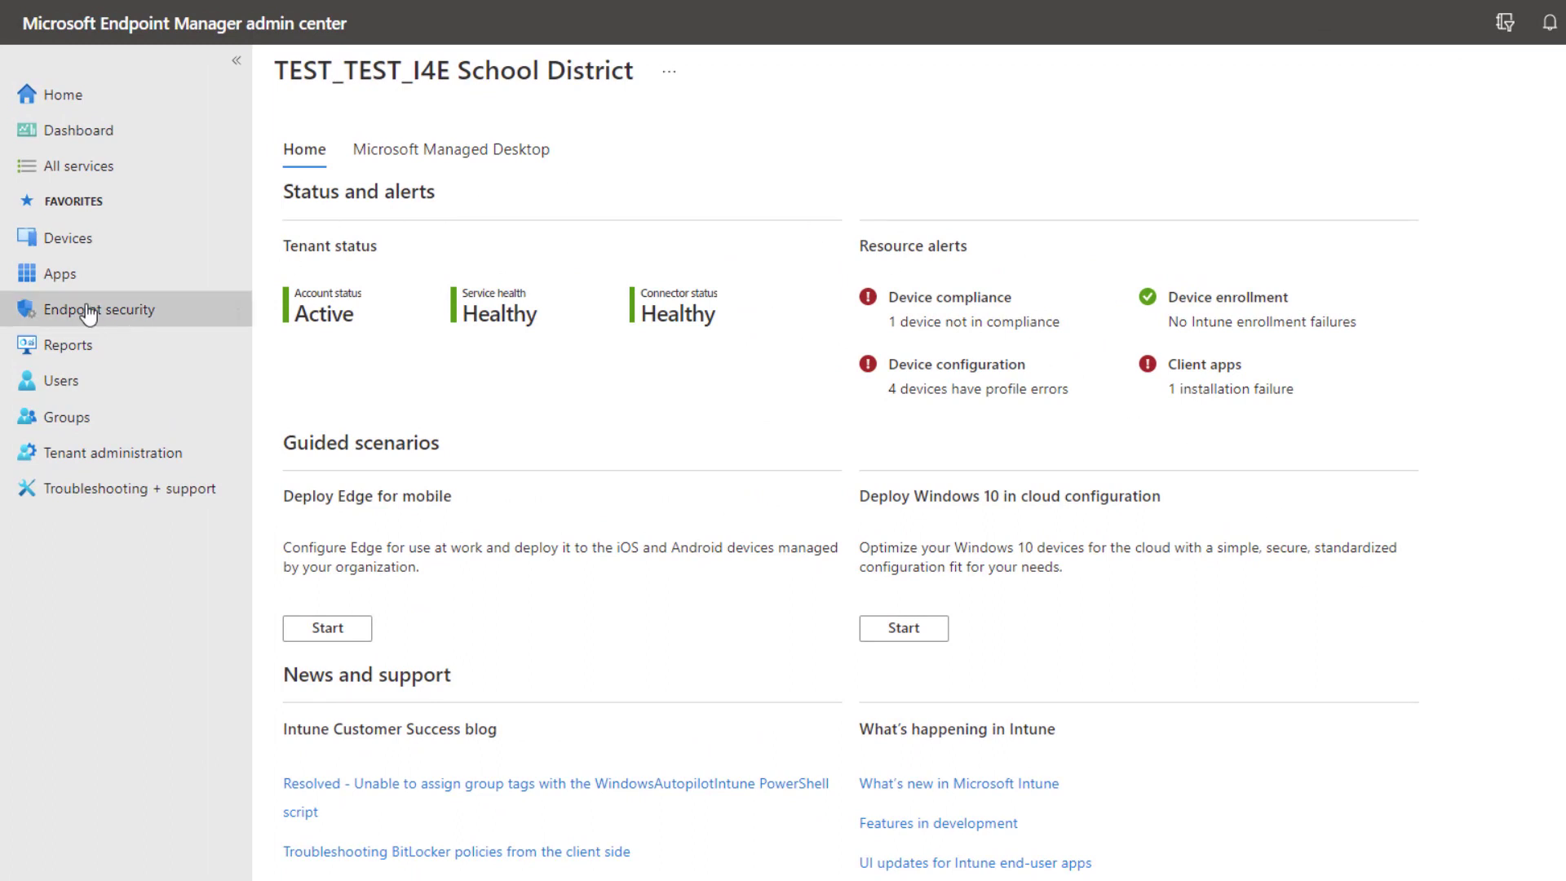
Start a new app protection policy for Android and name it "Teams - AppProtection"
left_click(62, 278)
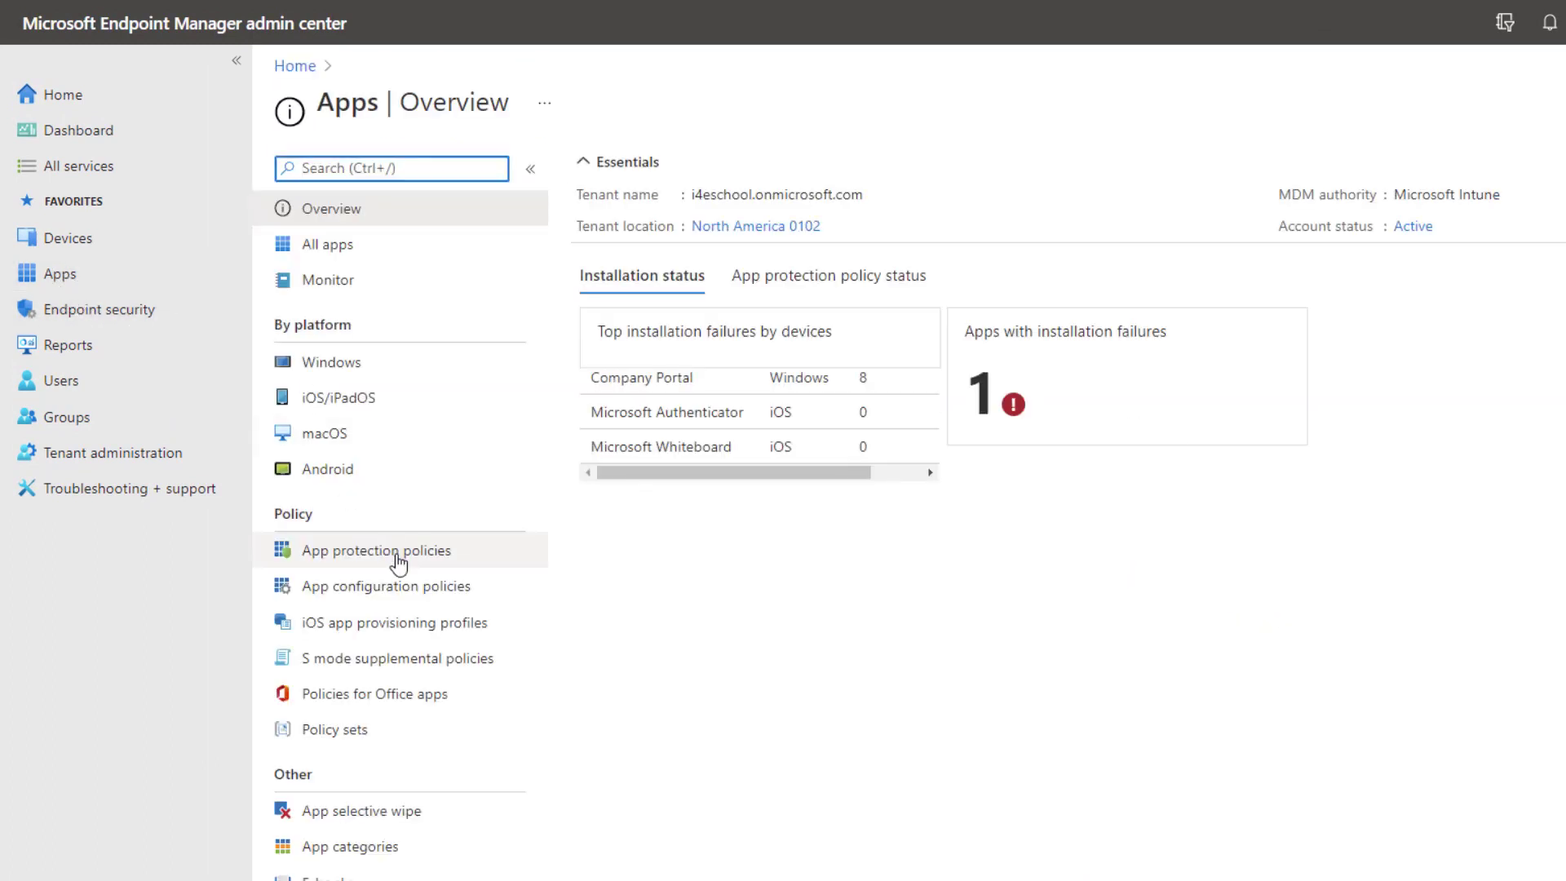
left_click(390, 555)
left_click(646, 171)
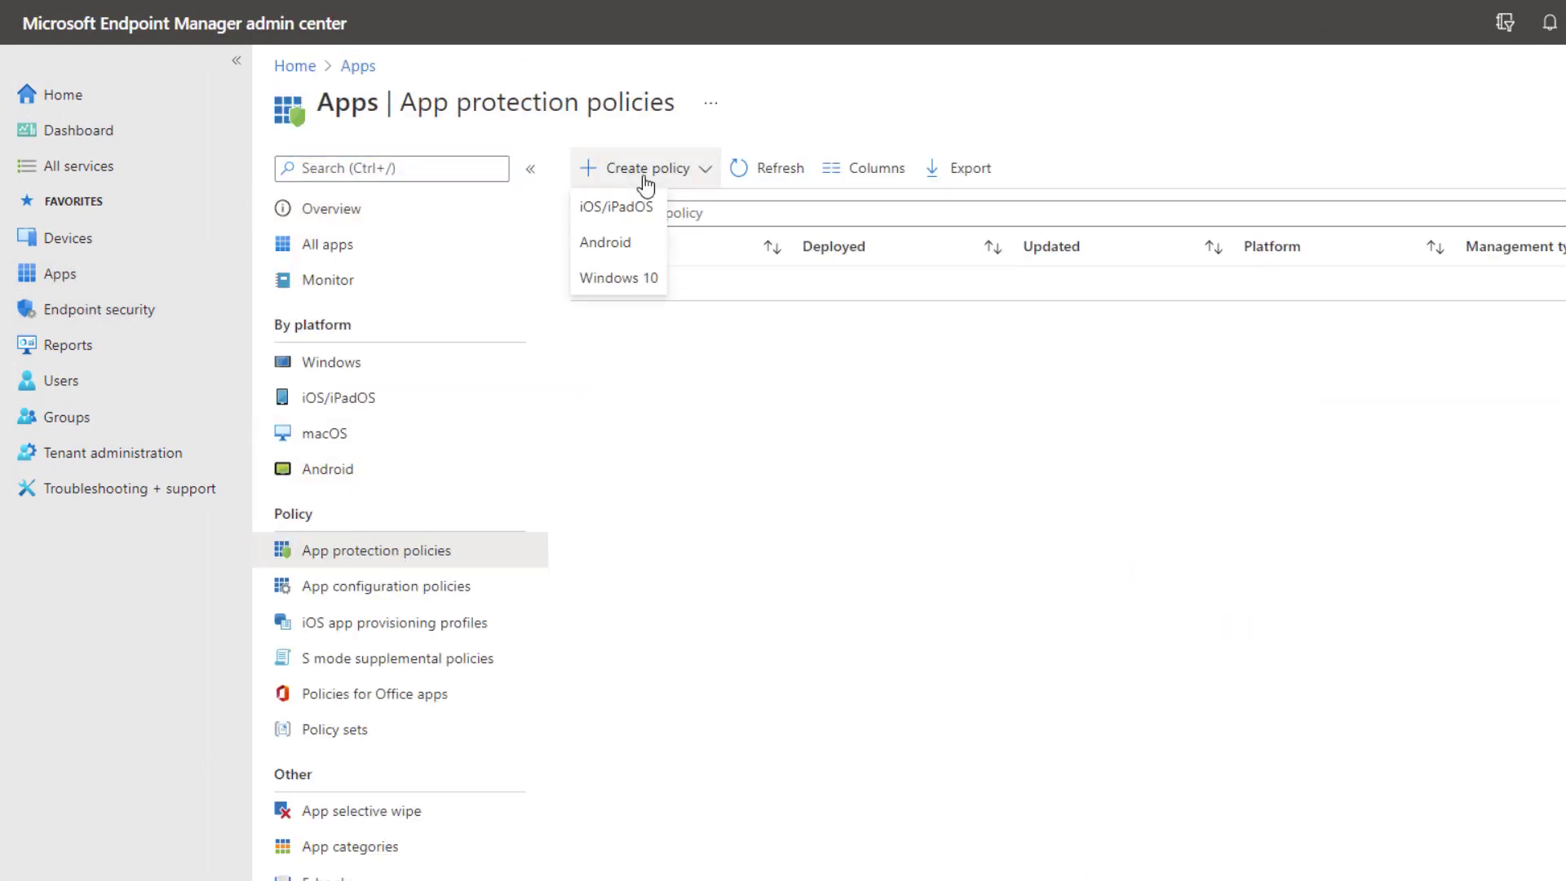
left_click(625, 249)
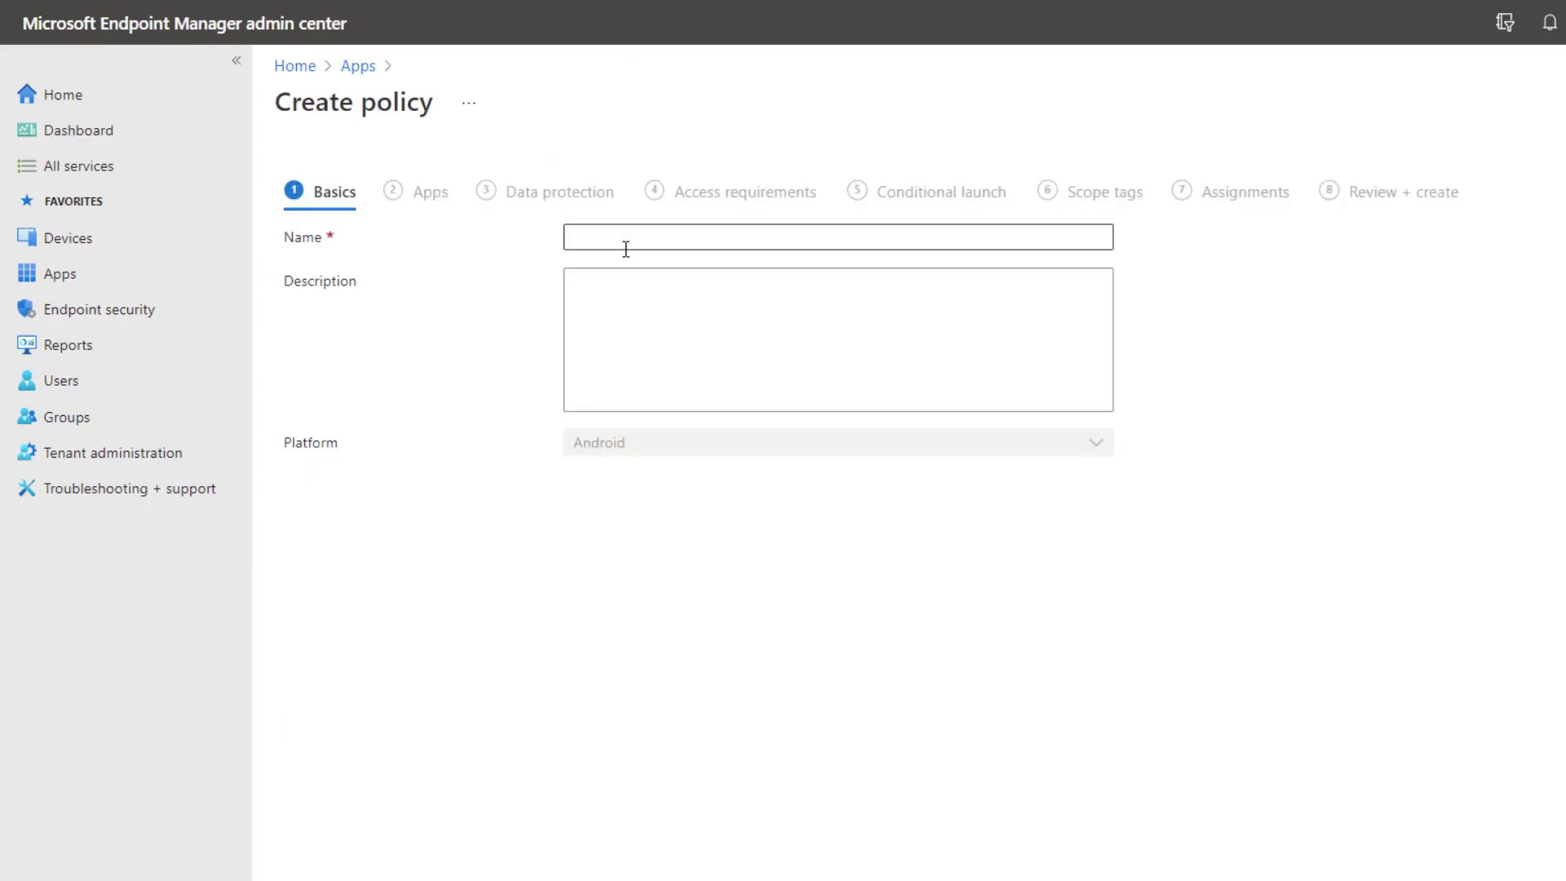
type("T")
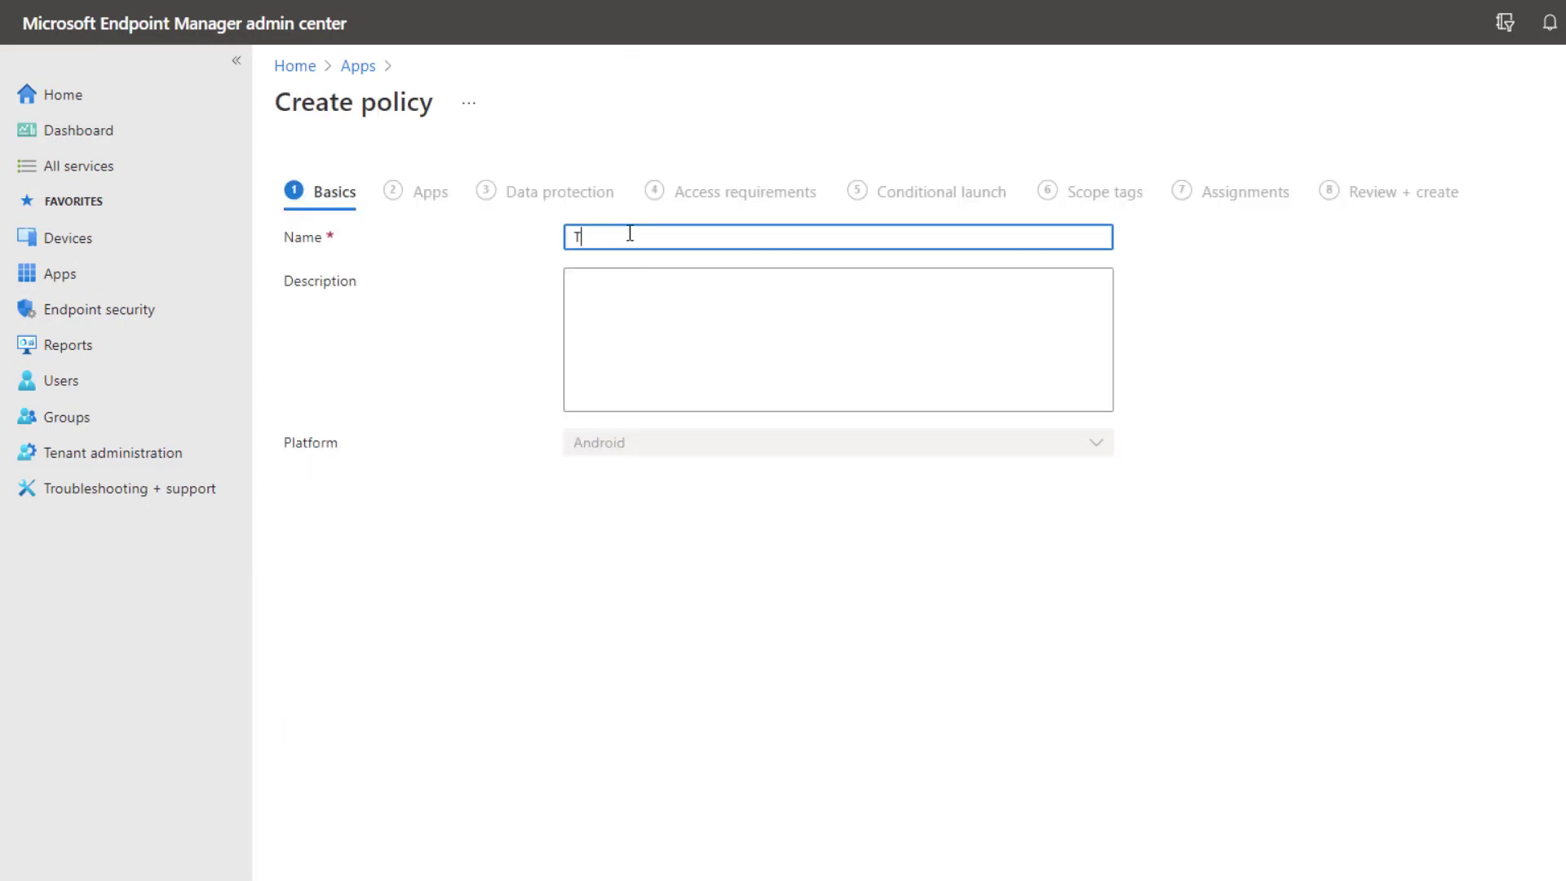
type("eams - AppProtection")
key("Return")
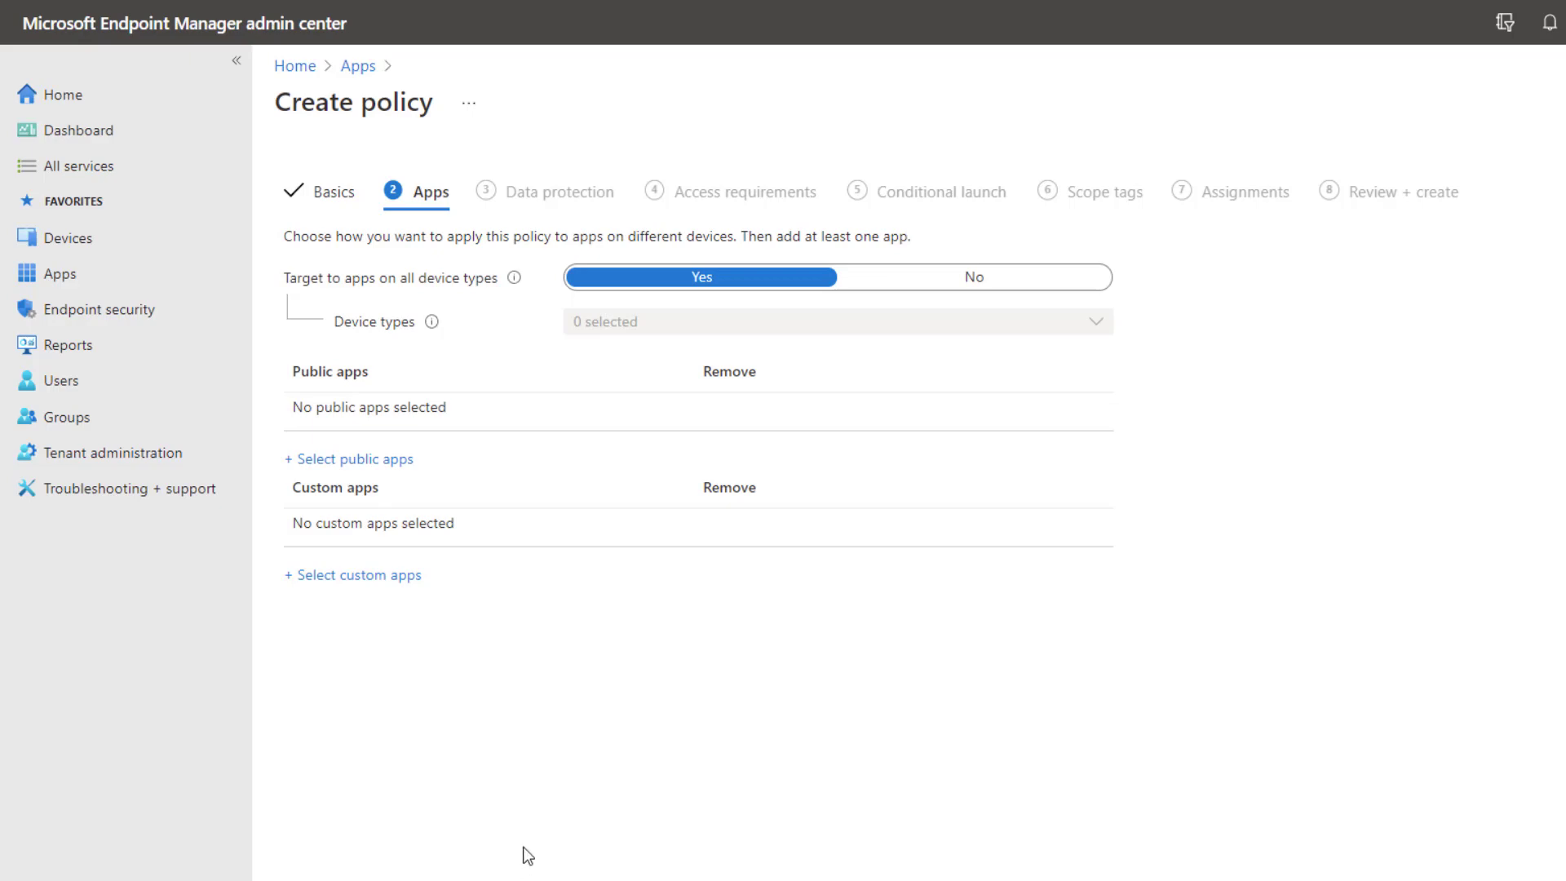
Add Microsoft Teams as the policy's targeted public app and continue to the data protection settings
left_click(406, 463)
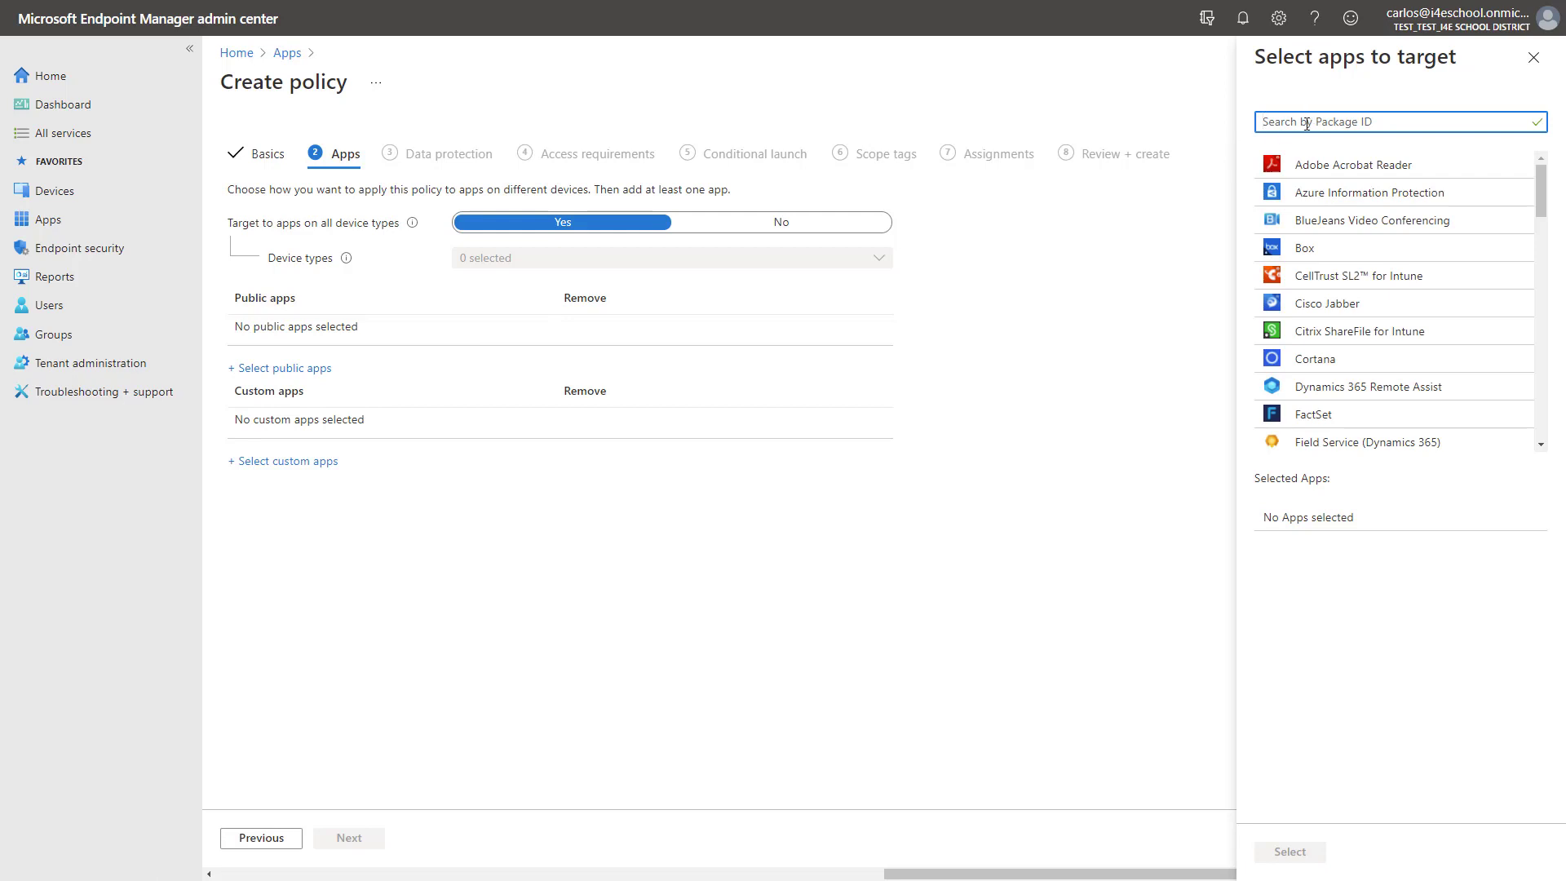
type("Micros")
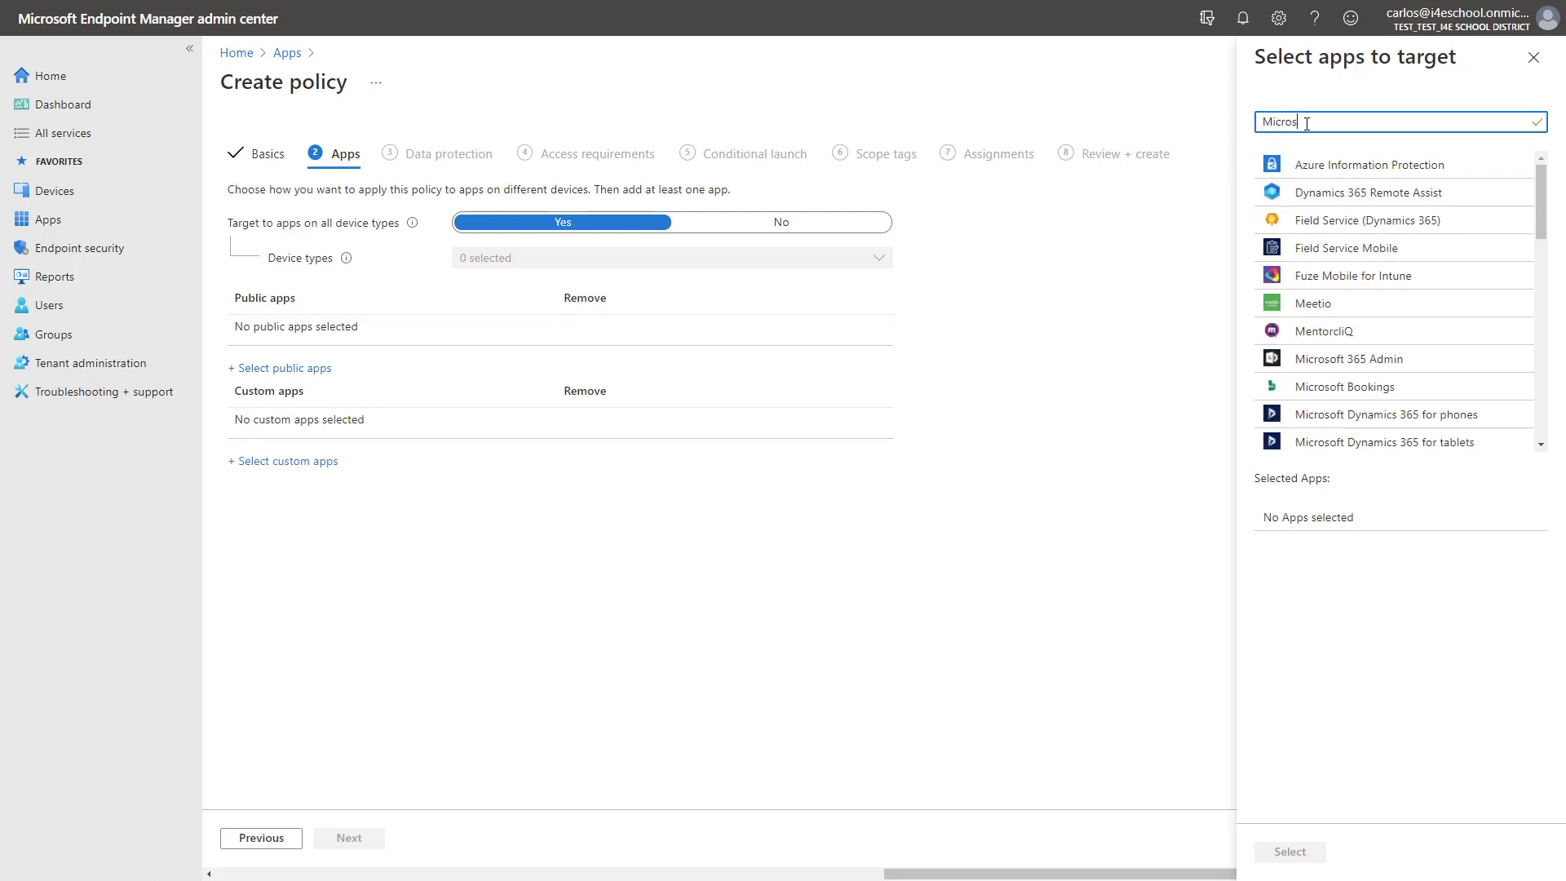
type("oft Teams")
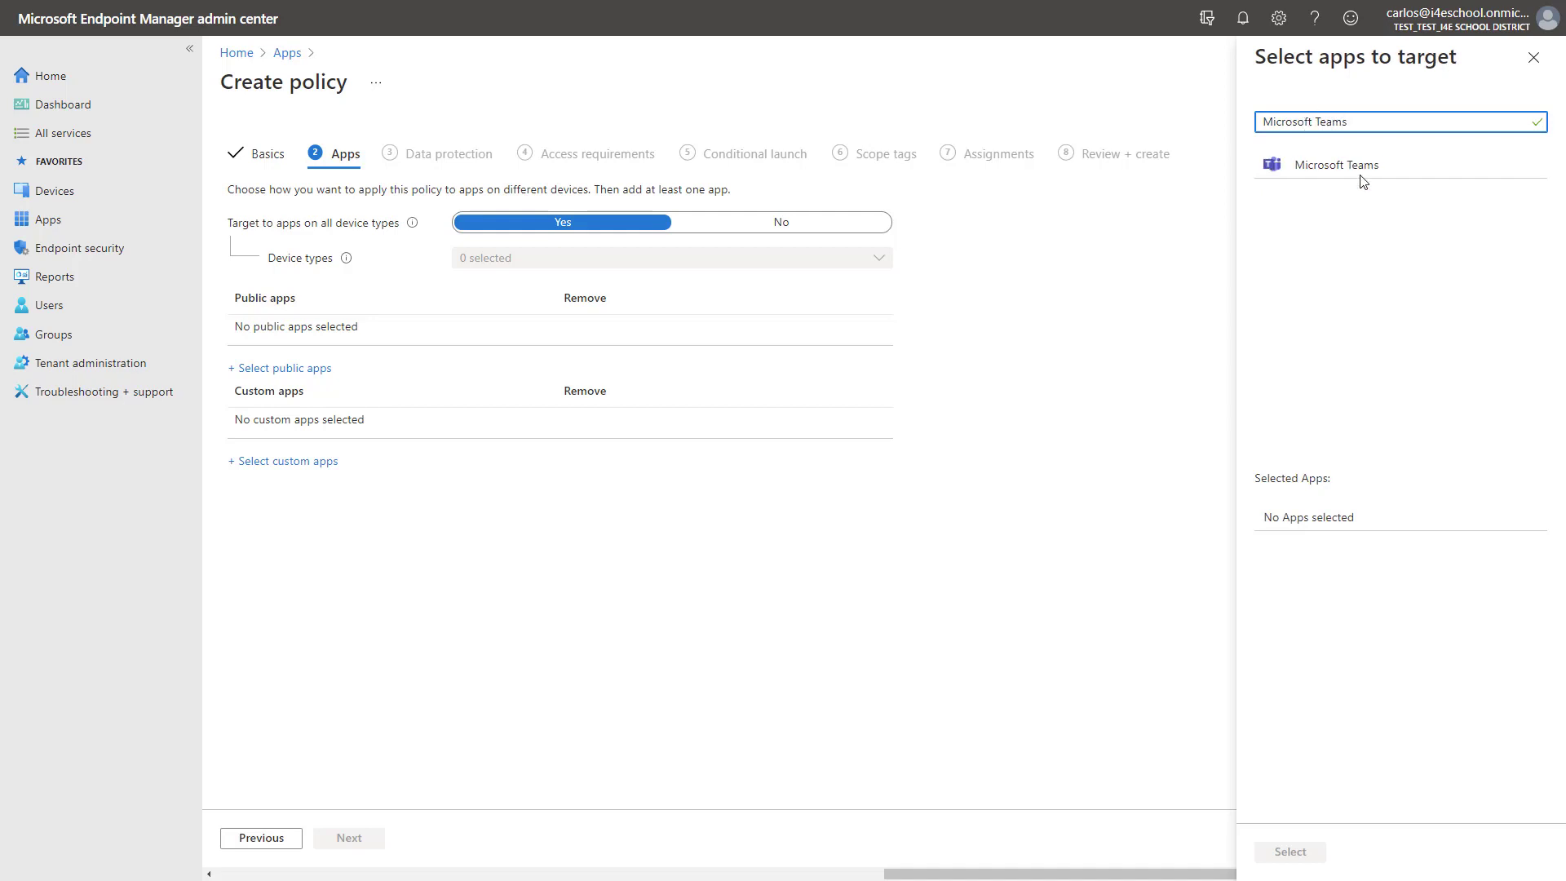
left_click(1360, 175)
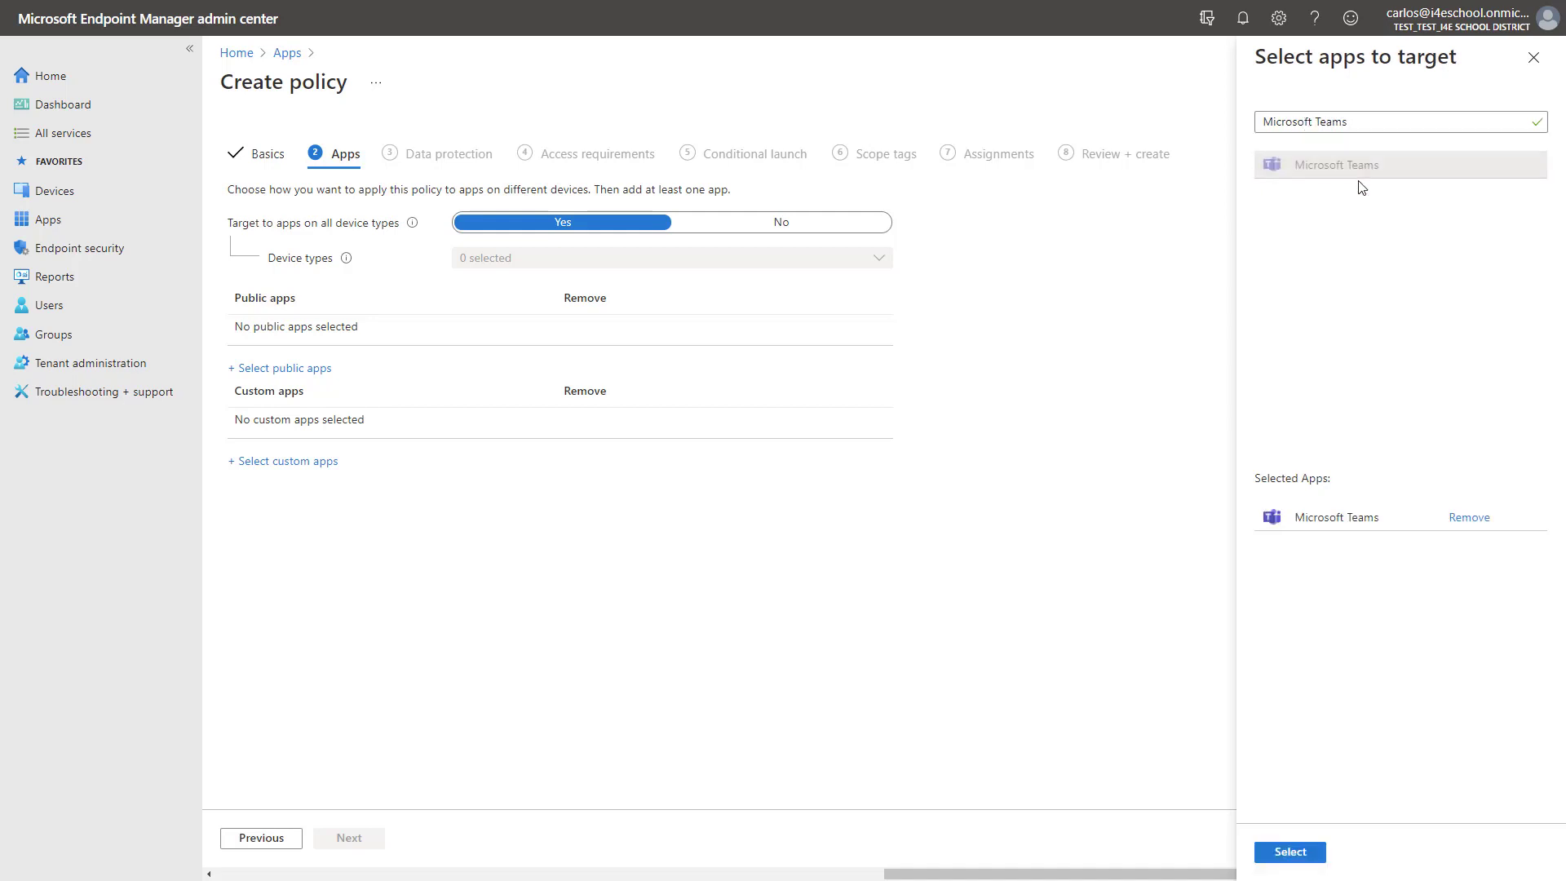
left_click(1289, 852)
left_click(365, 839)
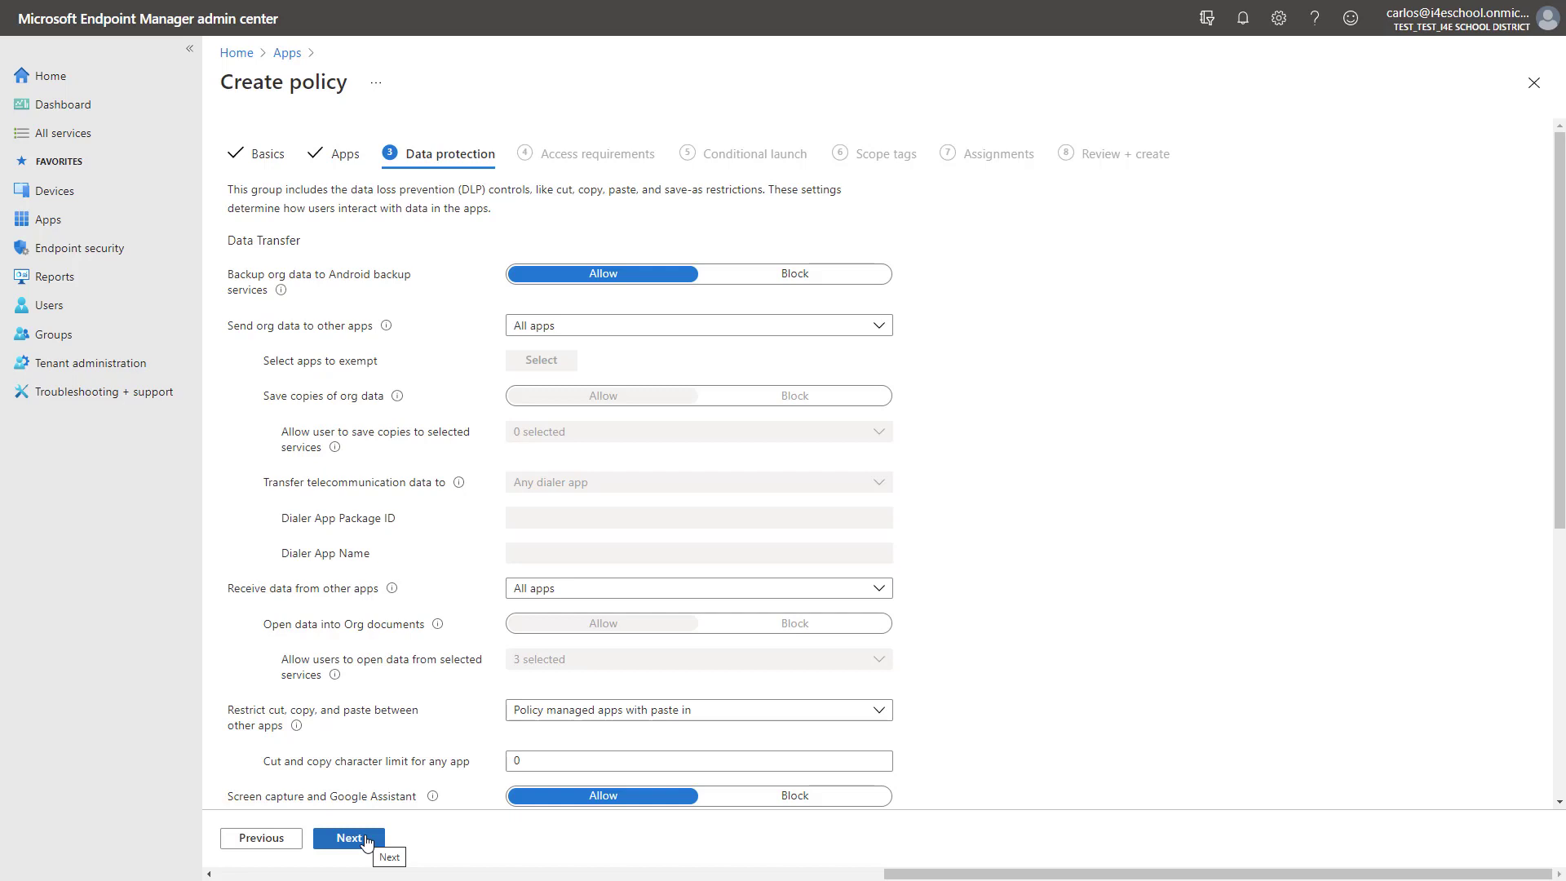
Limit both sending org data to other apps and cut, copy and paste between apps to "Policy managed apps"
left_click(583, 330)
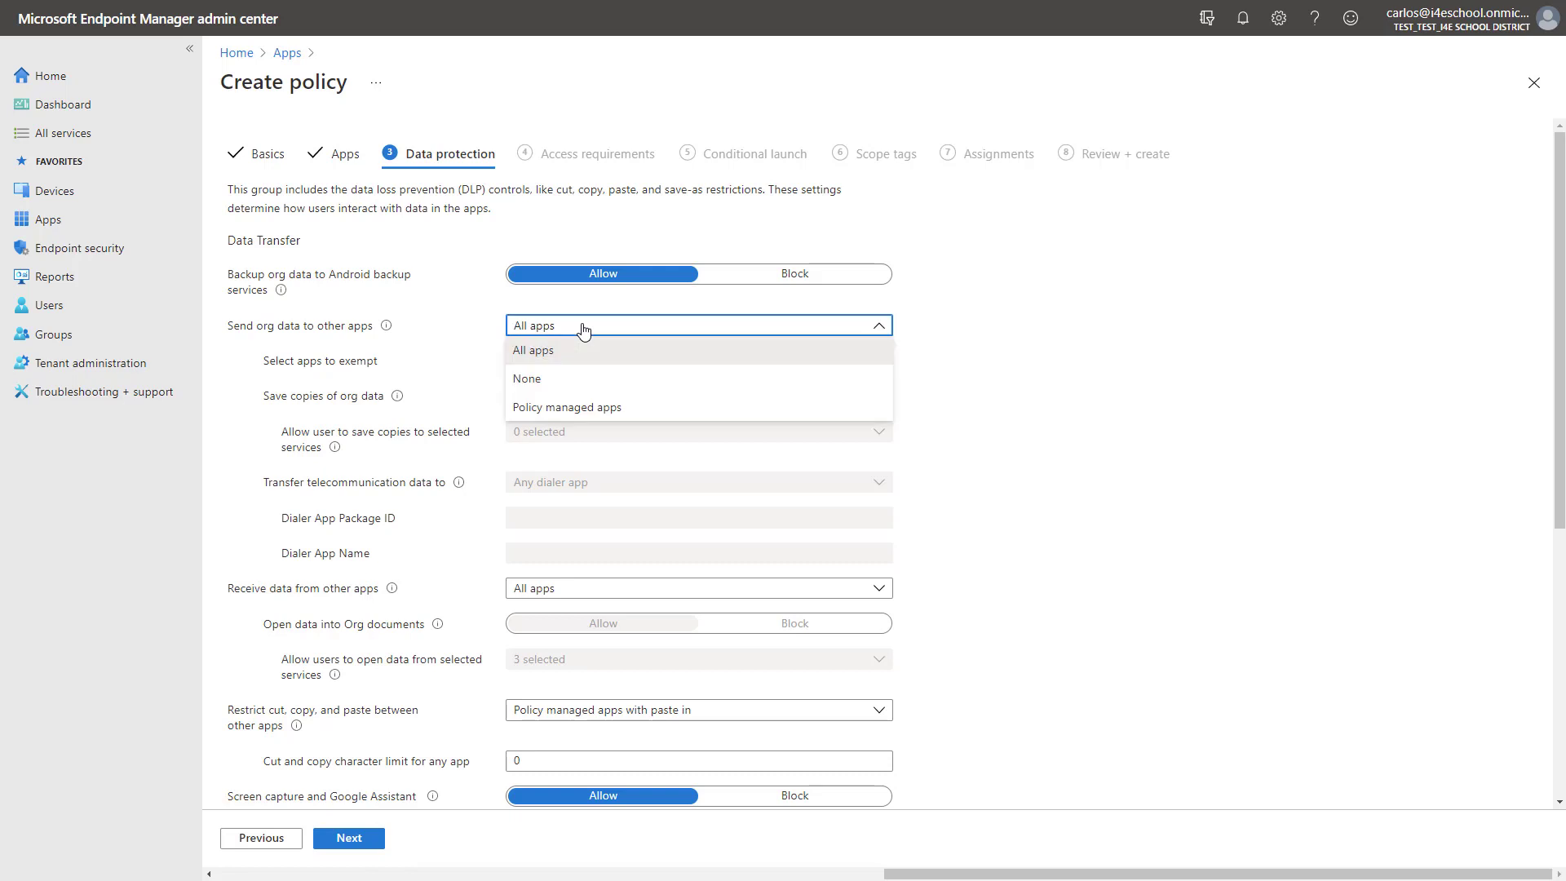
left_click(577, 415)
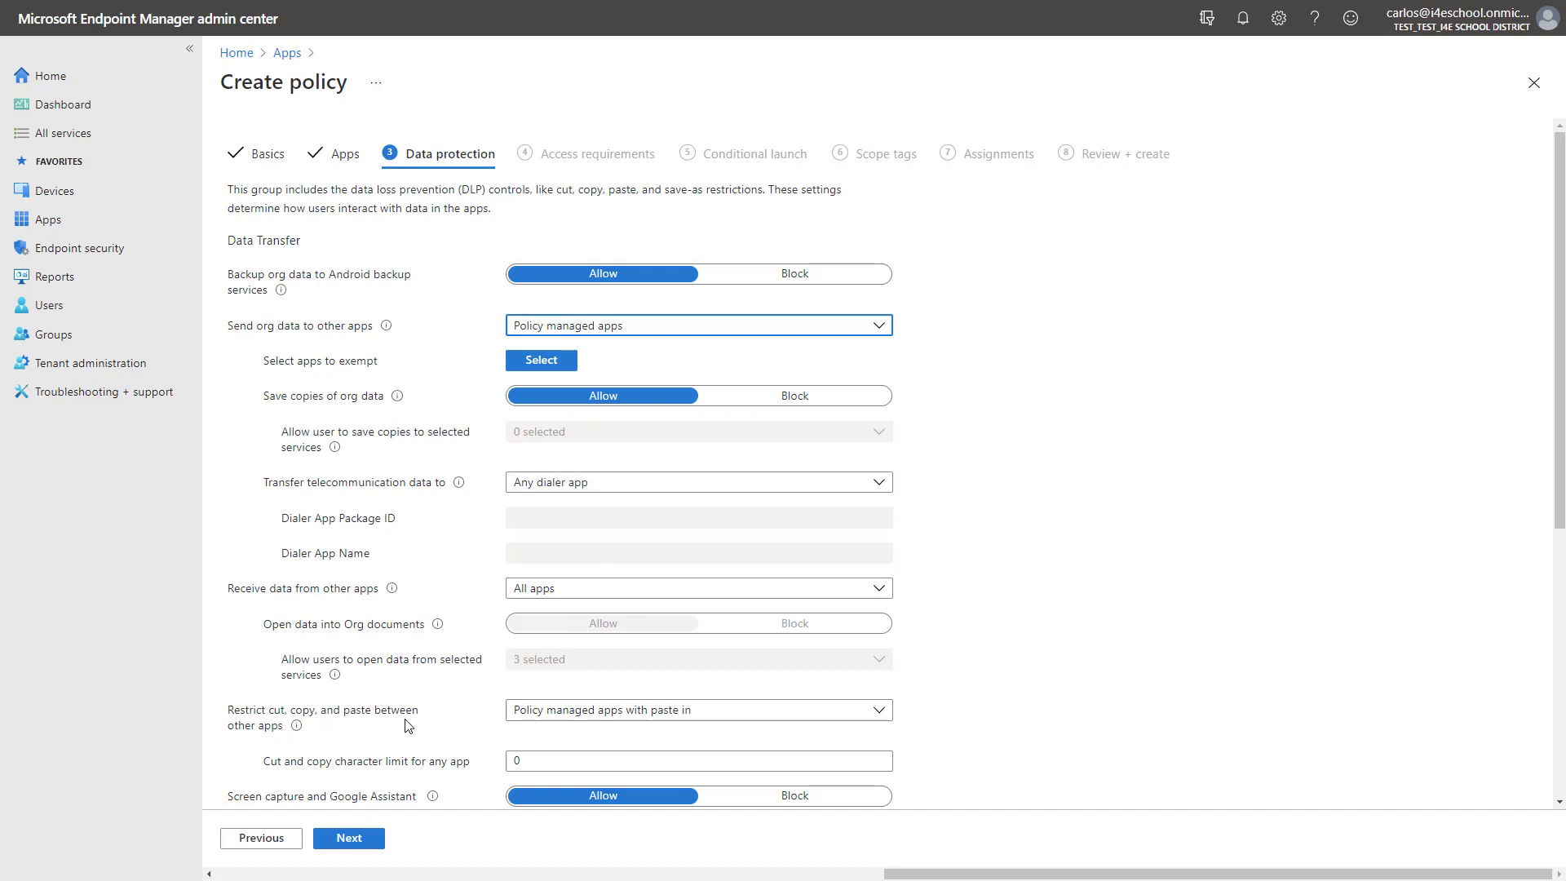
left_click(580, 718)
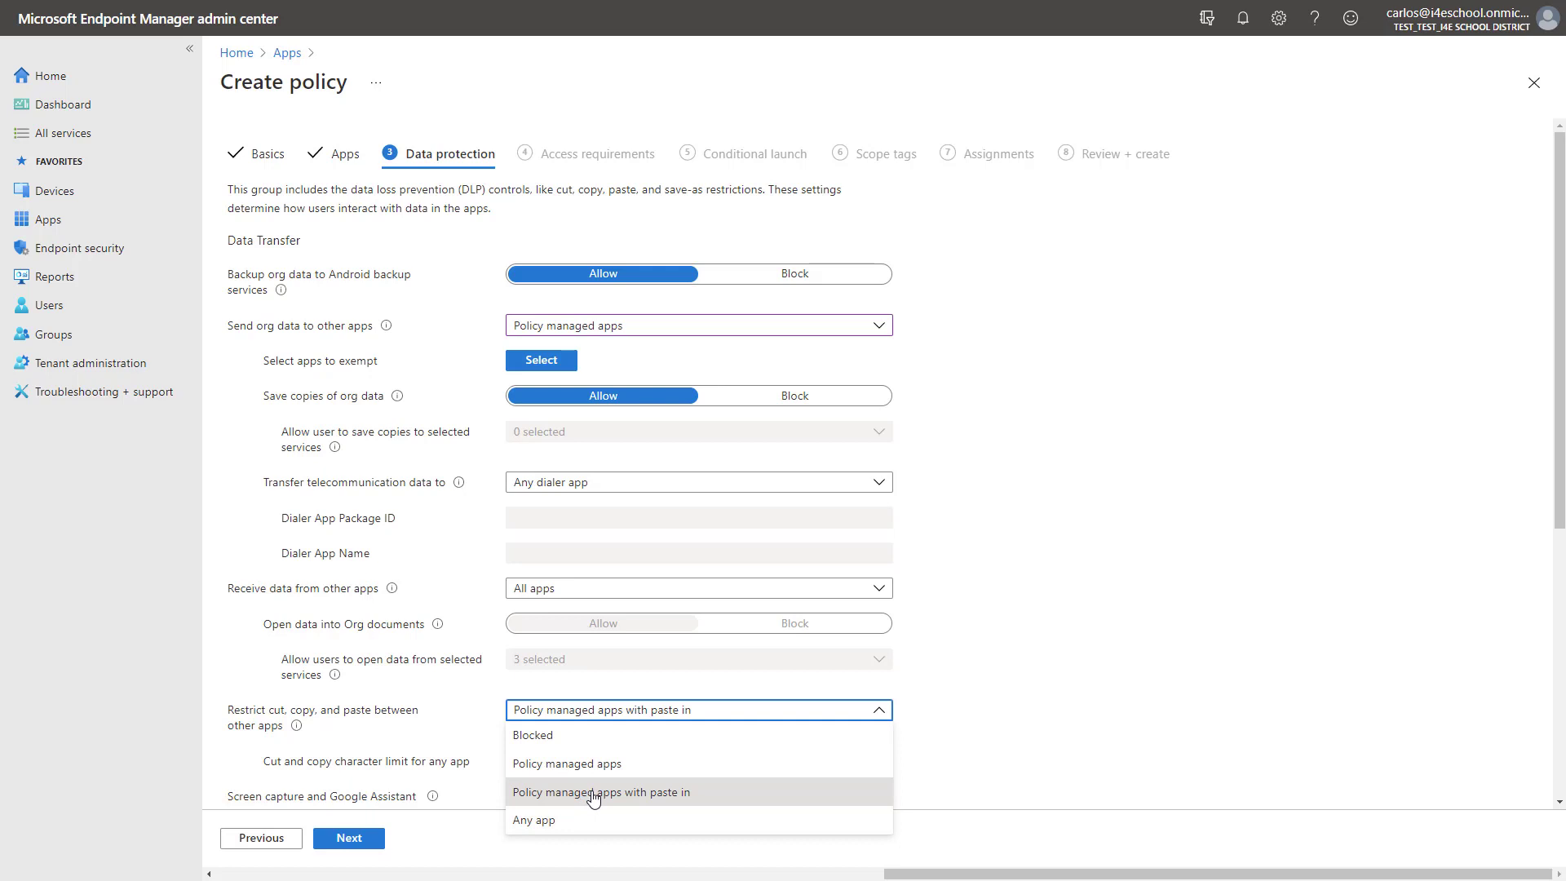
left_click(592, 771)
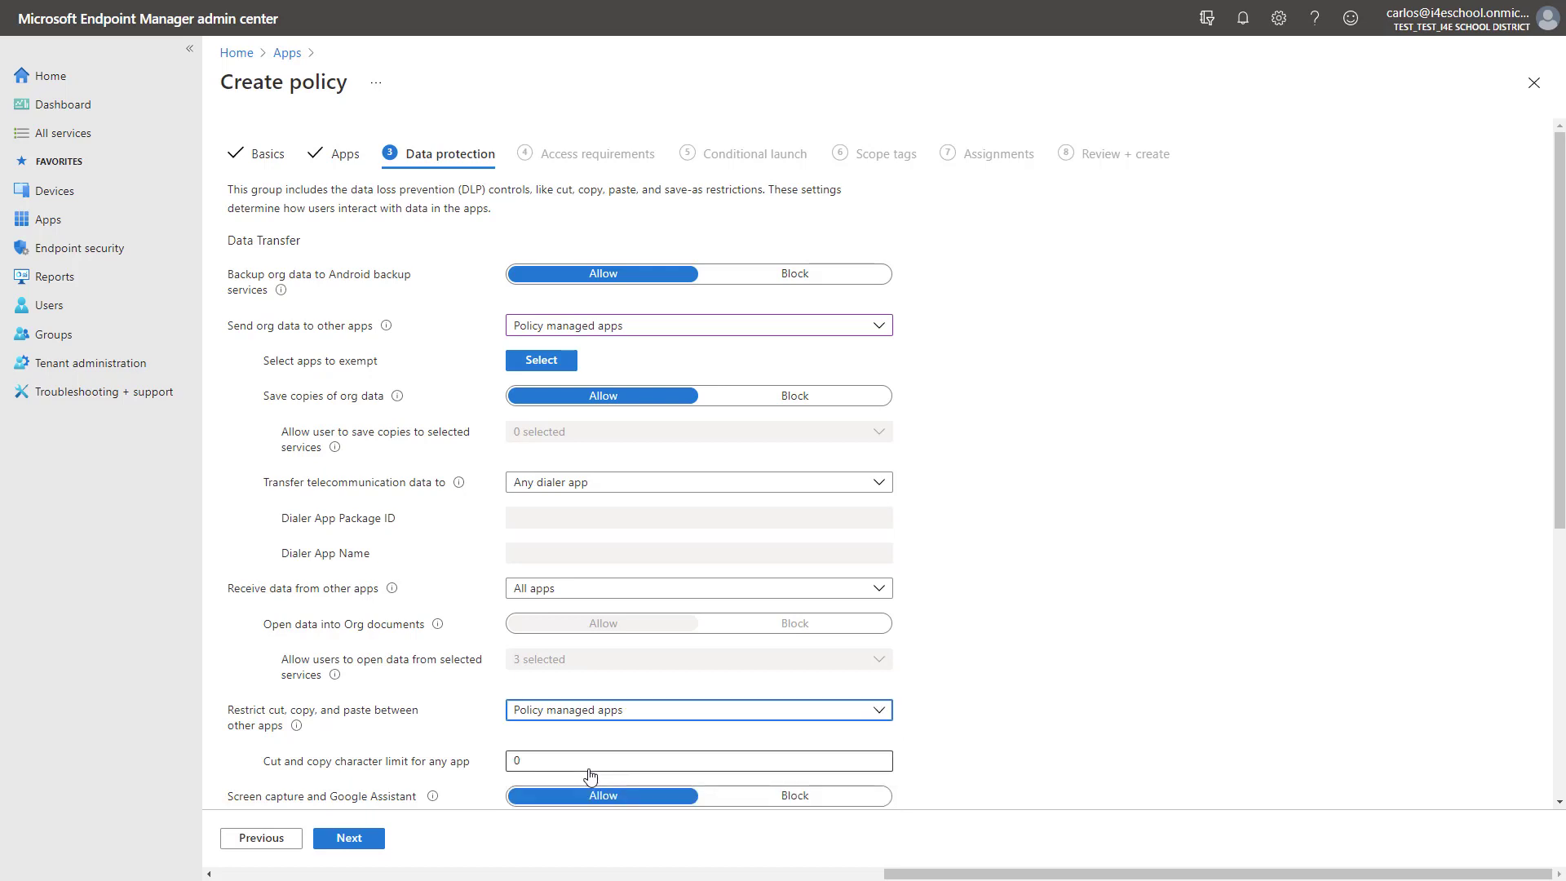
left_click(349, 838)
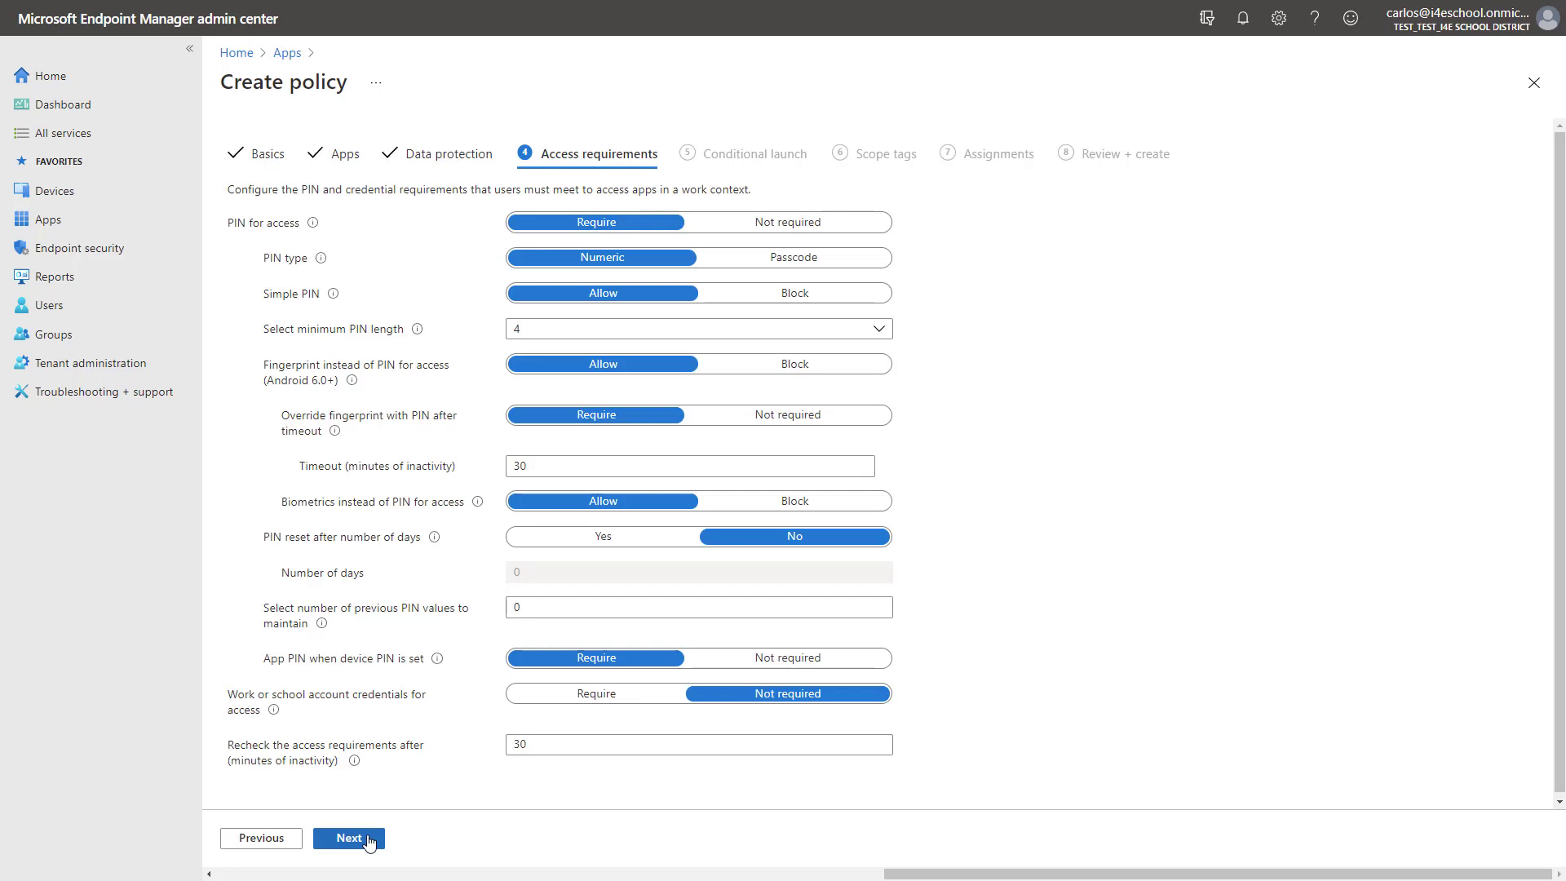
Accept the default access requirements, conditional launch conditions and scope tags for the app protection policy
left_click(349, 839)
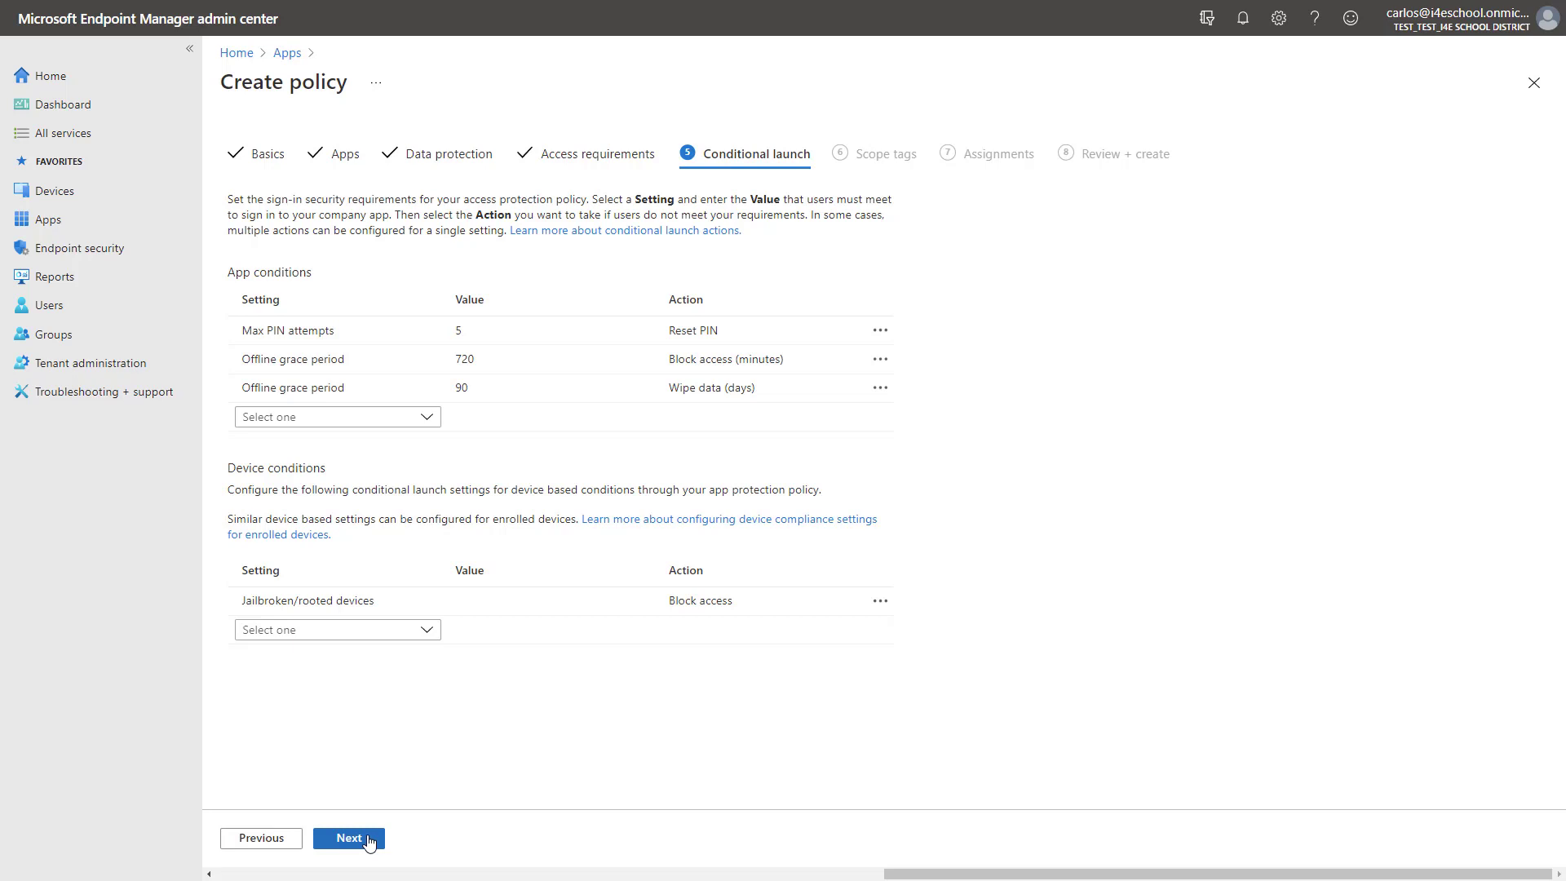
left_click(369, 843)
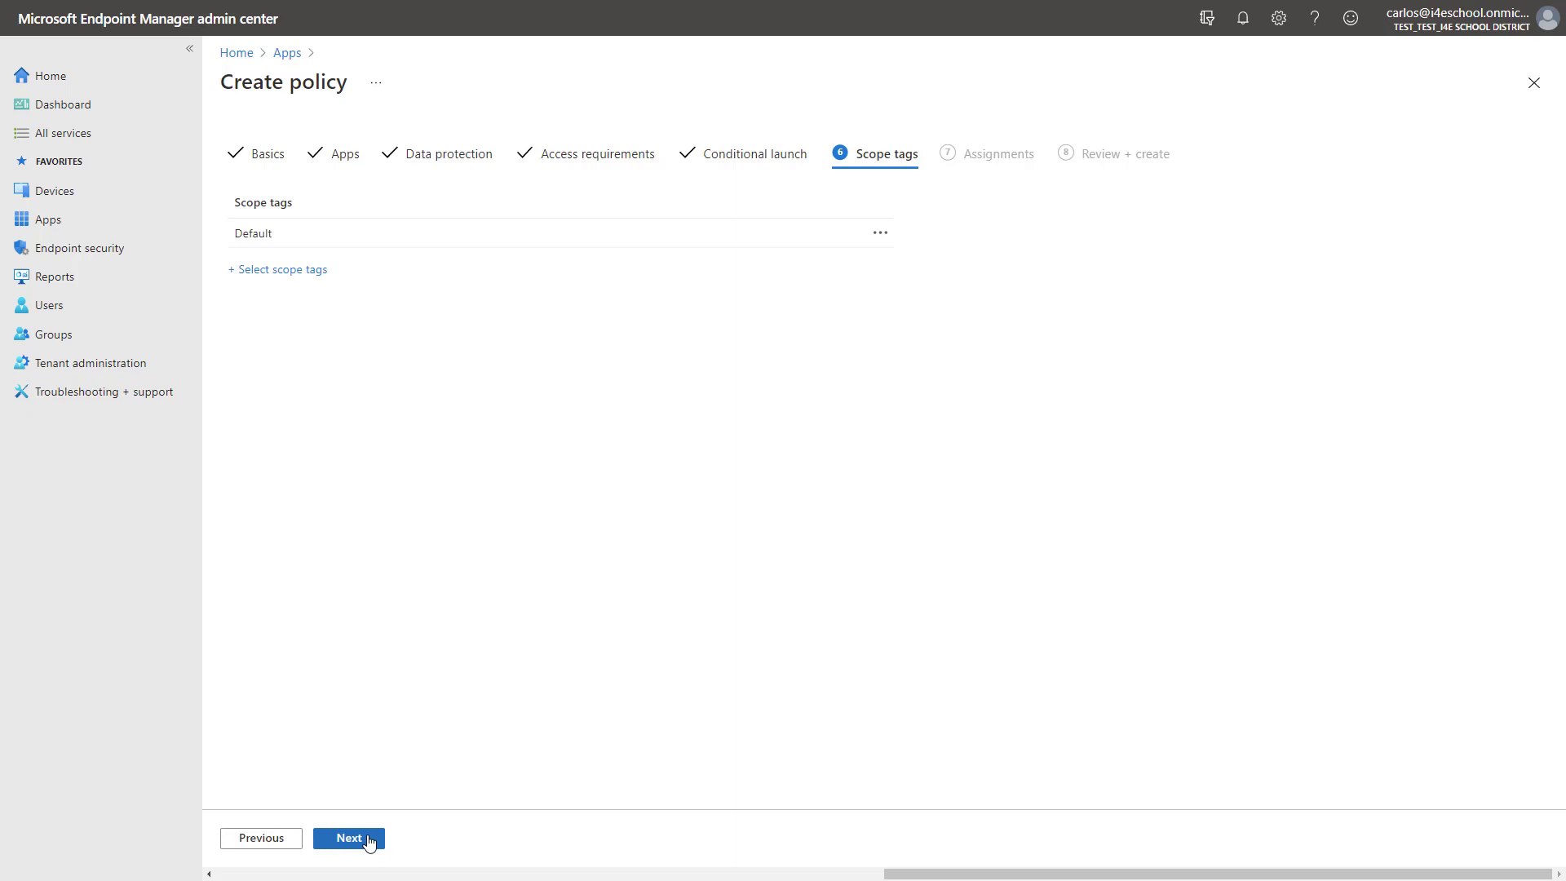
left_click(369, 842)
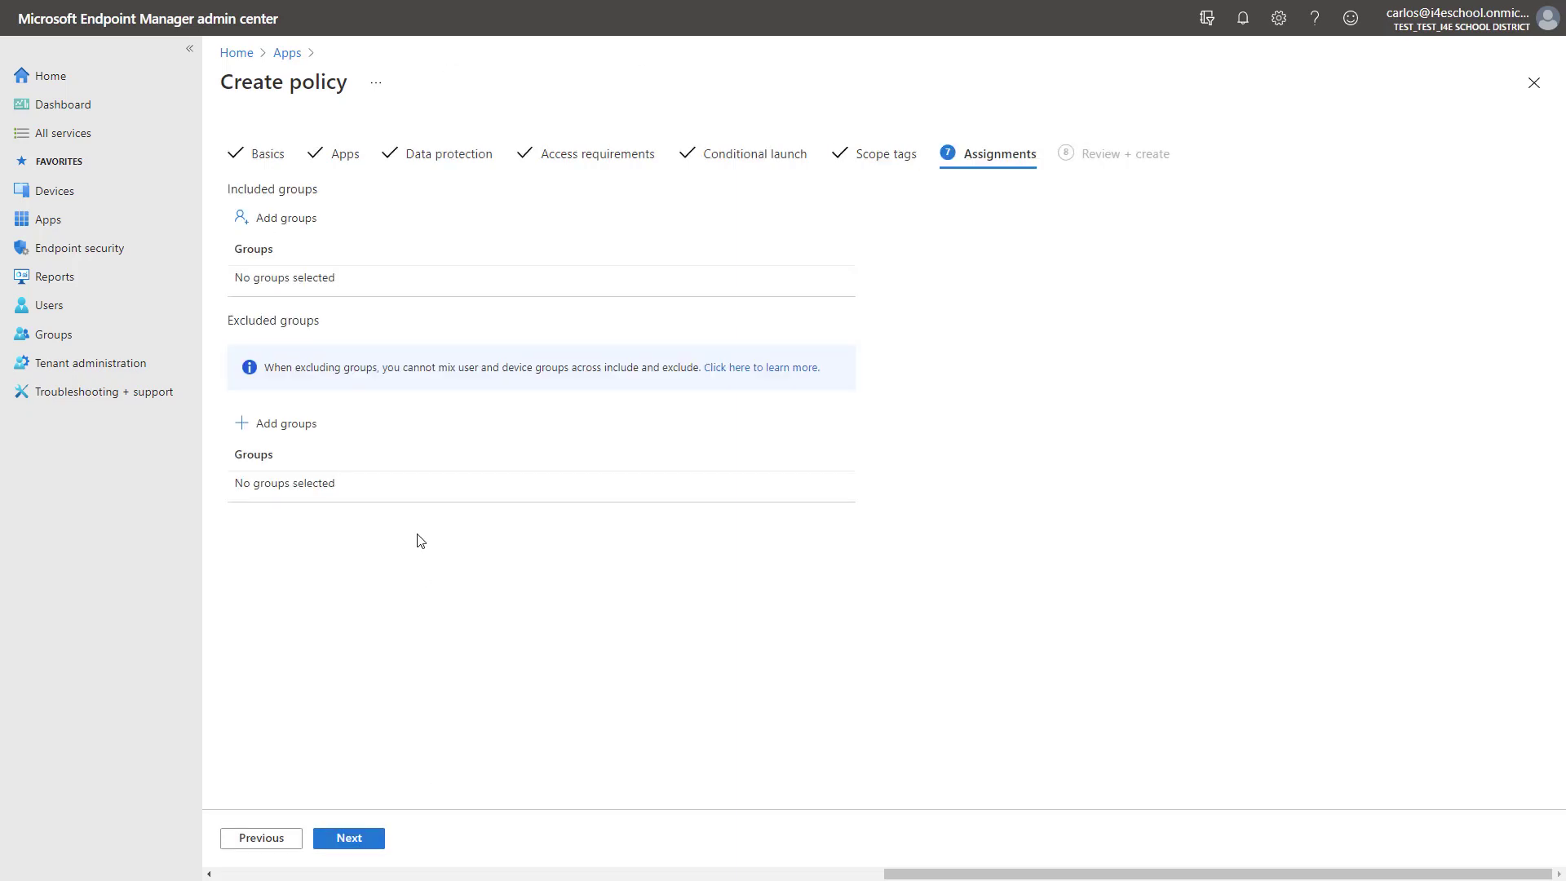
Assign the app protection policy to the I4E Teachers group as an included group
left_click(304, 219)
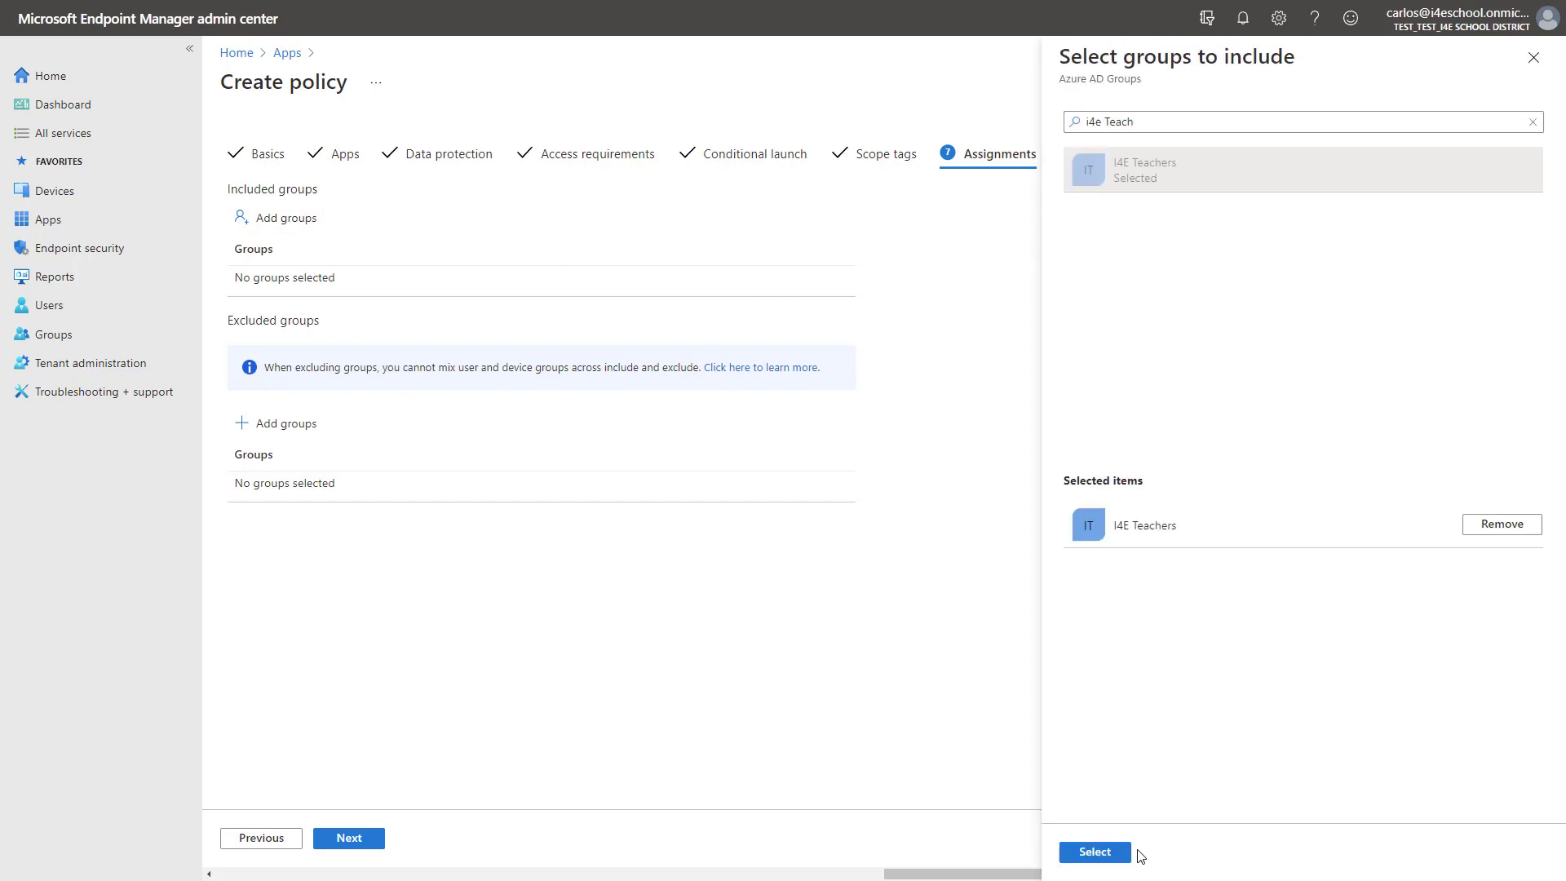
left_click(1116, 851)
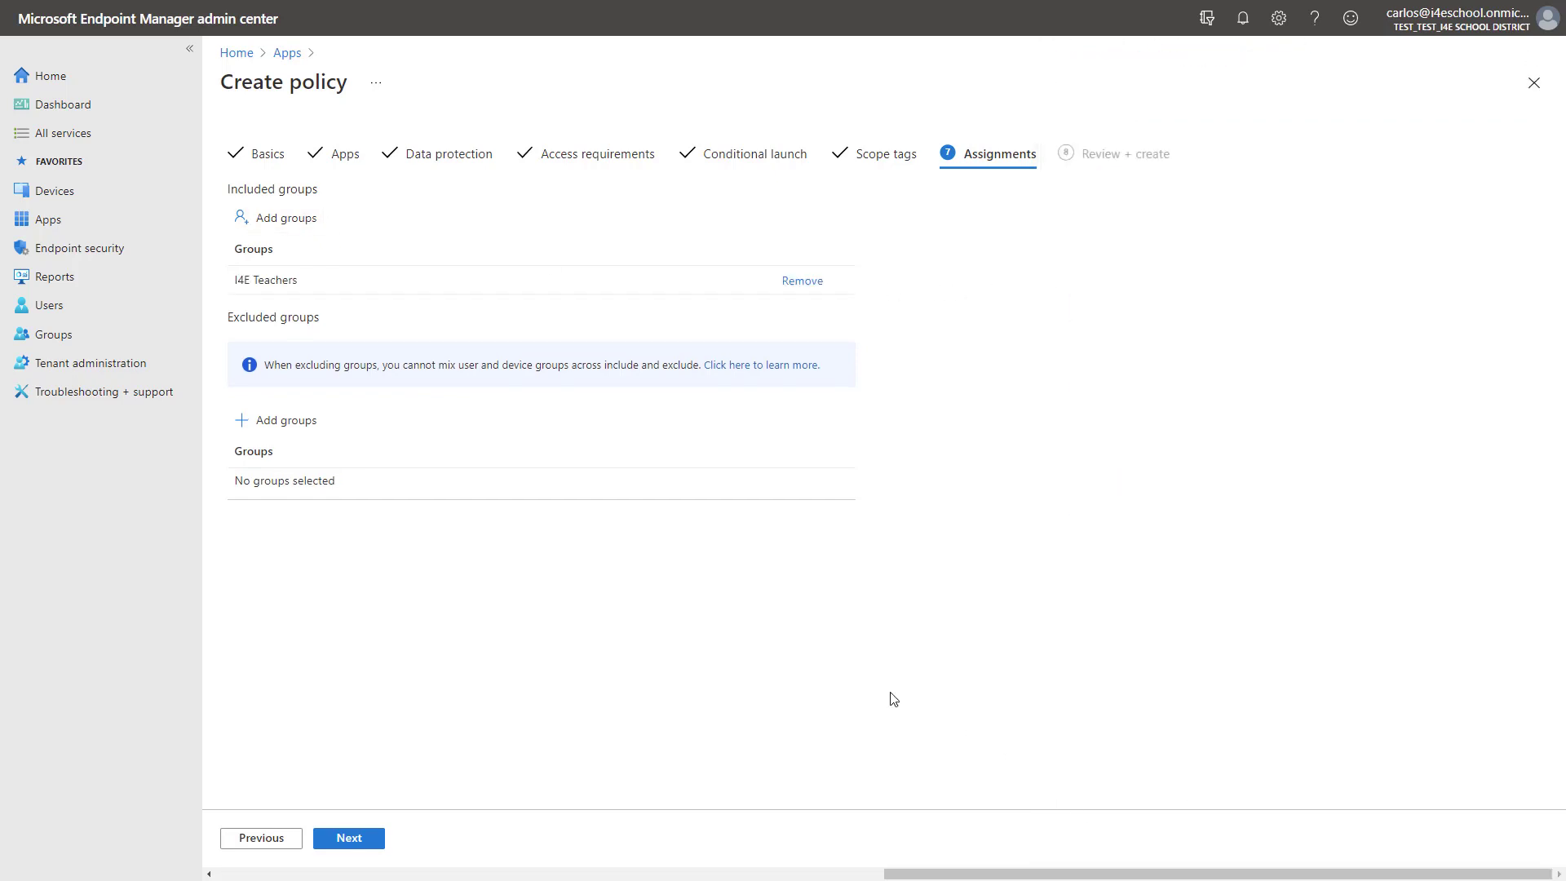
left_click(356, 841)
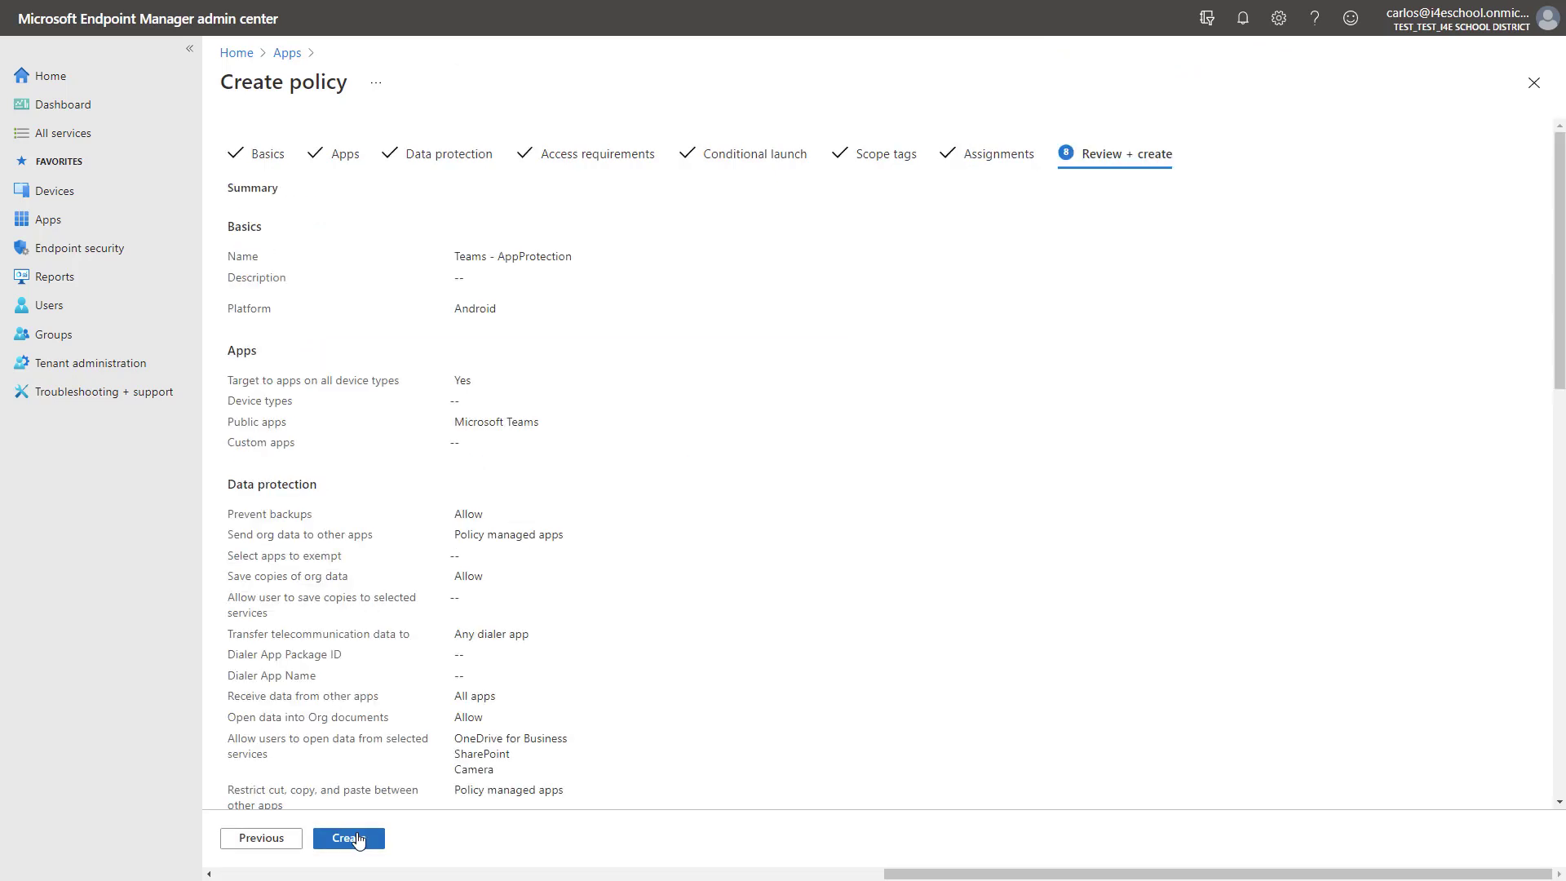
Review the summary of the Teams app protection policy and create it
scroll(461, 746, "down", 2)
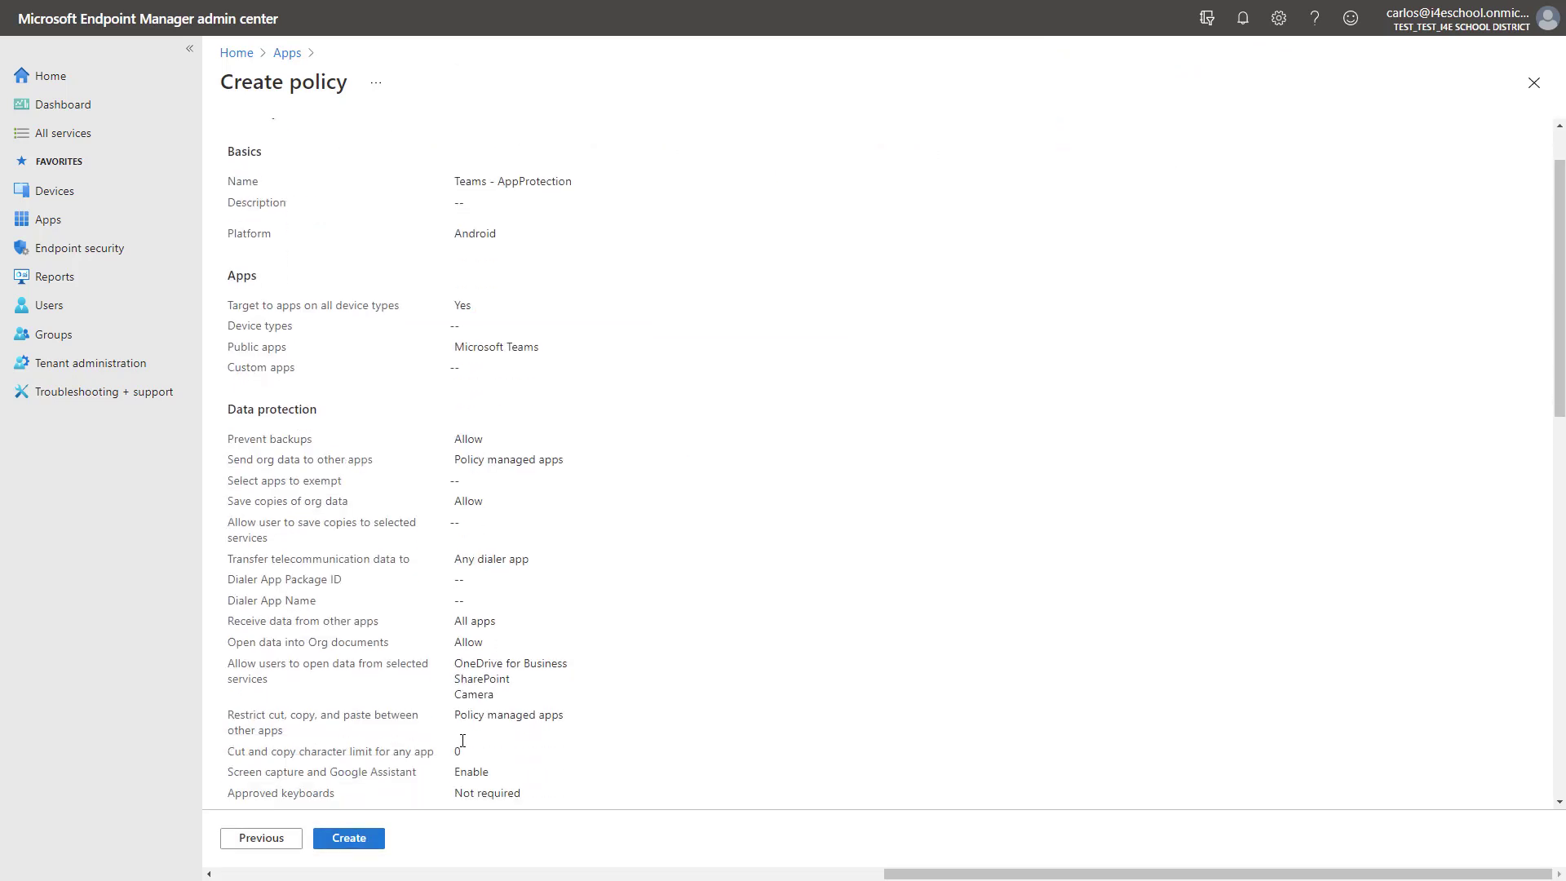
scroll(461, 746, "down", 1)
scroll(447, 780, "up", 1)
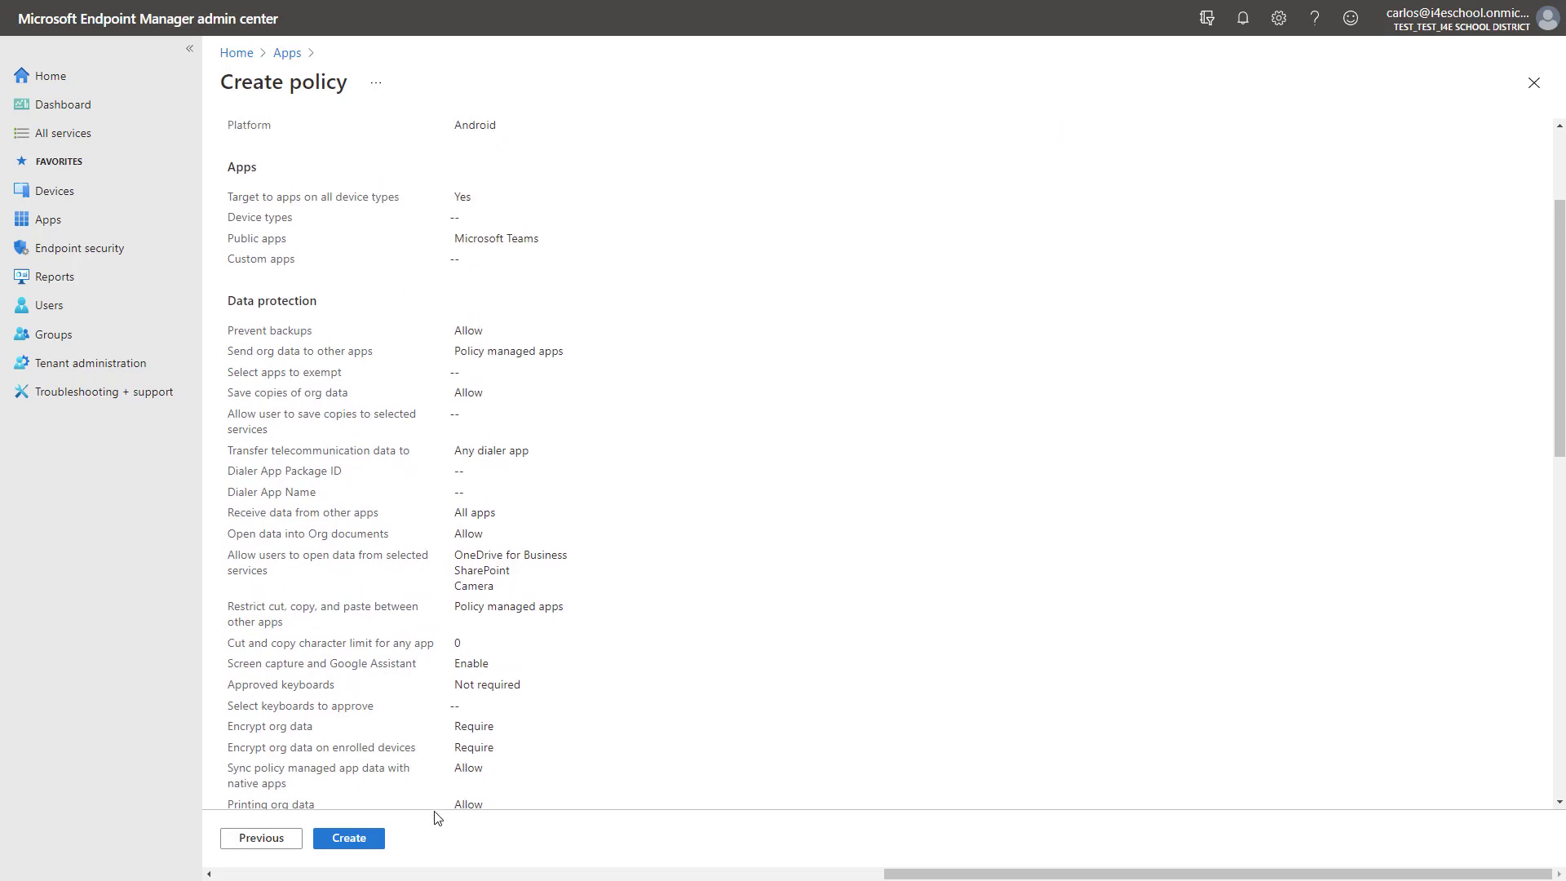
left_click(363, 844)
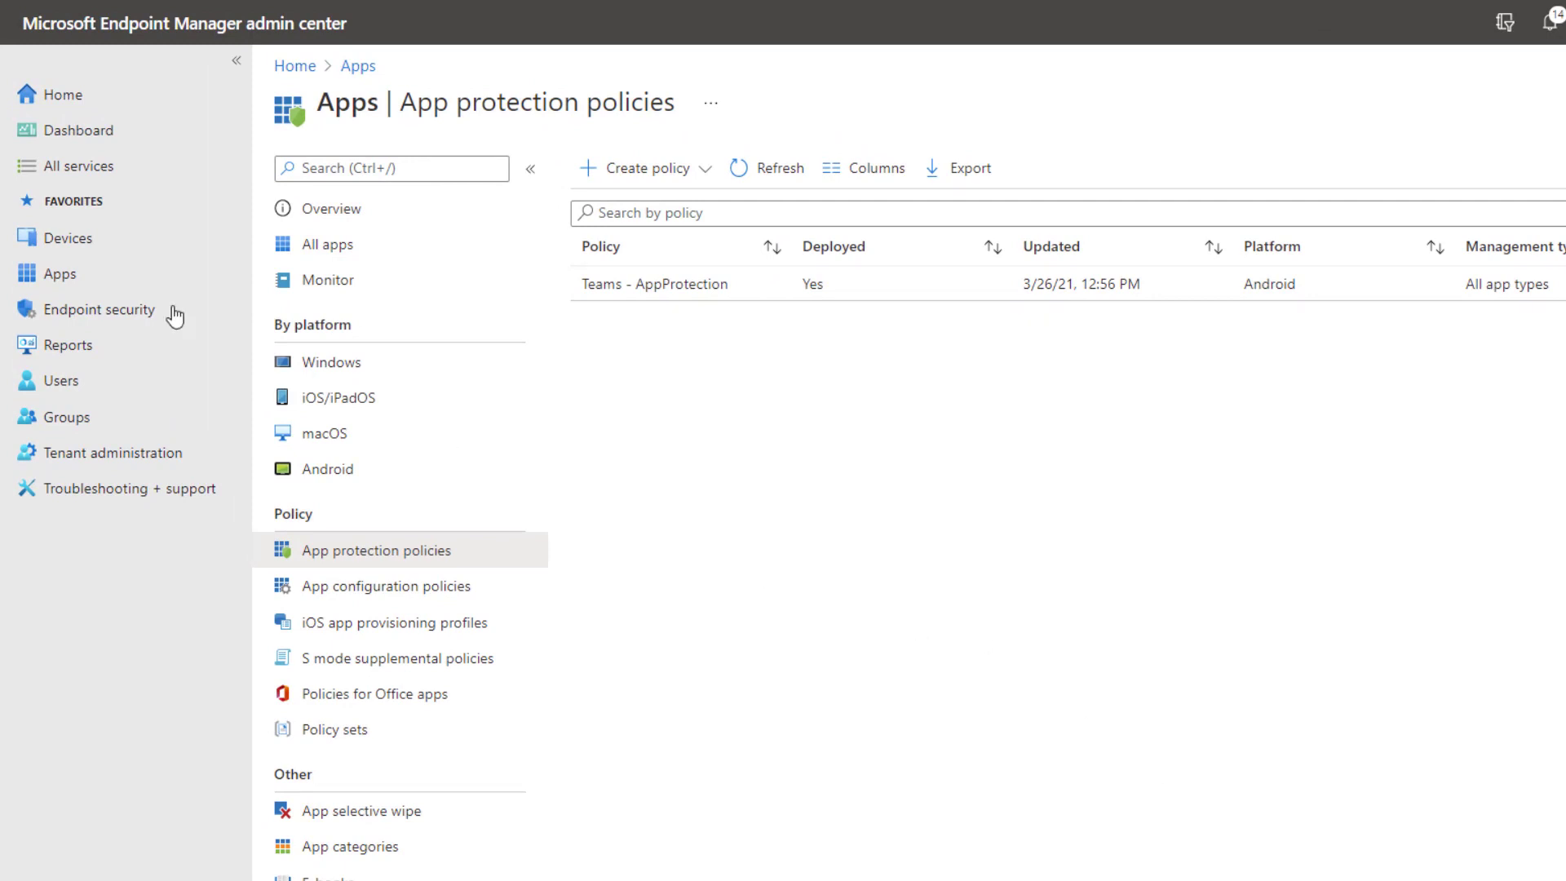
Start a new Android configuration profile for the Android Enterprise platform with the Personally-Owned Work Profile "Device restrictions" type
left_click(88, 248)
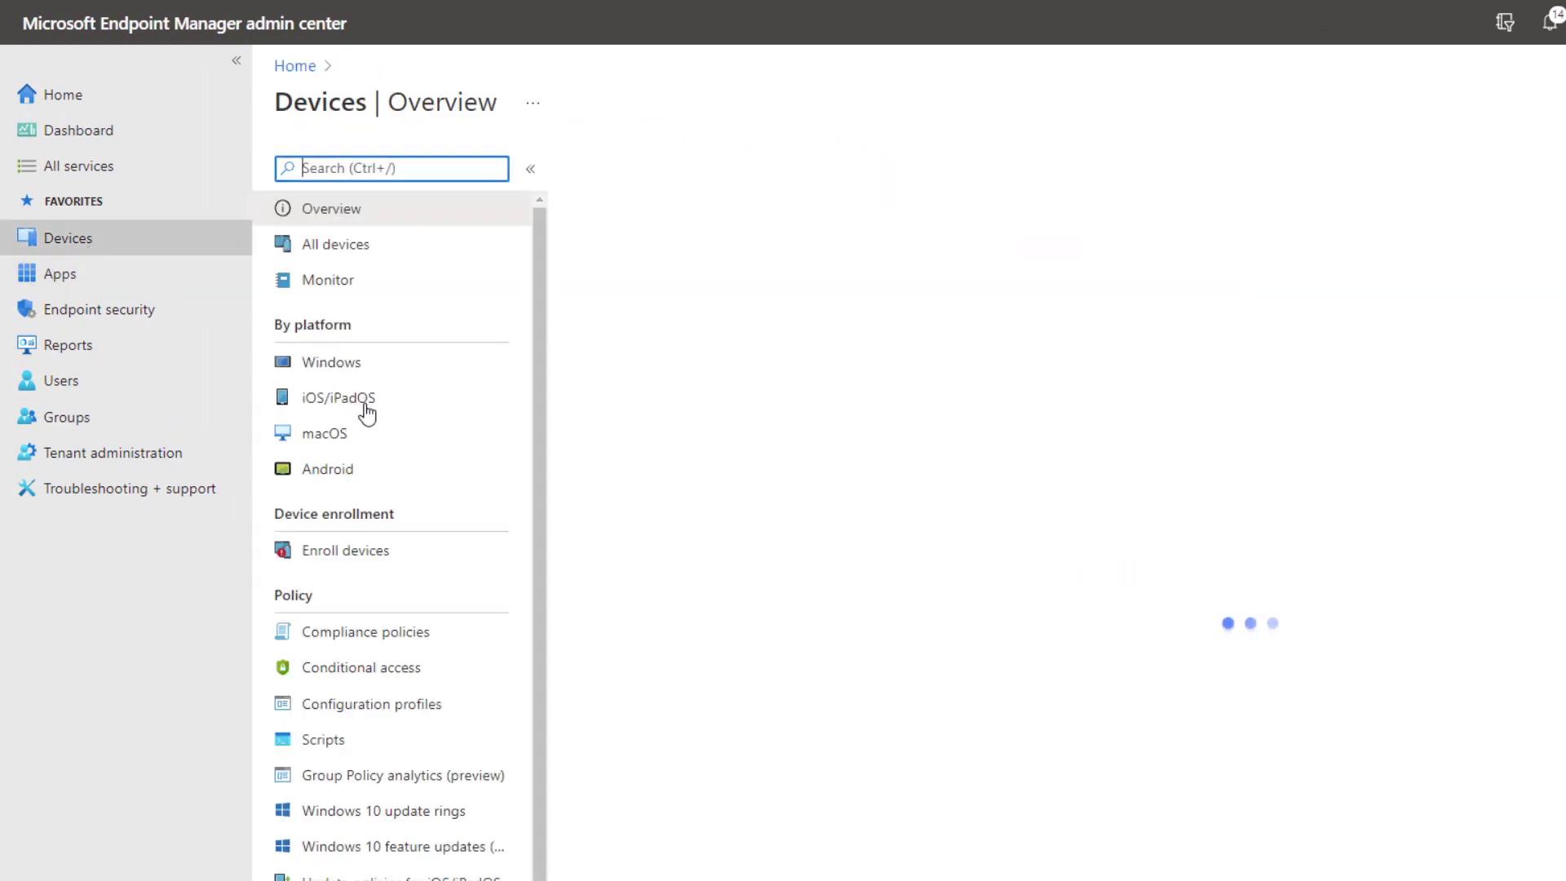
left_click(408, 473)
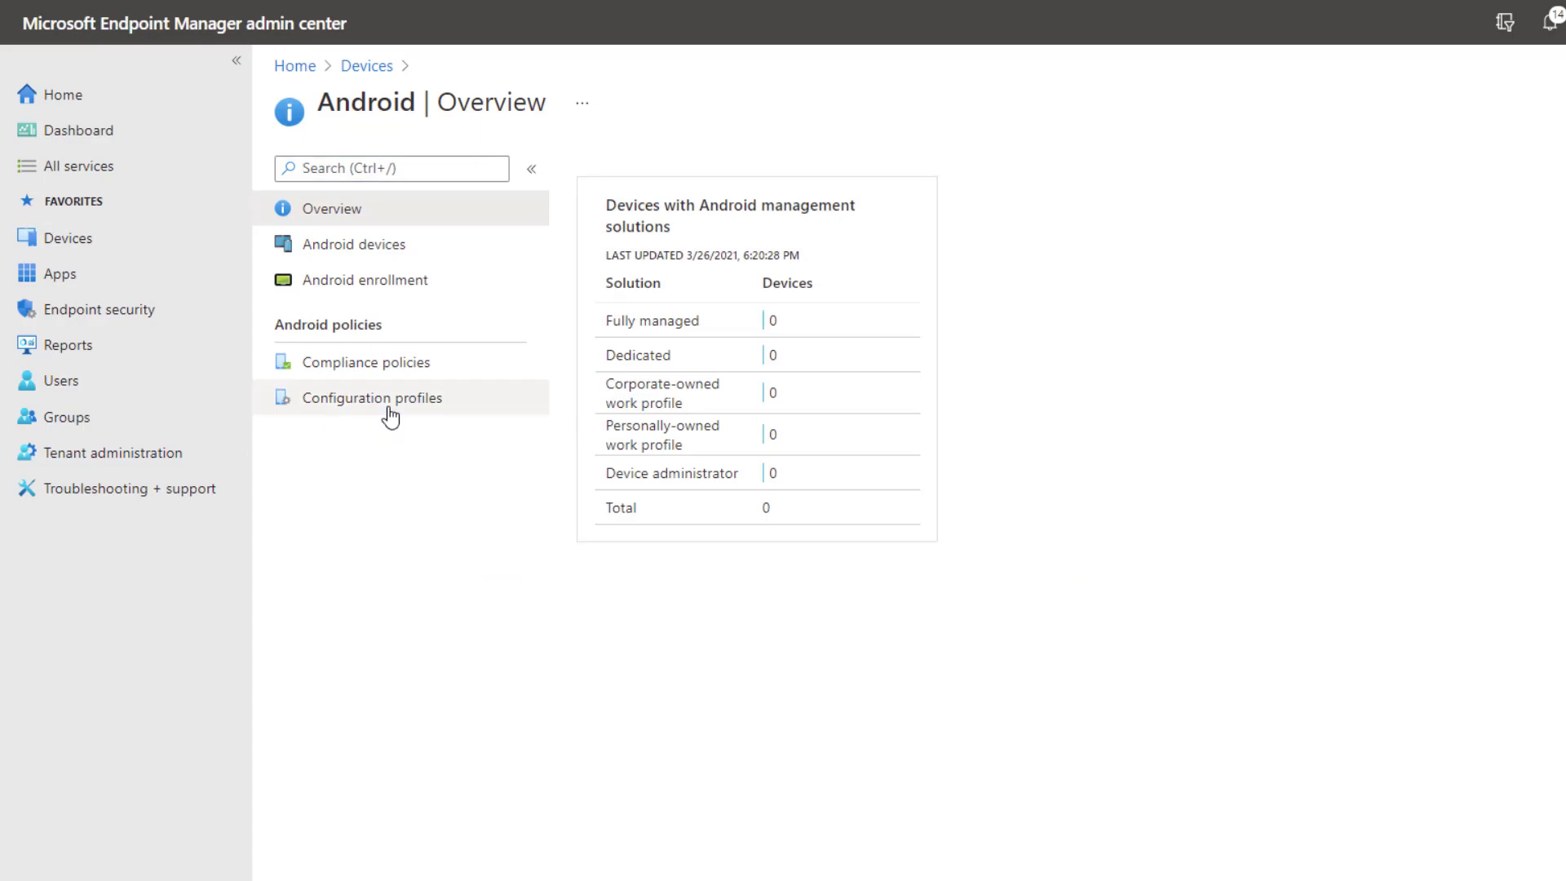
left_click(386, 400)
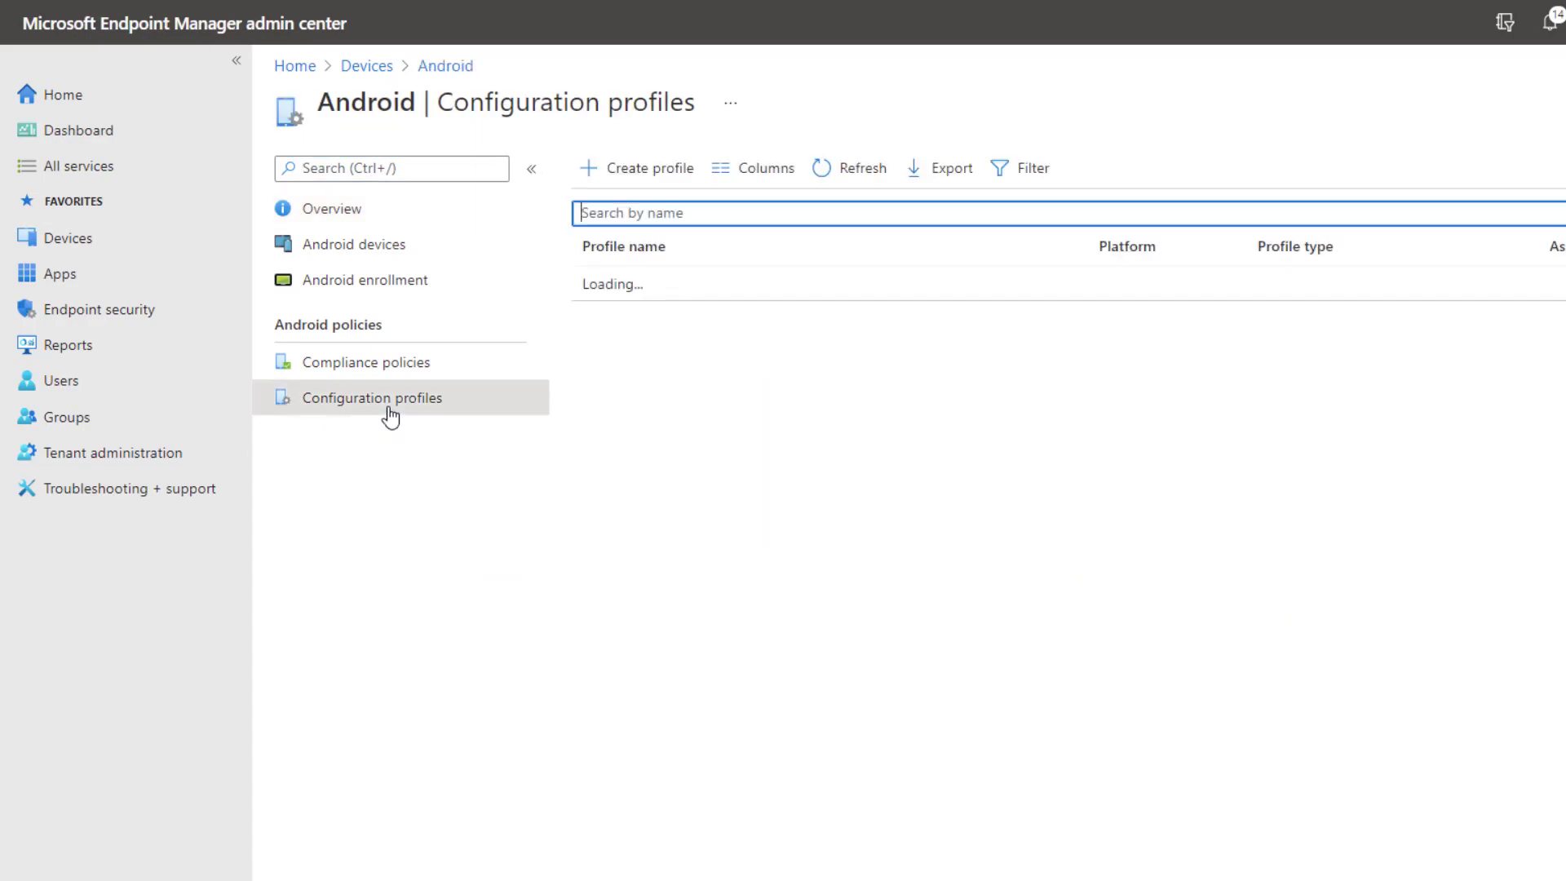
left_click(653, 179)
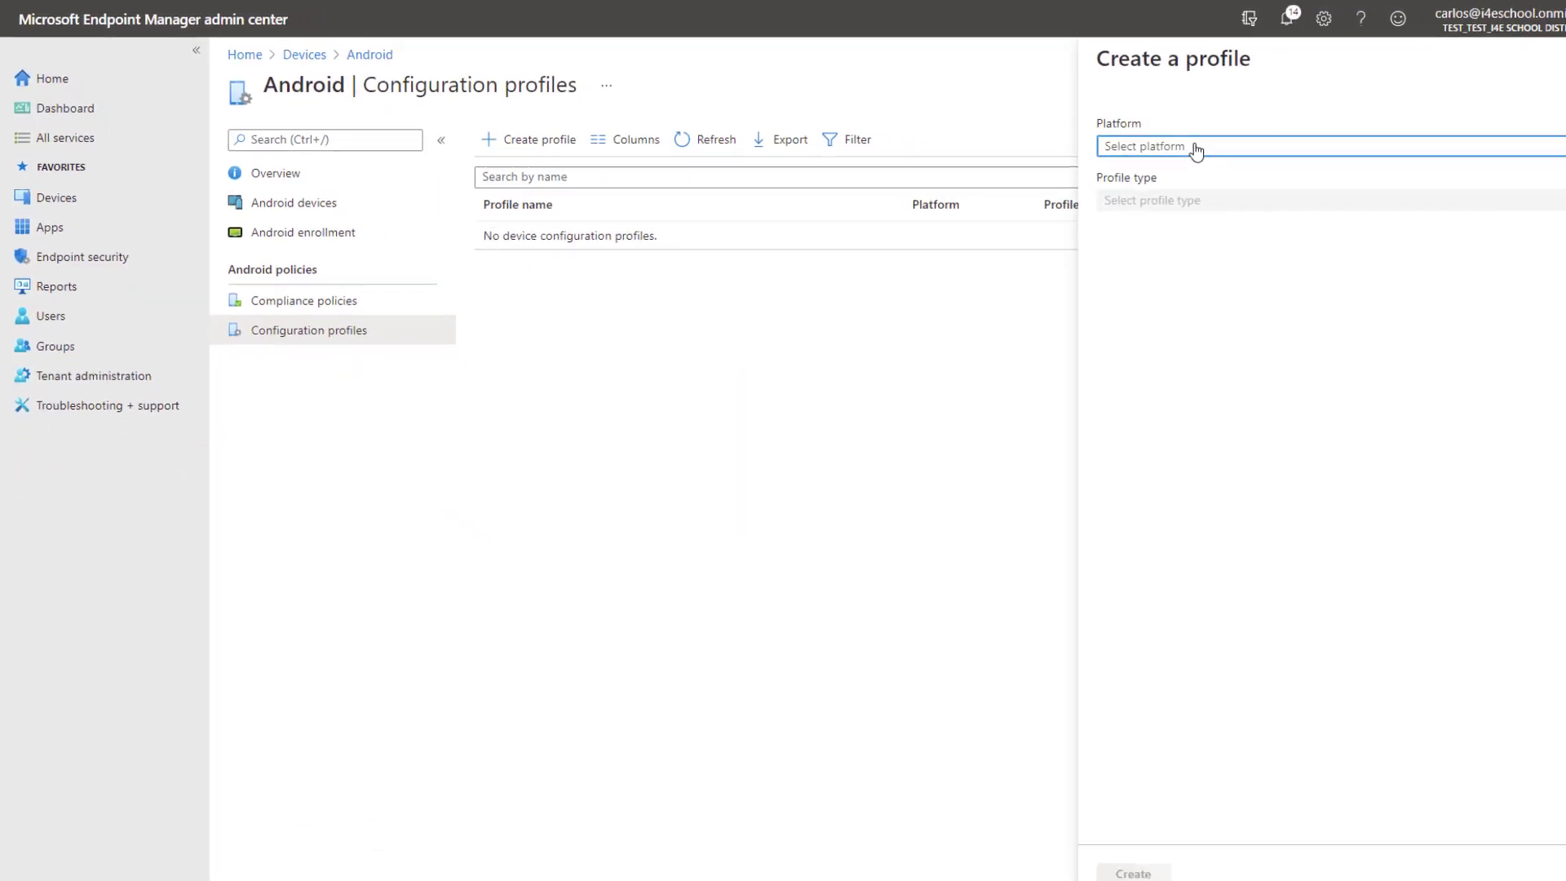
left_click(1428, 173)
left_click(1127, 196)
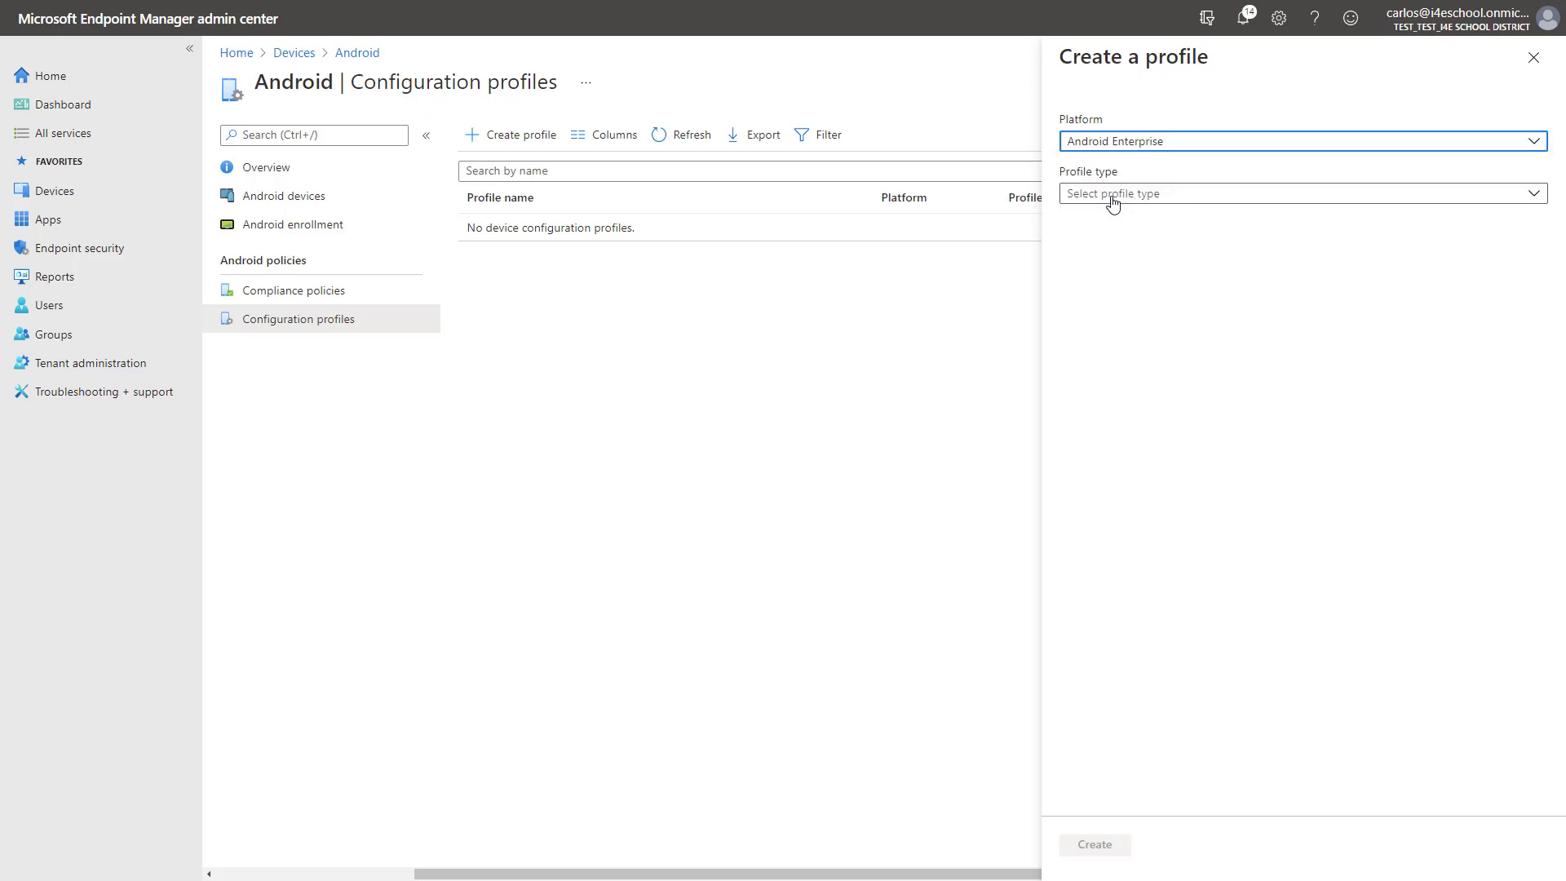
left_click(1114, 203)
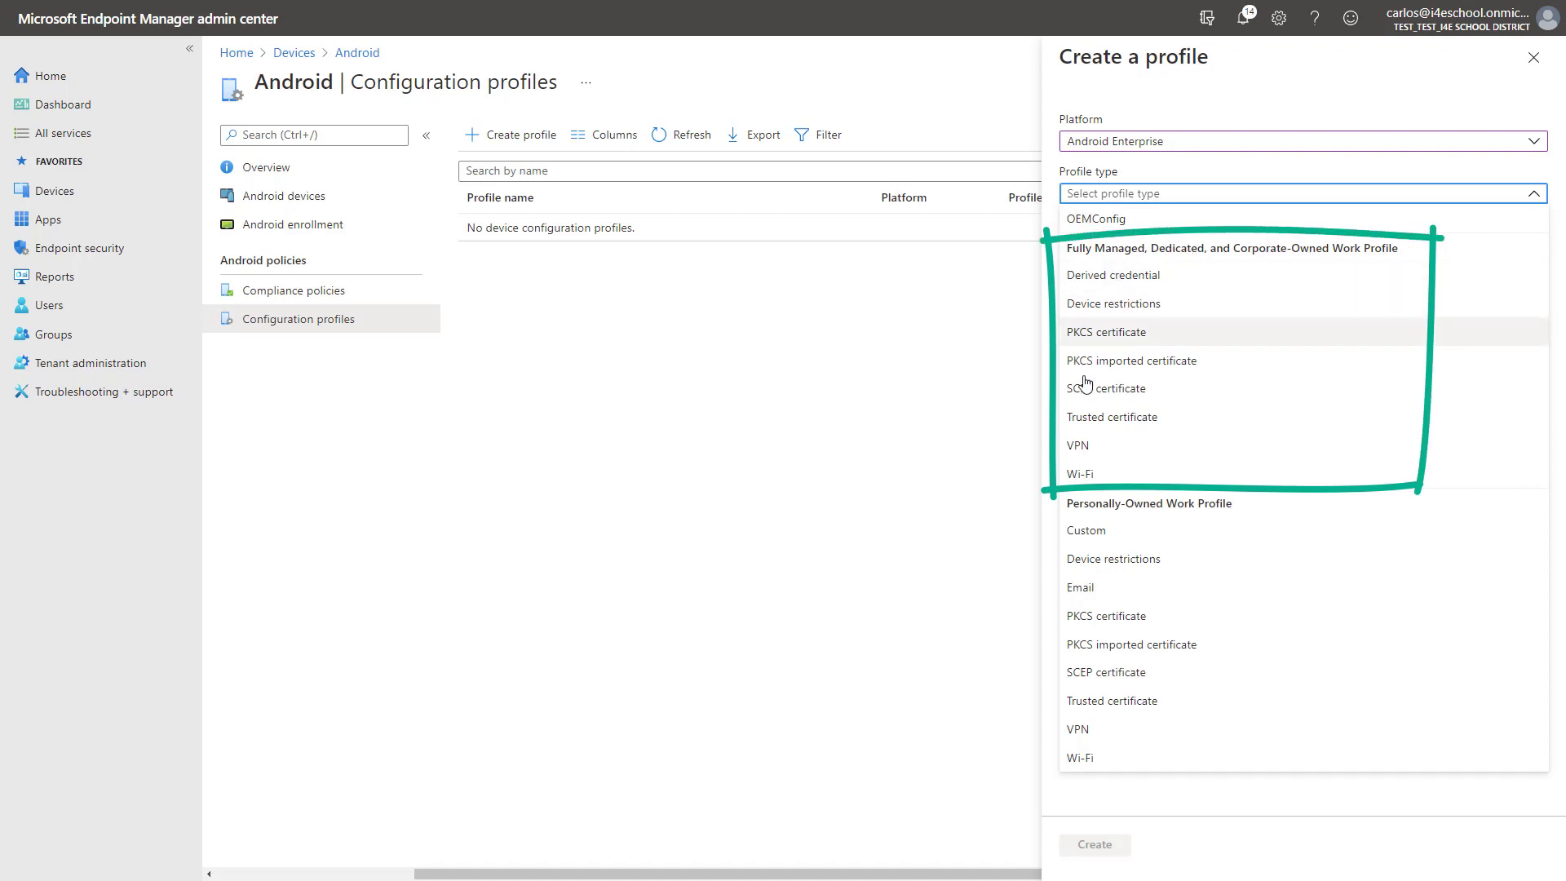
left_click(1128, 560)
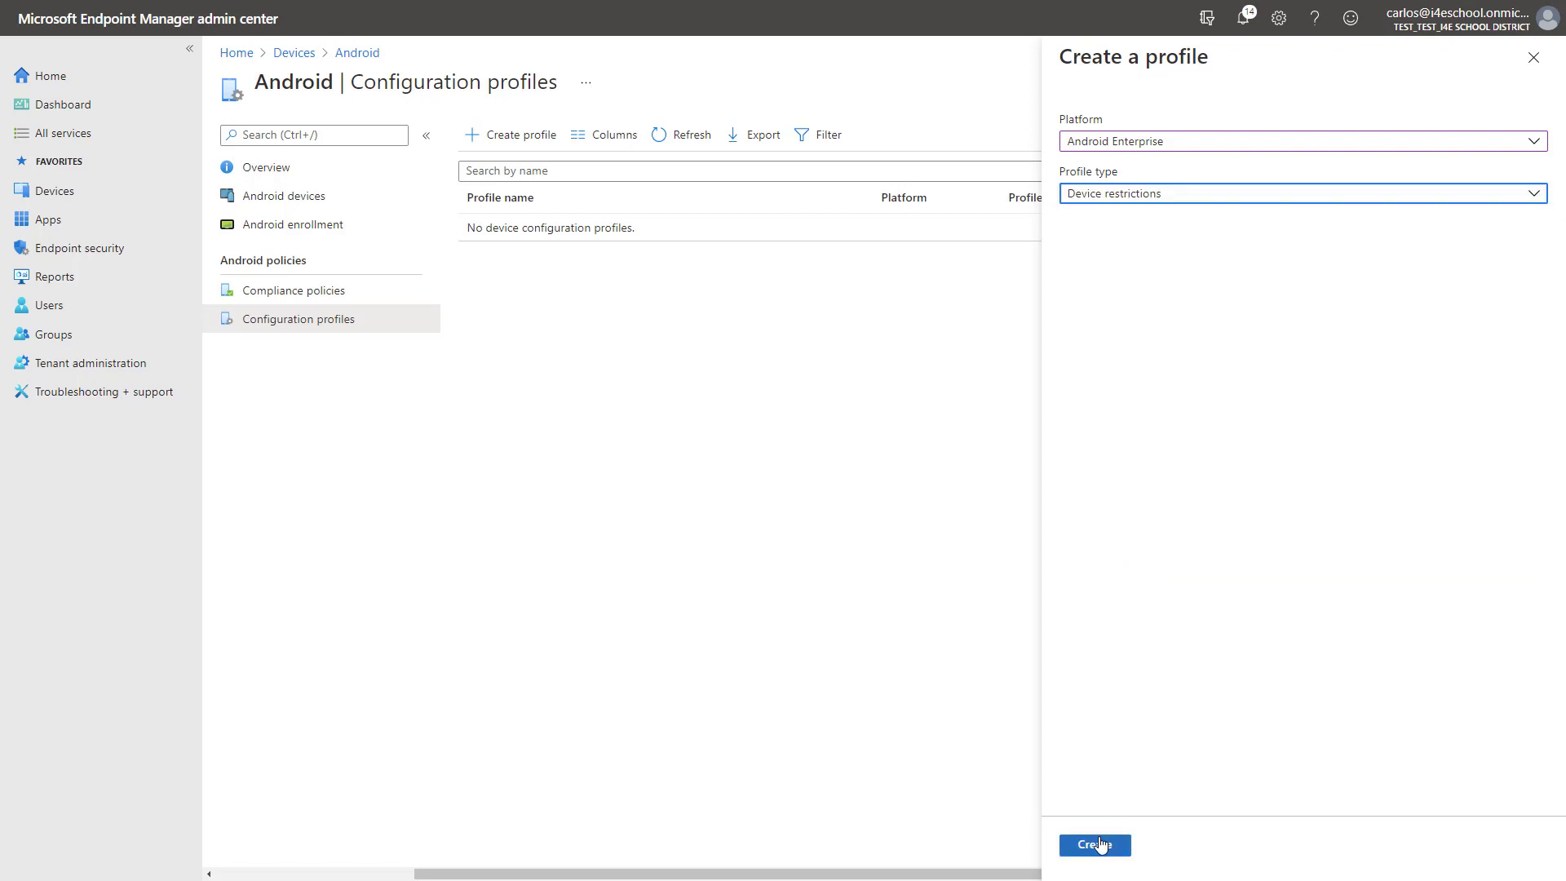
left_click(1096, 845)
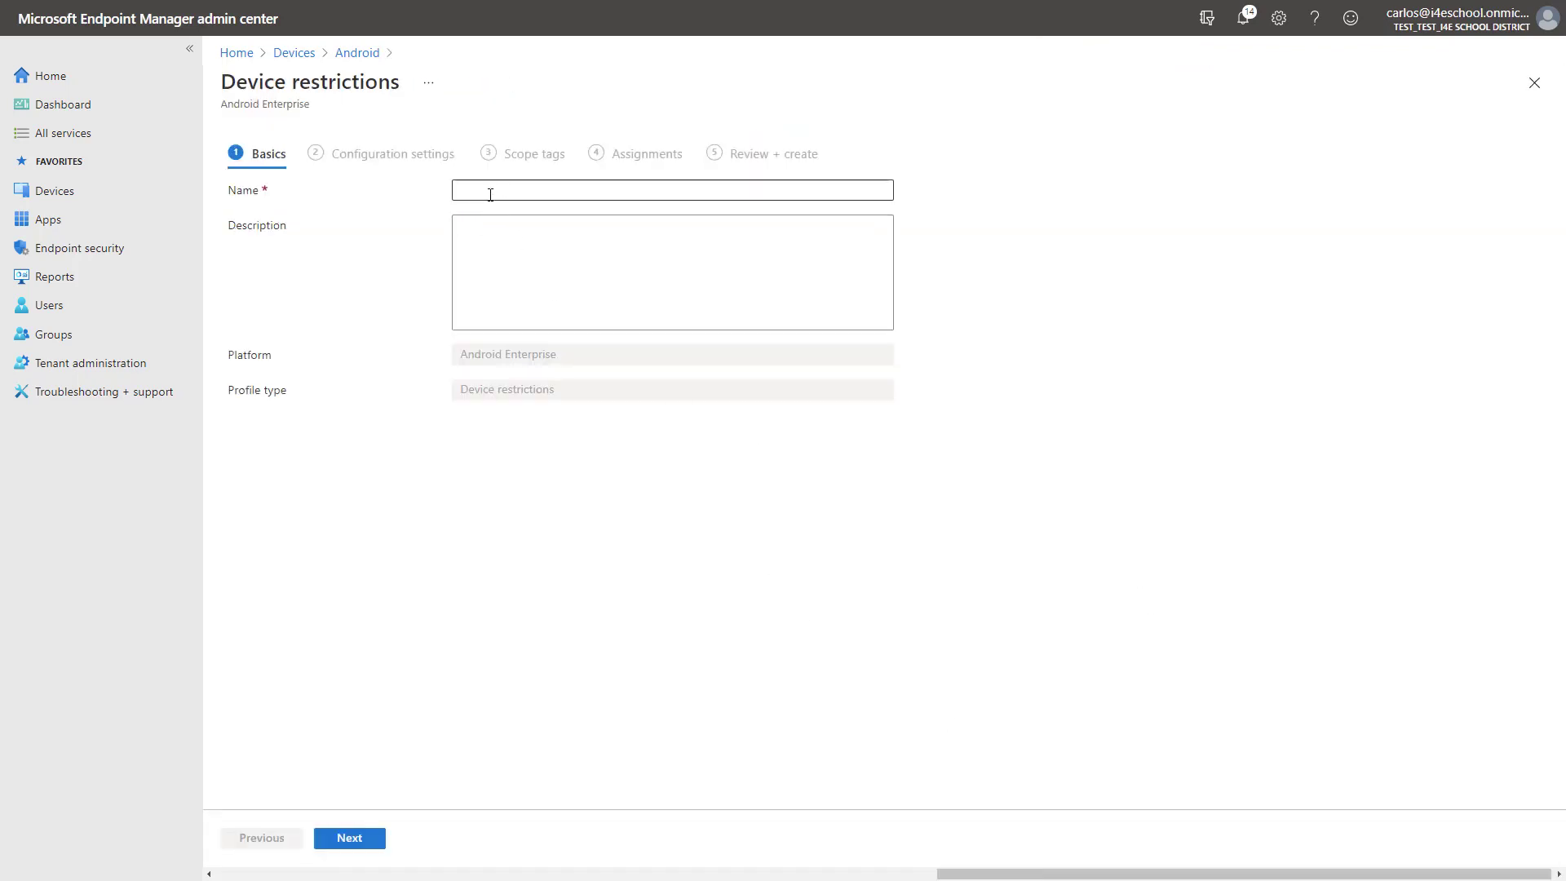
Name the device restrictions profile "Work Profiles" and continue to its configuration settings
left_click(491, 195)
type("Work Profiles")
left_click(349, 838)
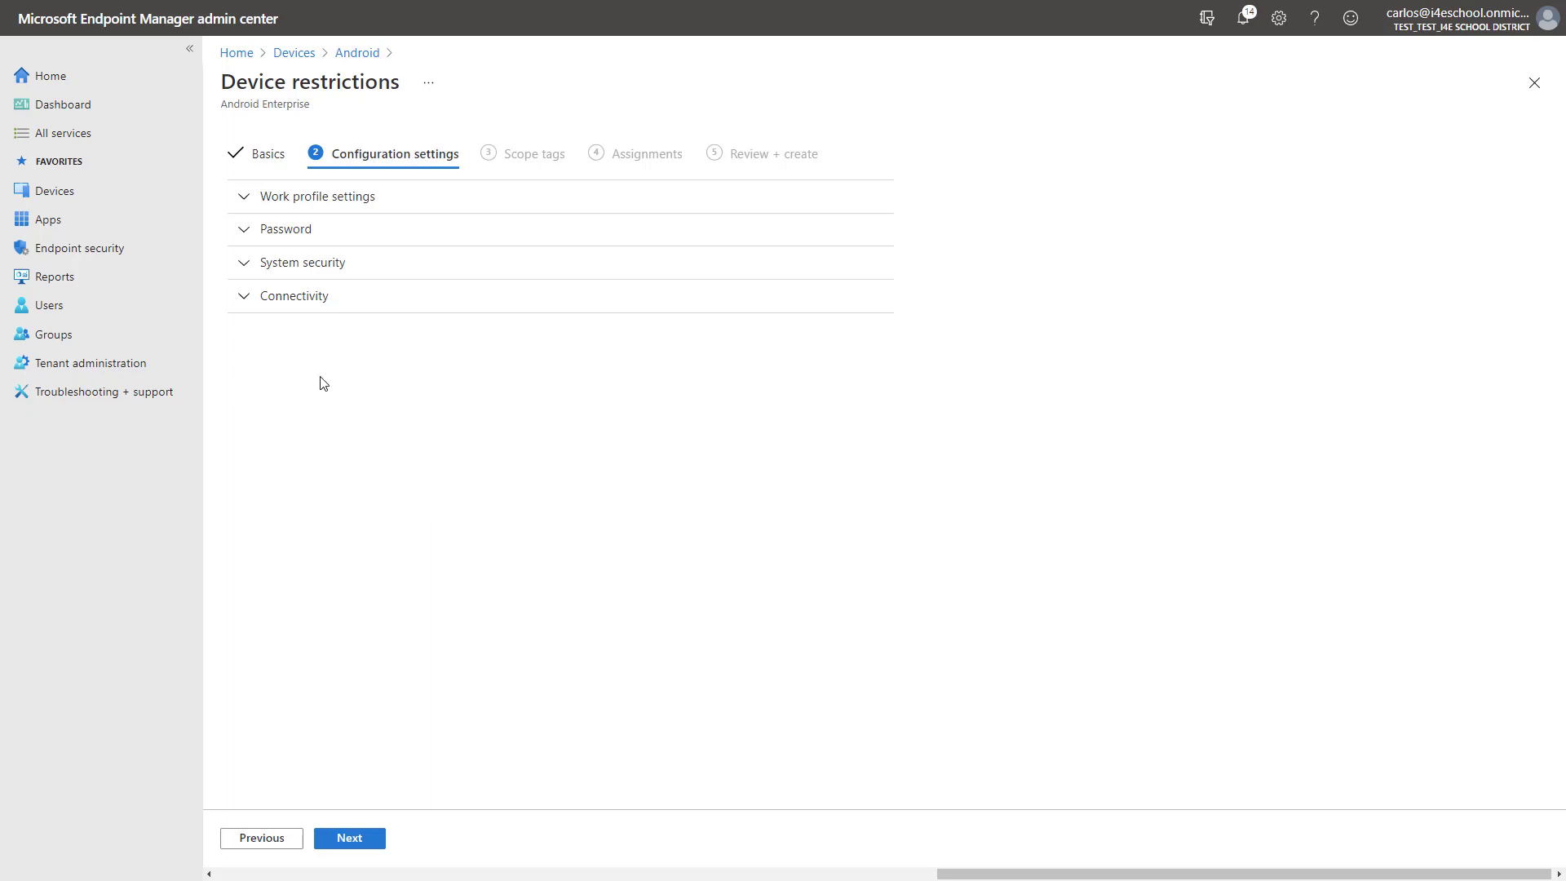
Block screen capture and the camera in the work profile settings
left_click(244, 200)
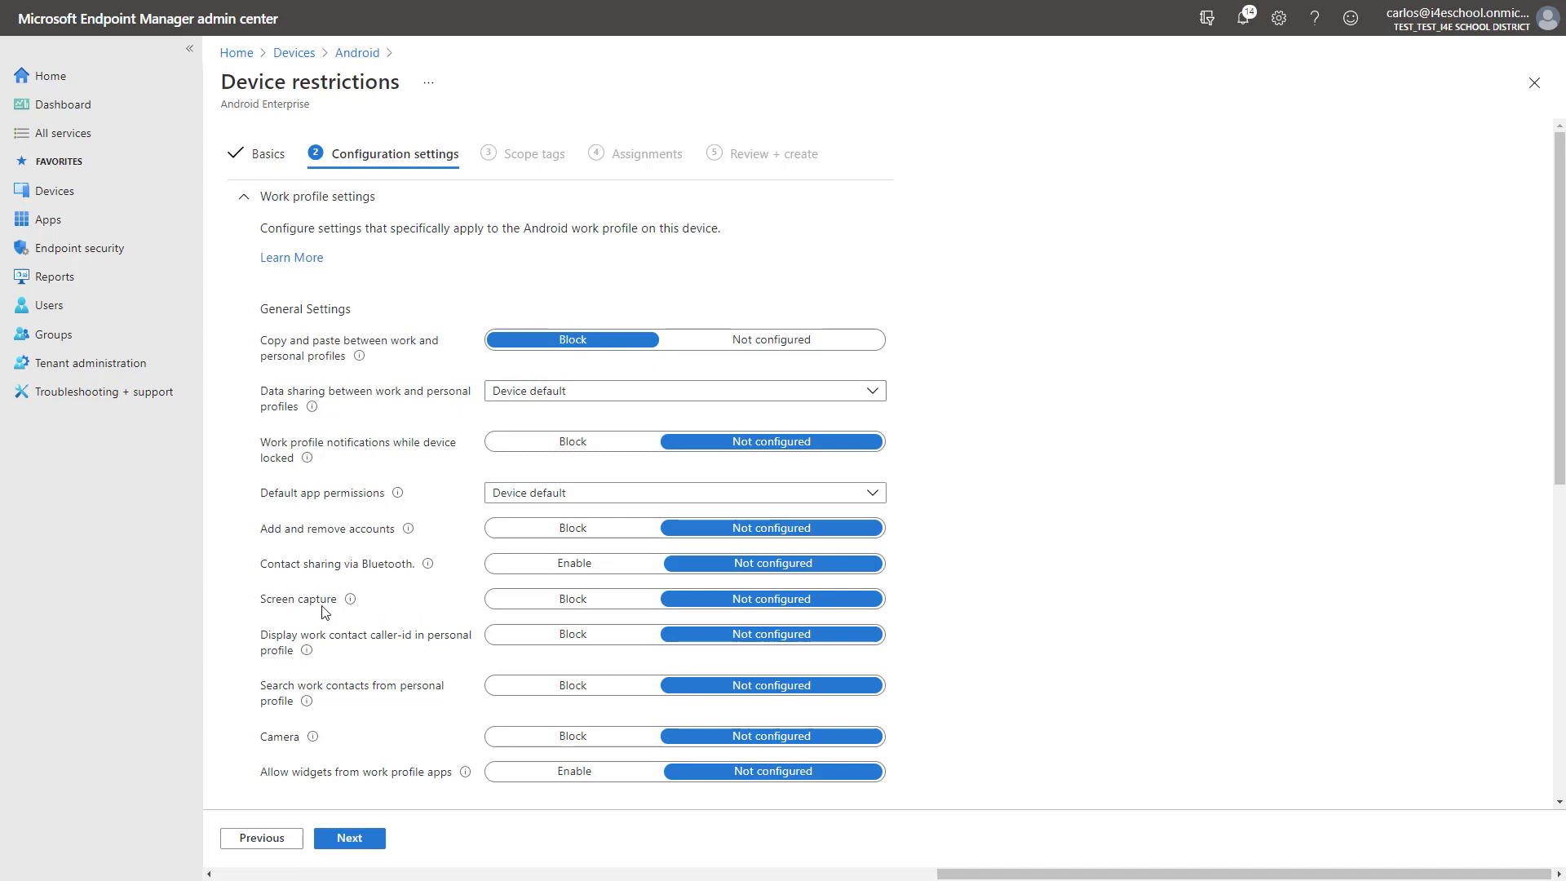
left_click(560, 602)
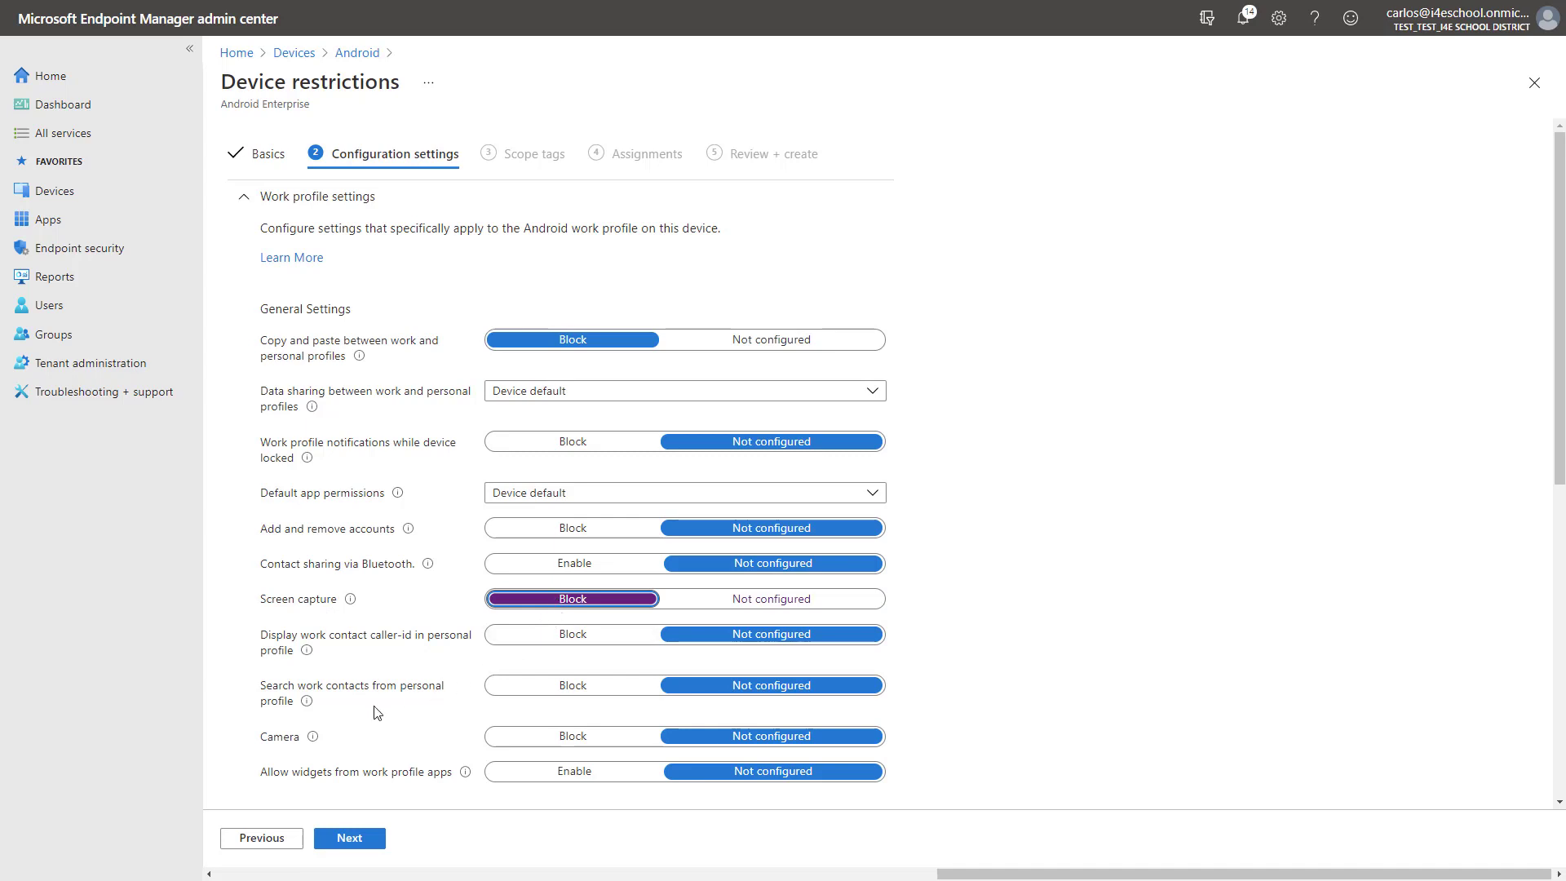
left_click(549, 740)
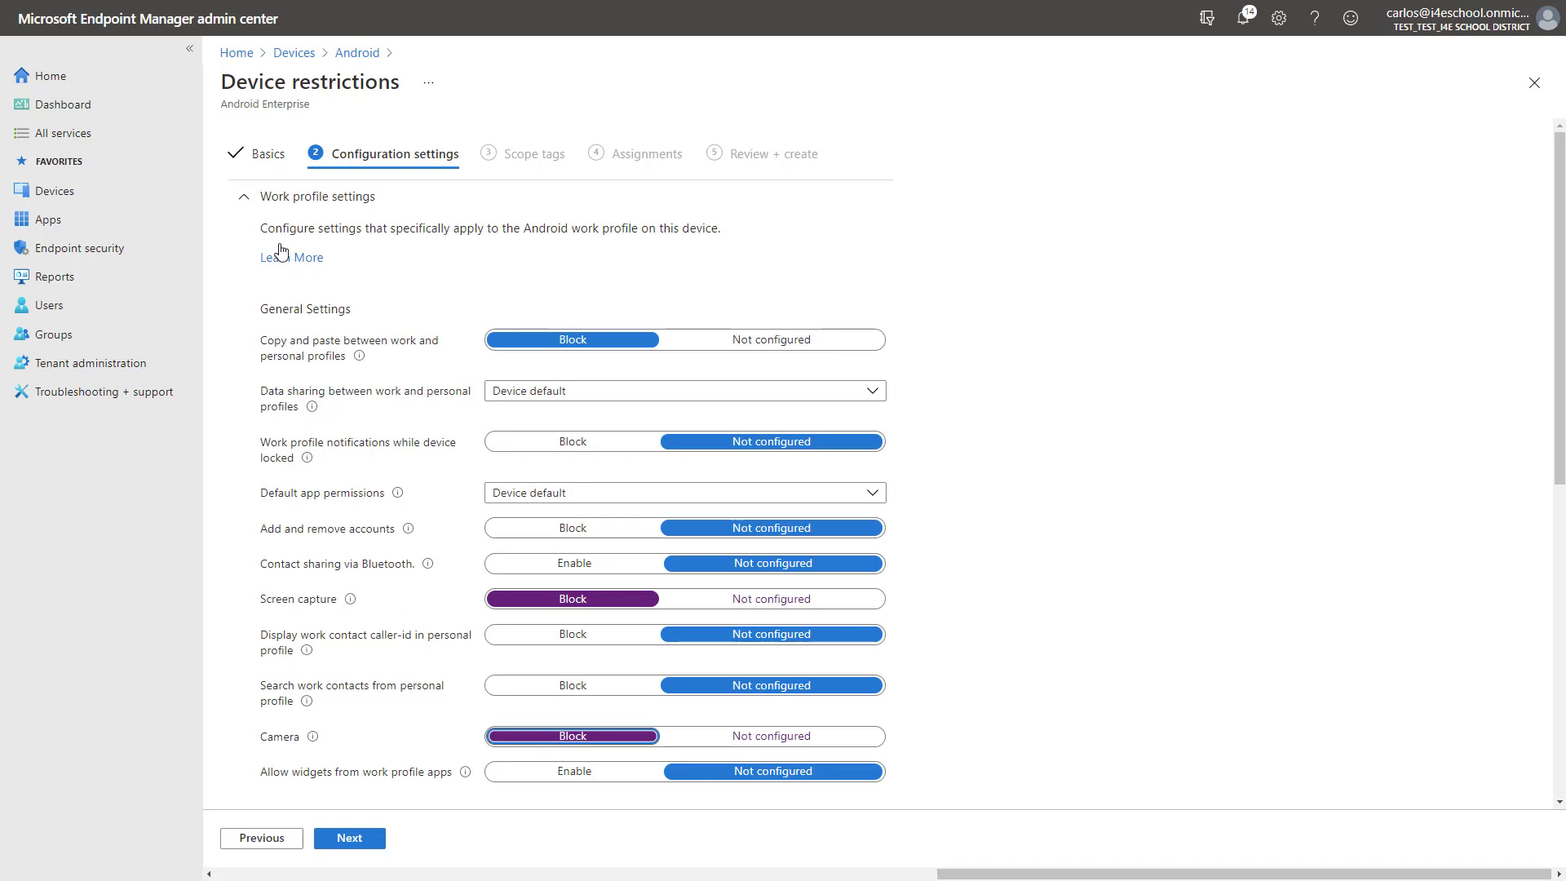
left_click(244, 204)
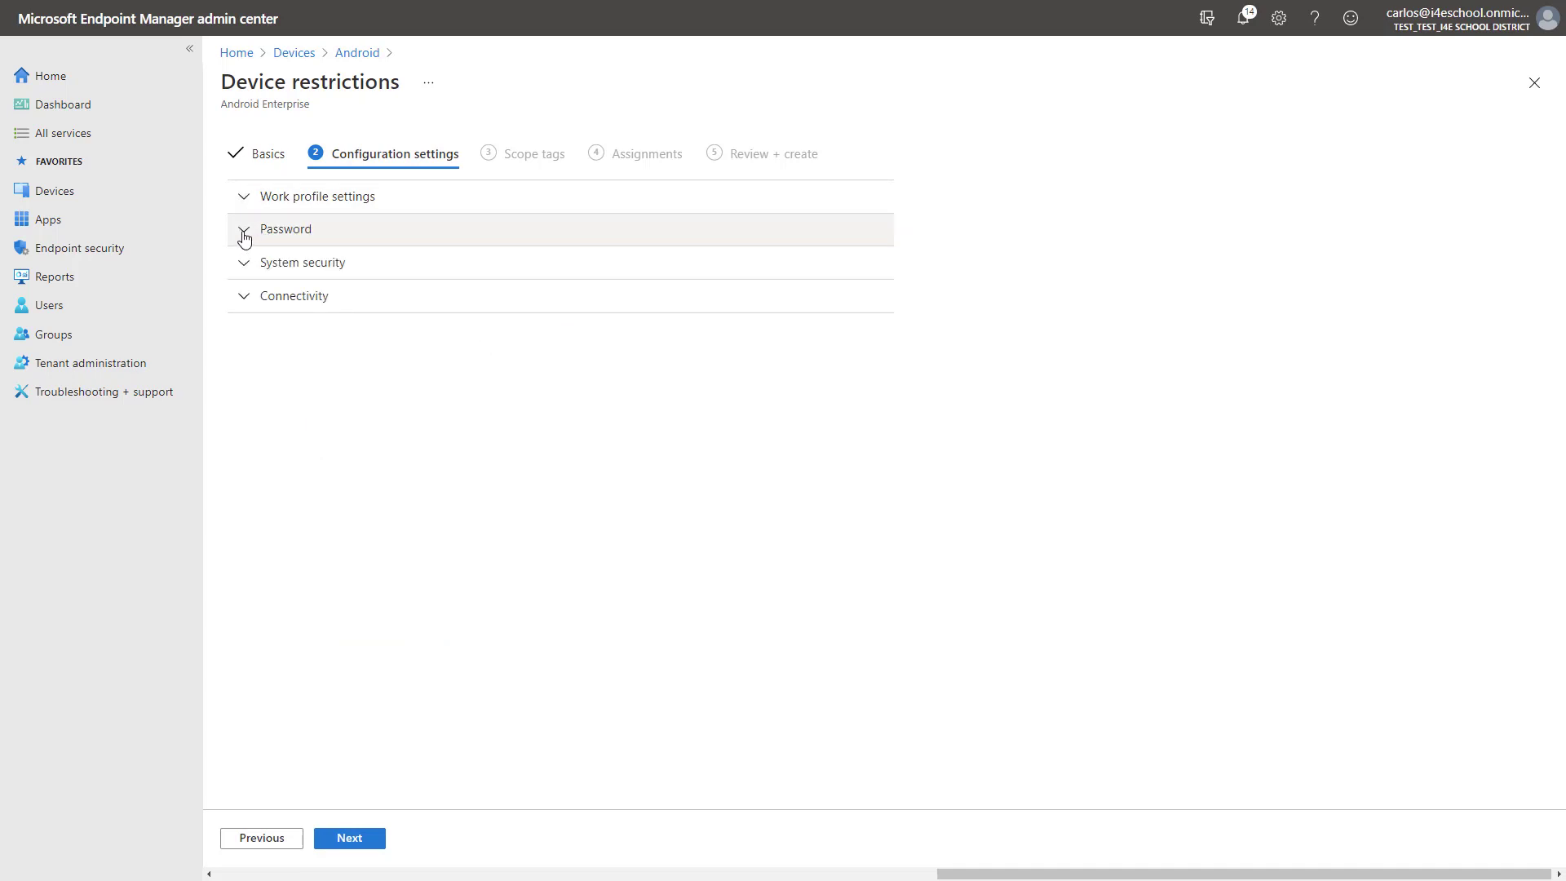
Set the minimum password length to 6 and the sign-in failures before wiping the device to 10, and complete the configuration settings
left_click(244, 237)
left_click(505, 323)
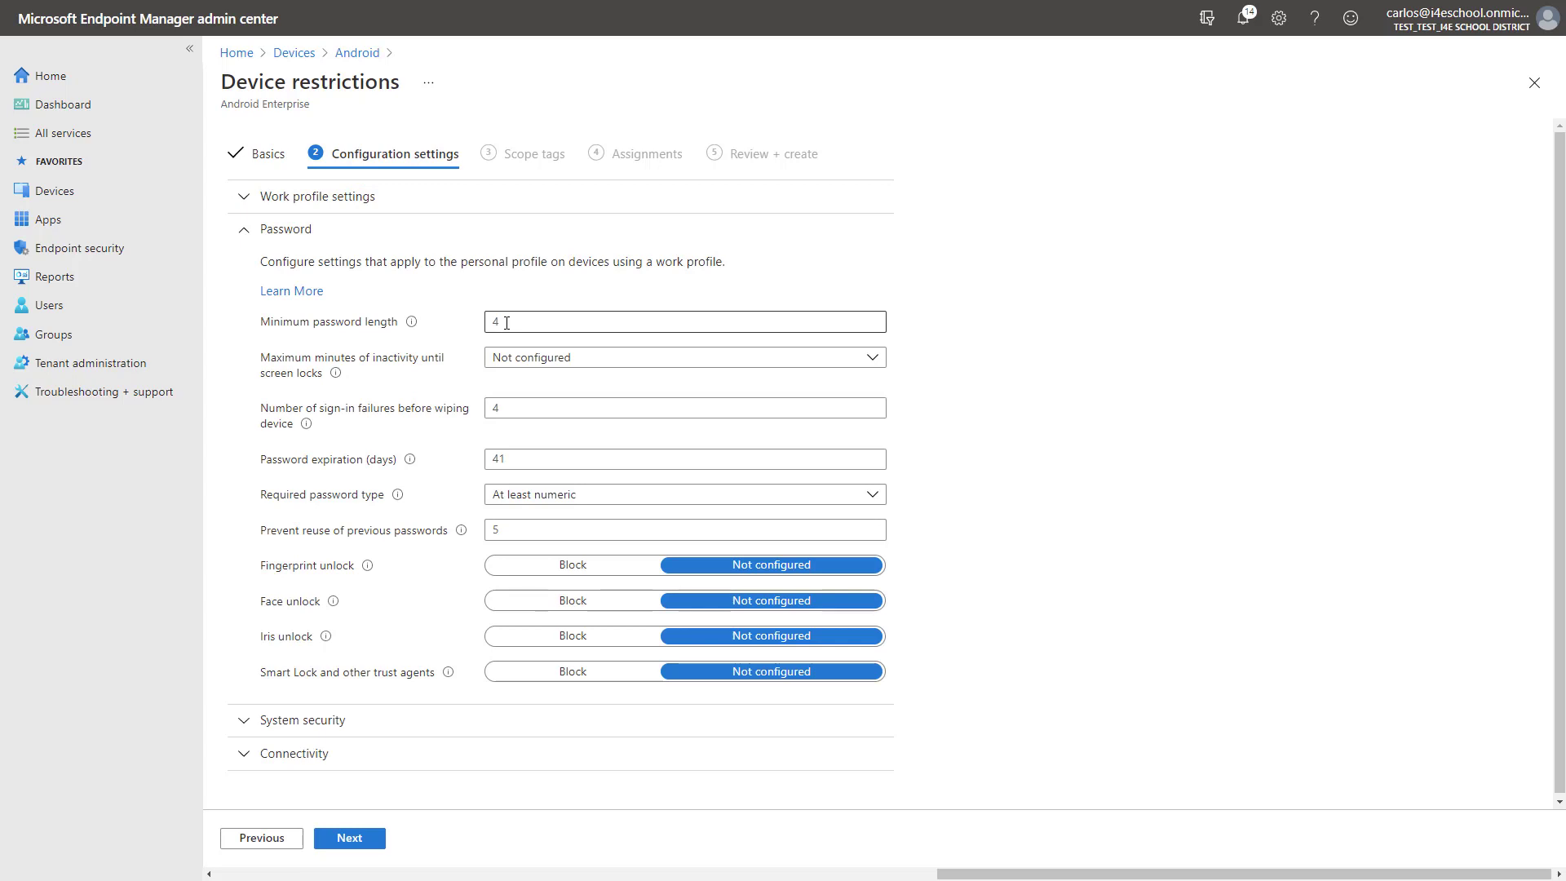
left_click(501, 323)
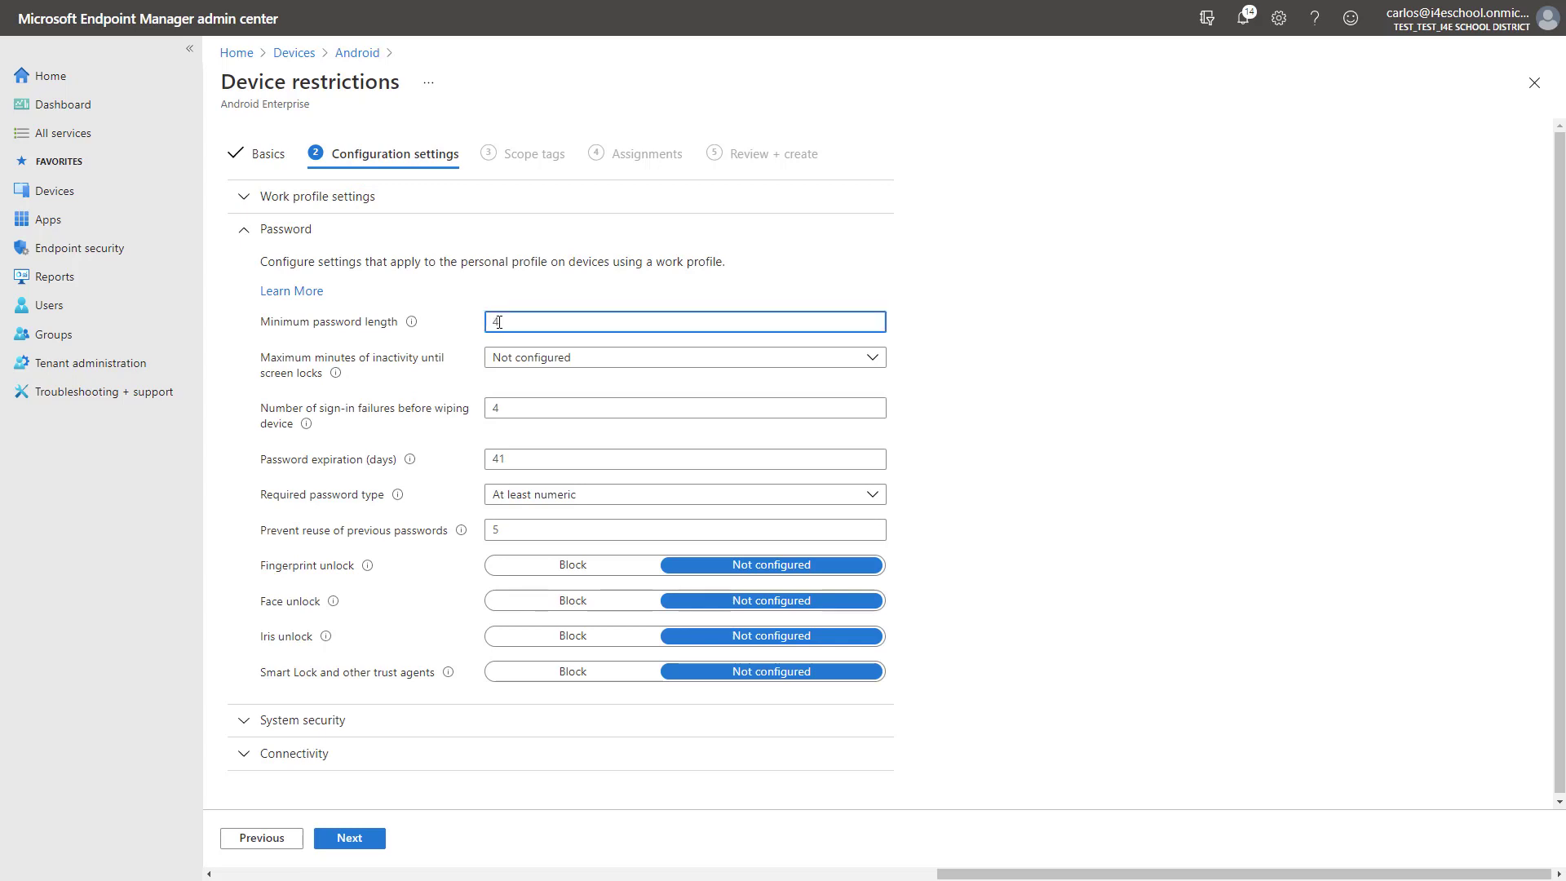
key("BackSpace")
type("6")
left_click(518, 403)
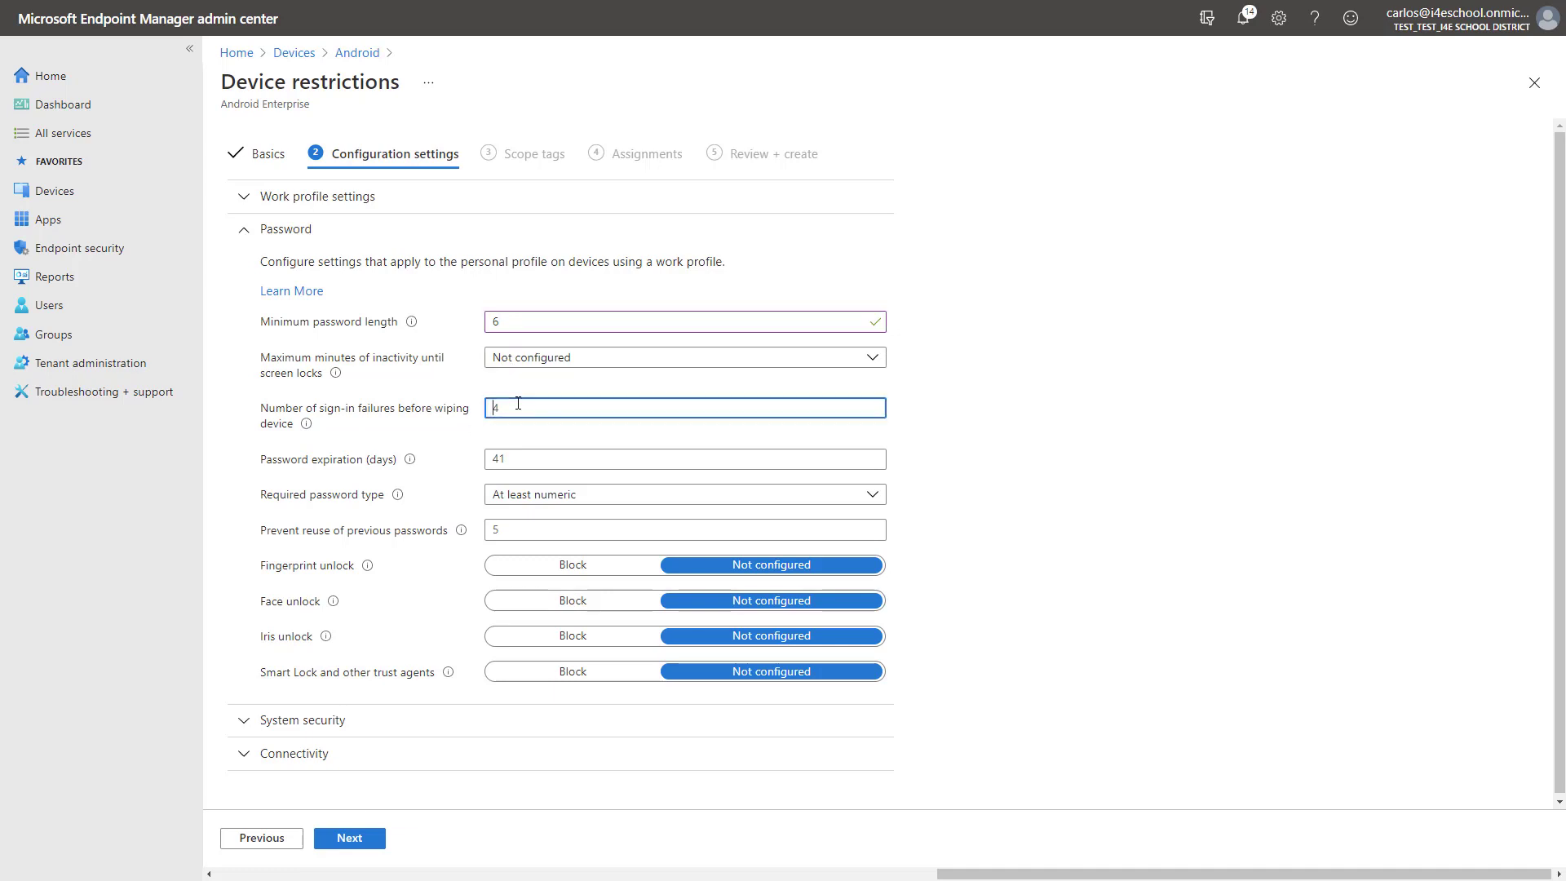
key("Delete")
type("10")
left_click(350, 838)
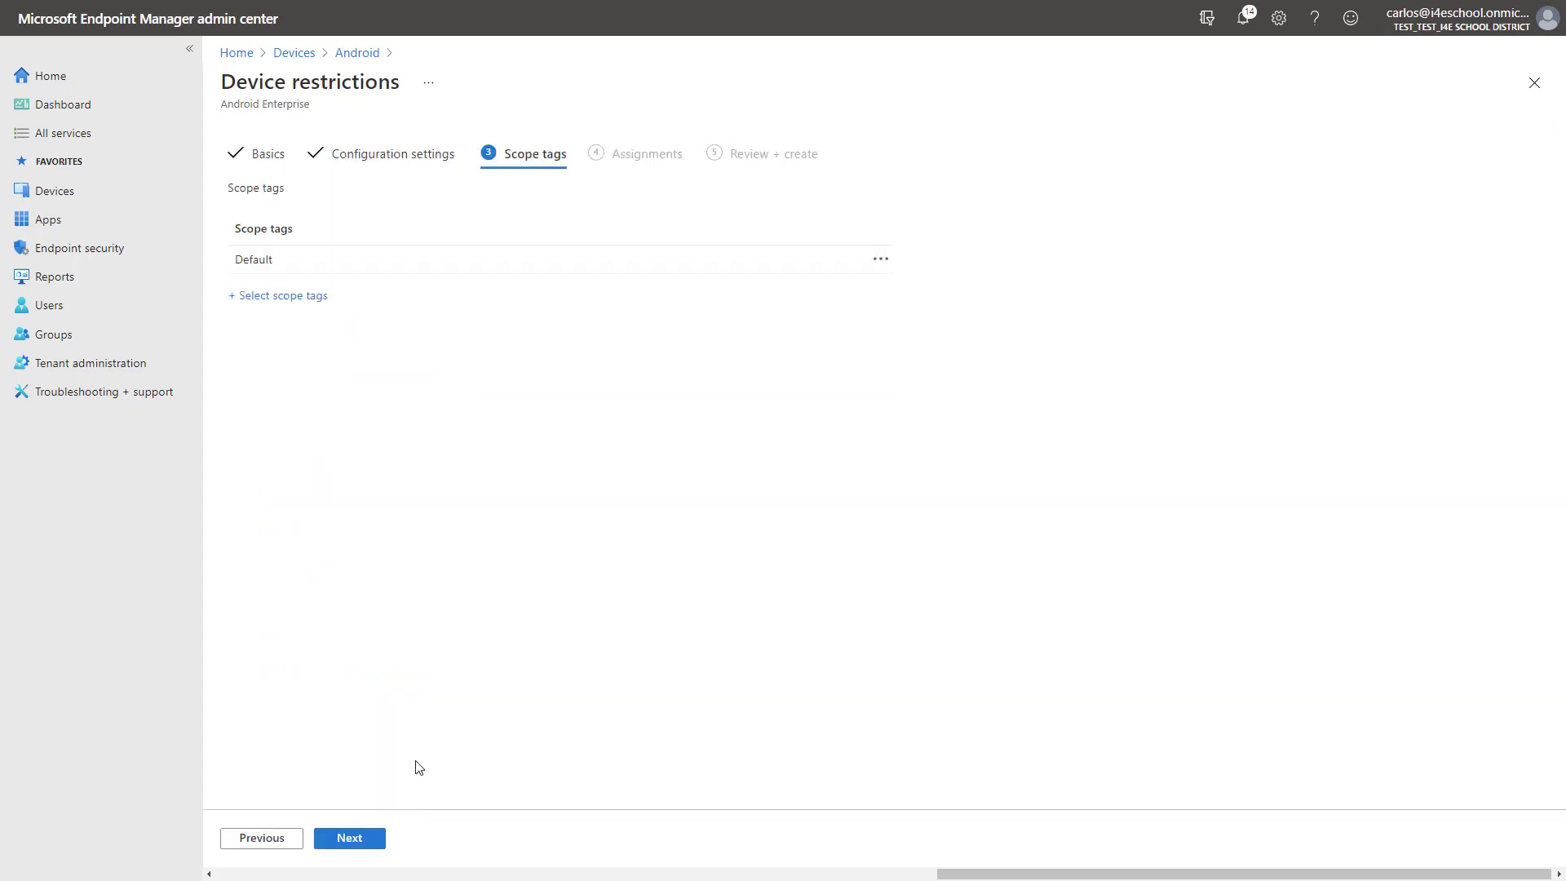
Keep the default scope tag, include the I4E Teachers group in the profile's assignments, and create the profile
left_click(366, 838)
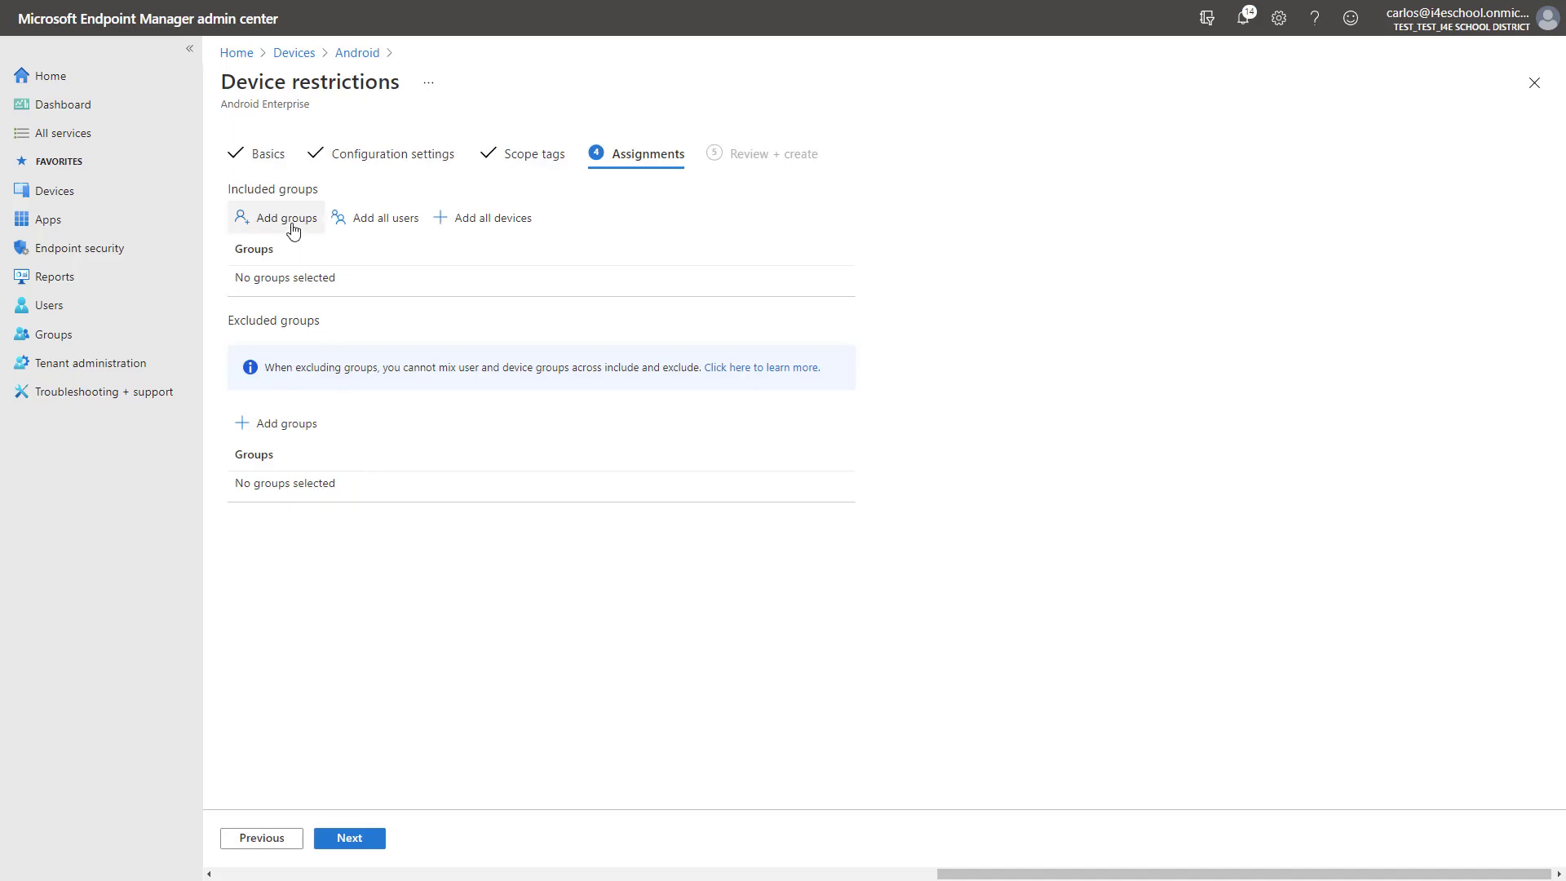
left_click(293, 229)
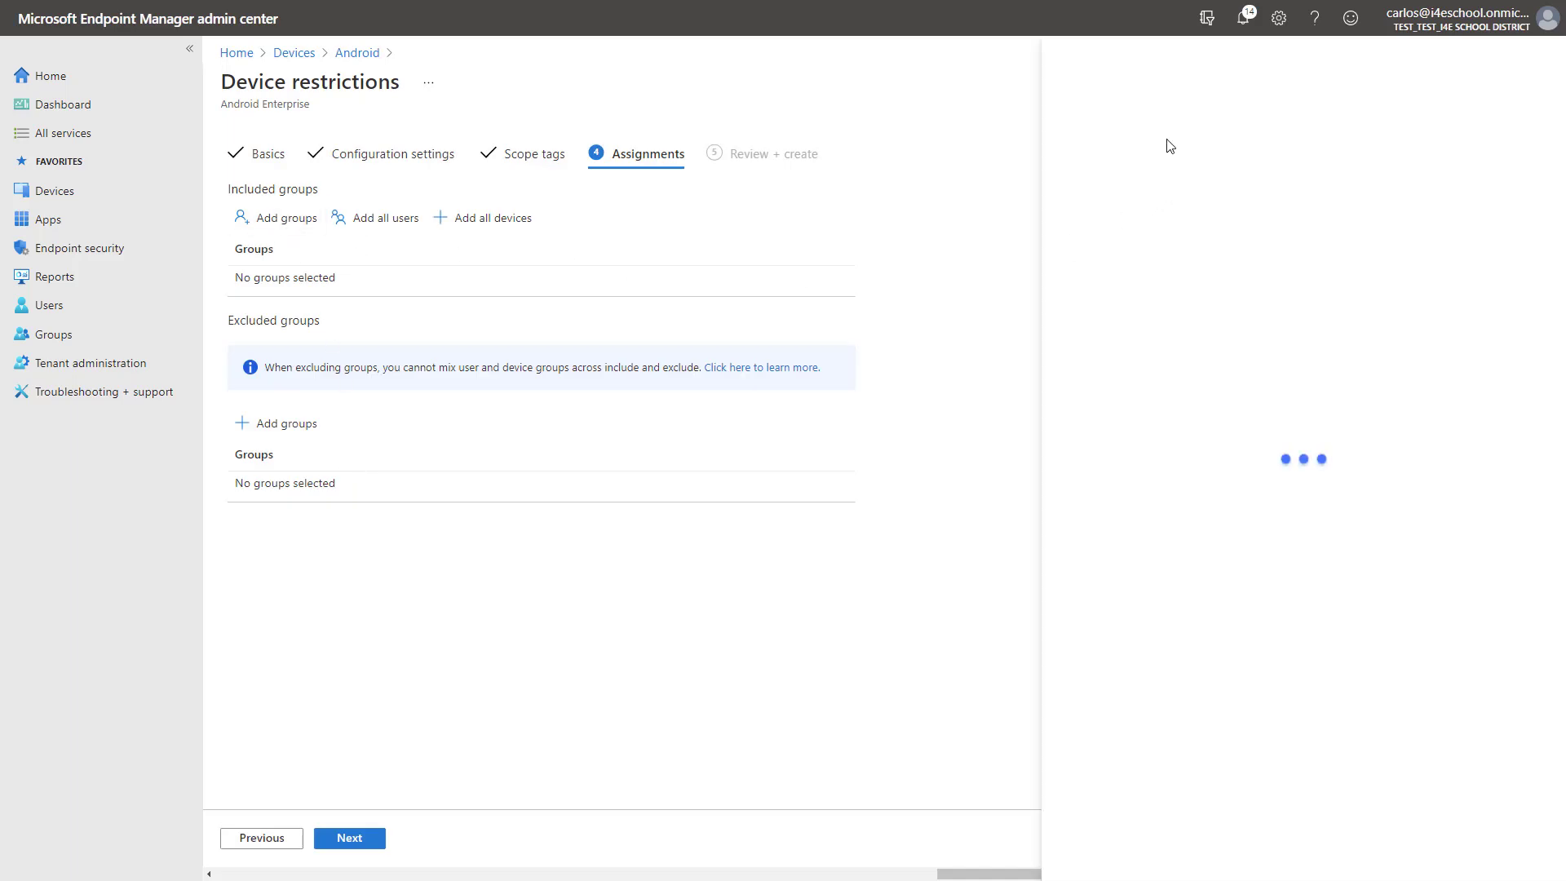
left_click(1131, 124)
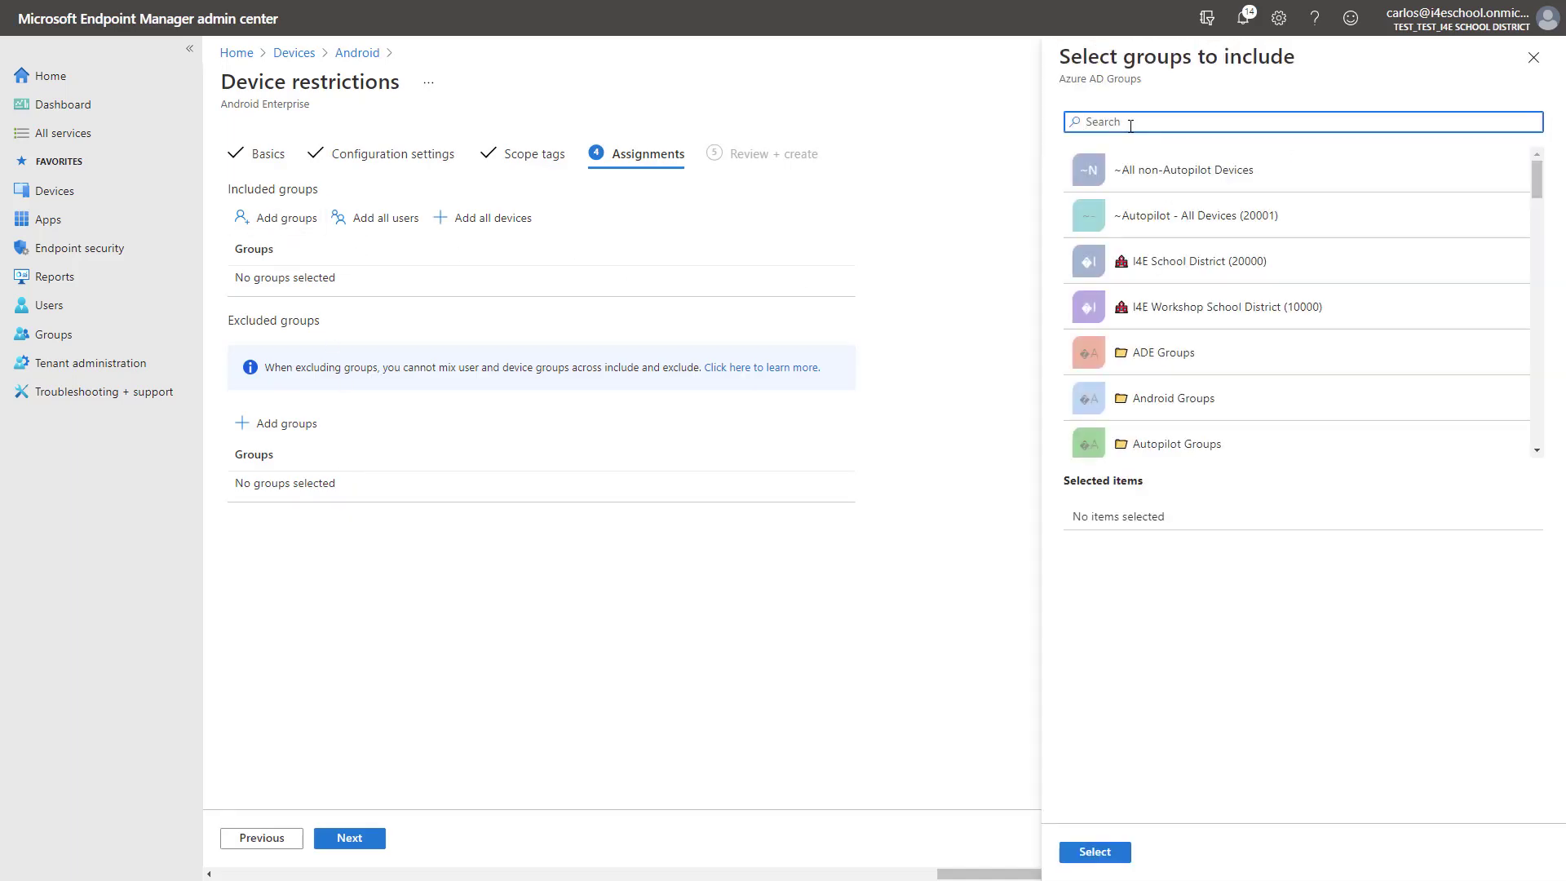
type("i4e")
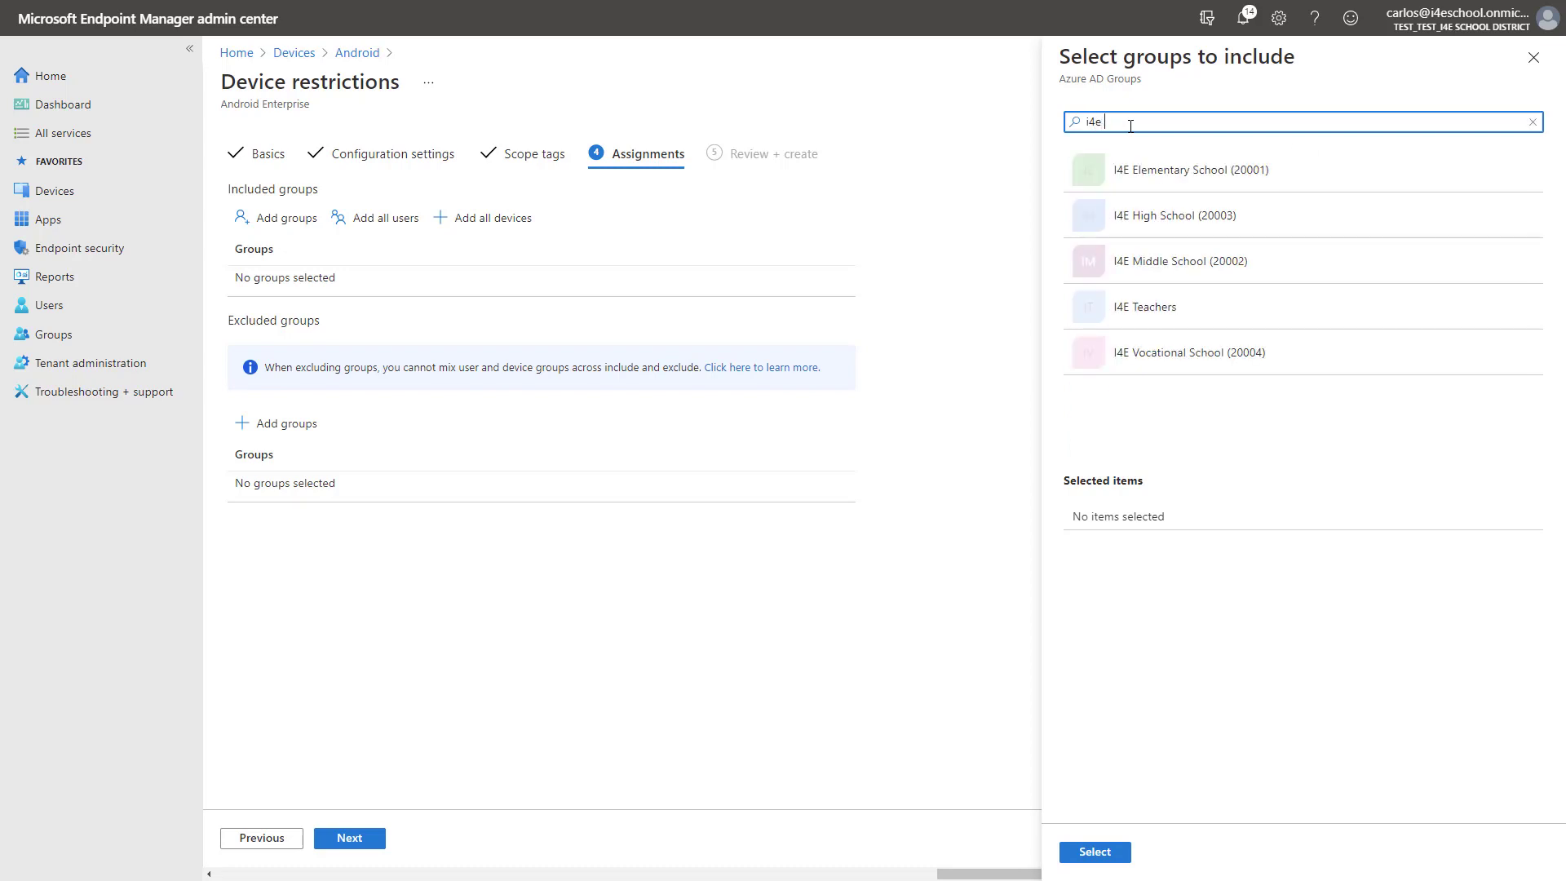
type(" teachers")
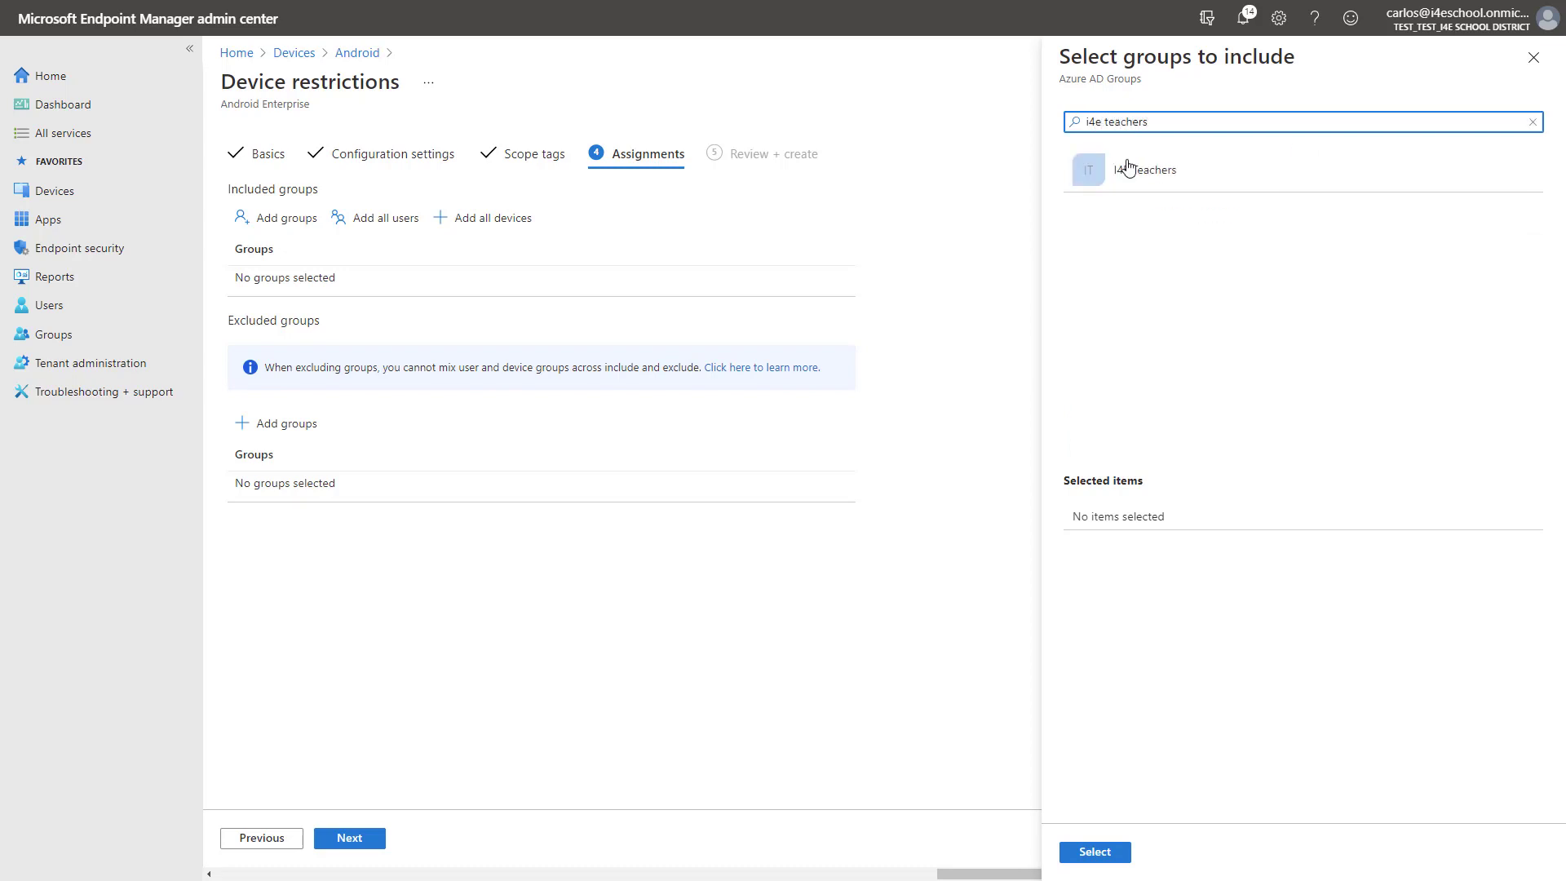
left_click(1152, 173)
left_click(1096, 851)
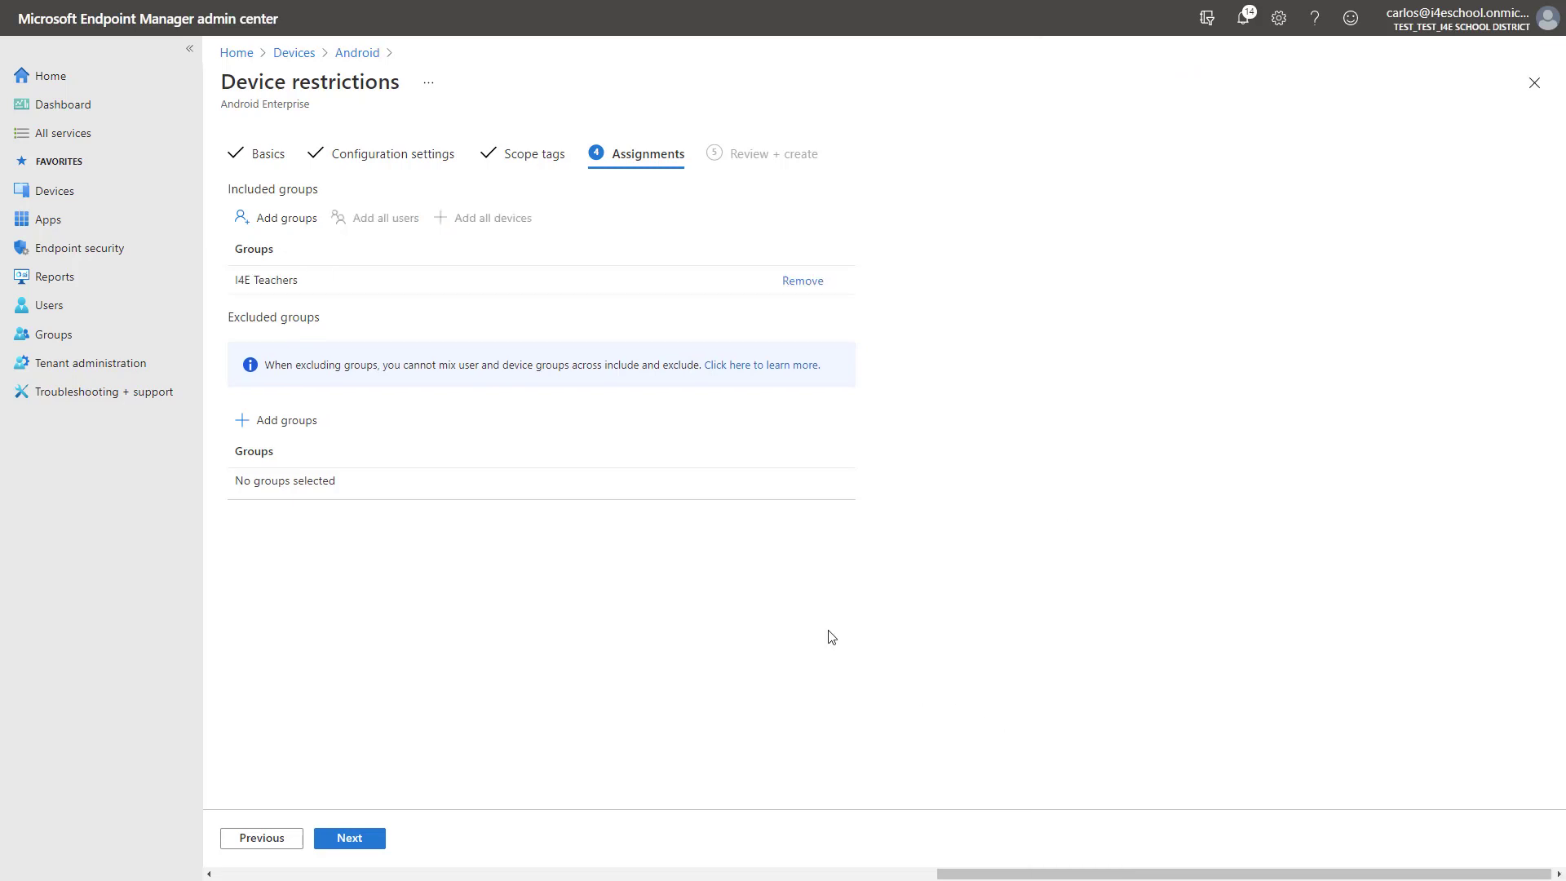
left_click(354, 840)
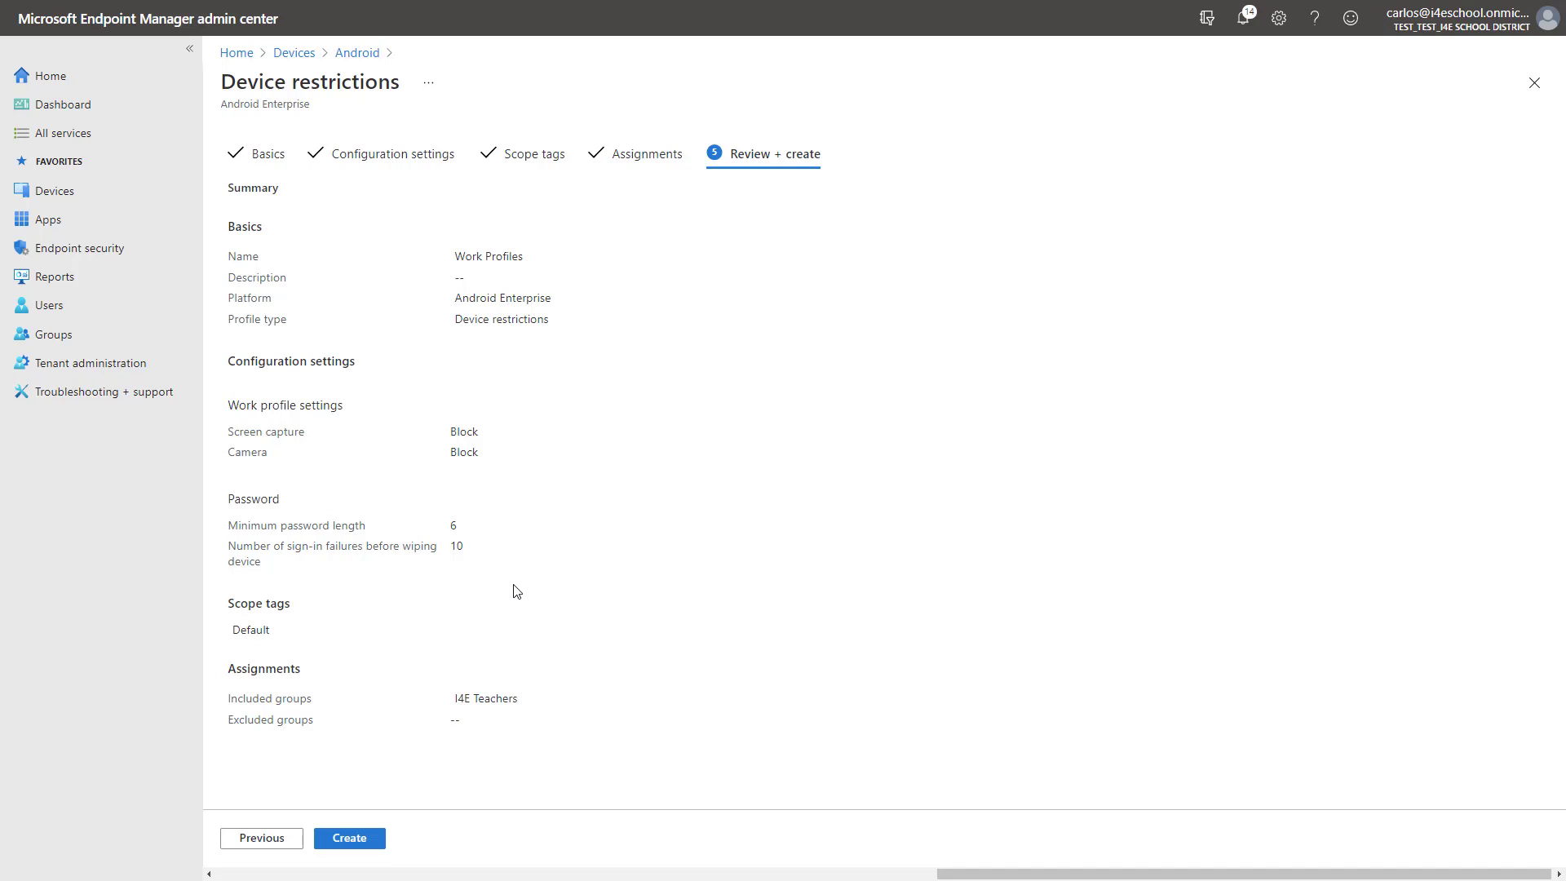
left_click(353, 838)
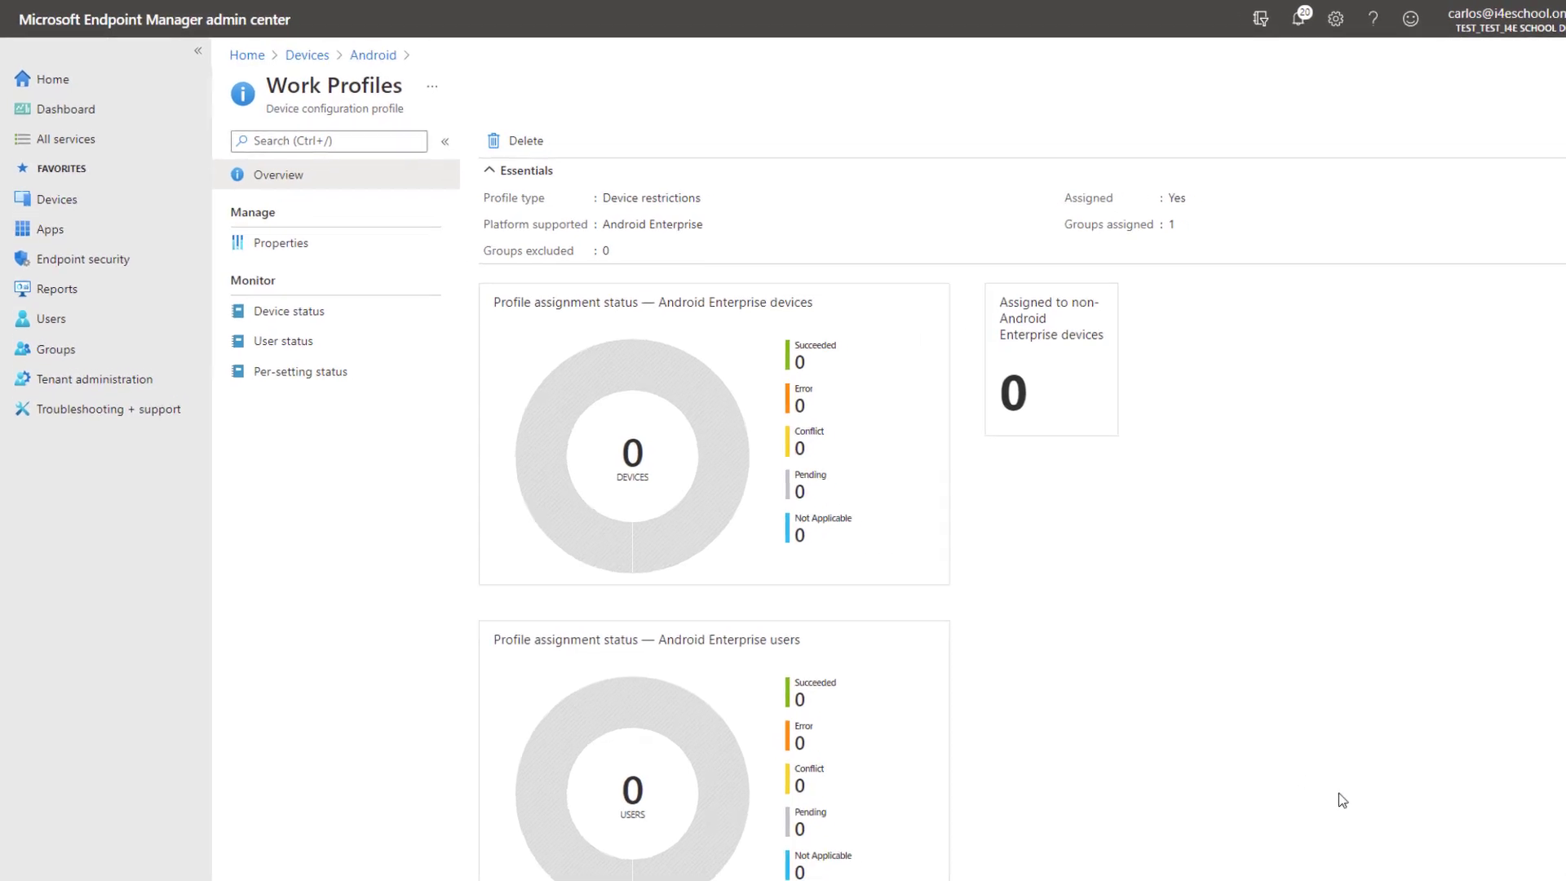
Start adding an Android app of the type "Managed Google Play app"
left_click(127, 282)
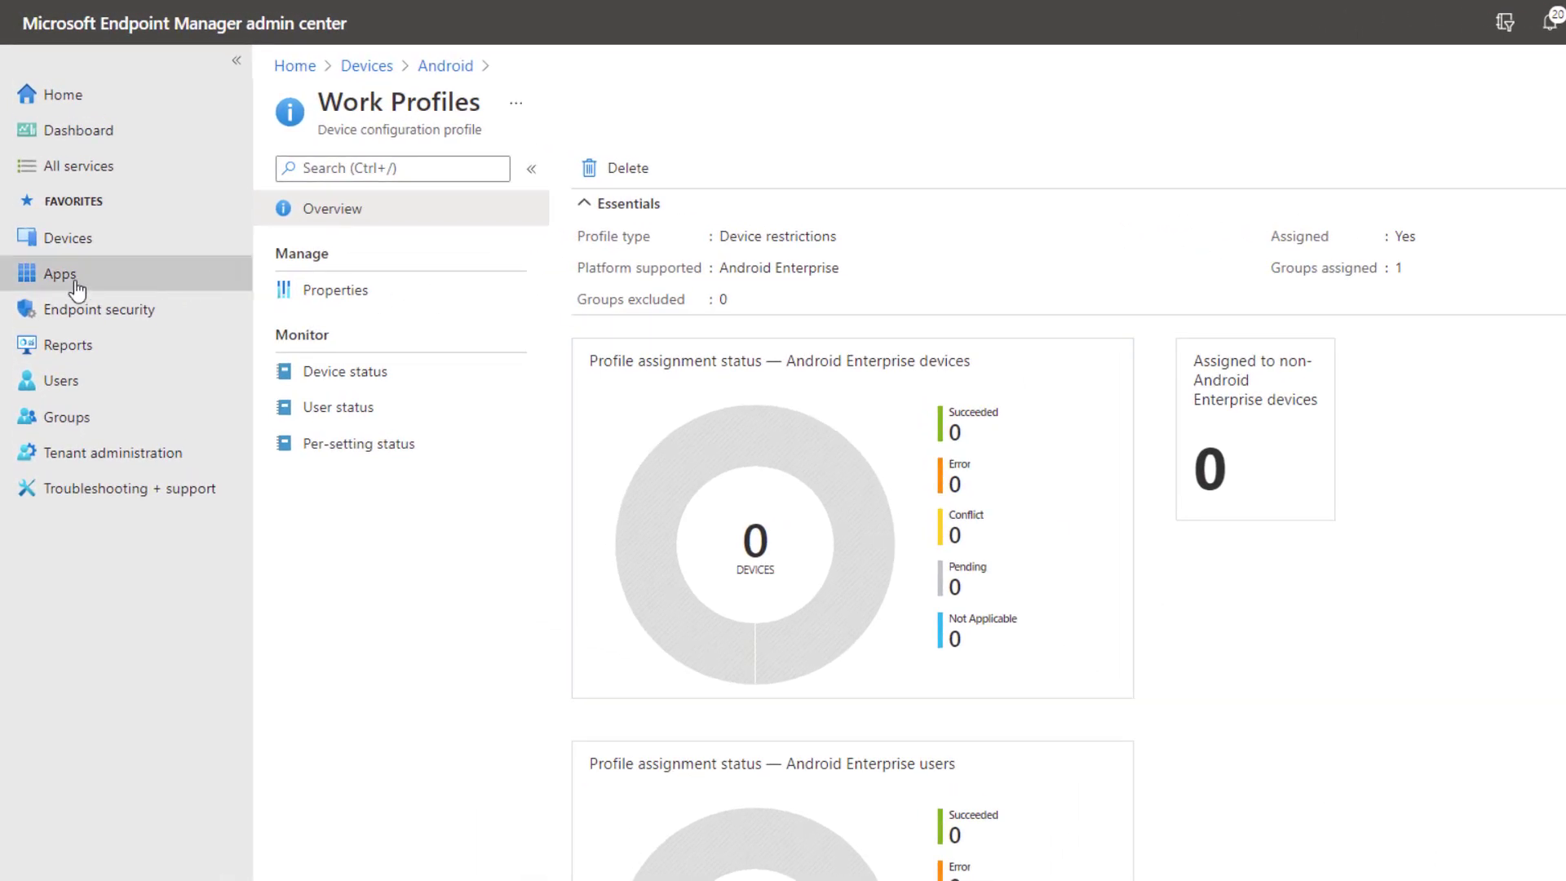
left_click(329, 471)
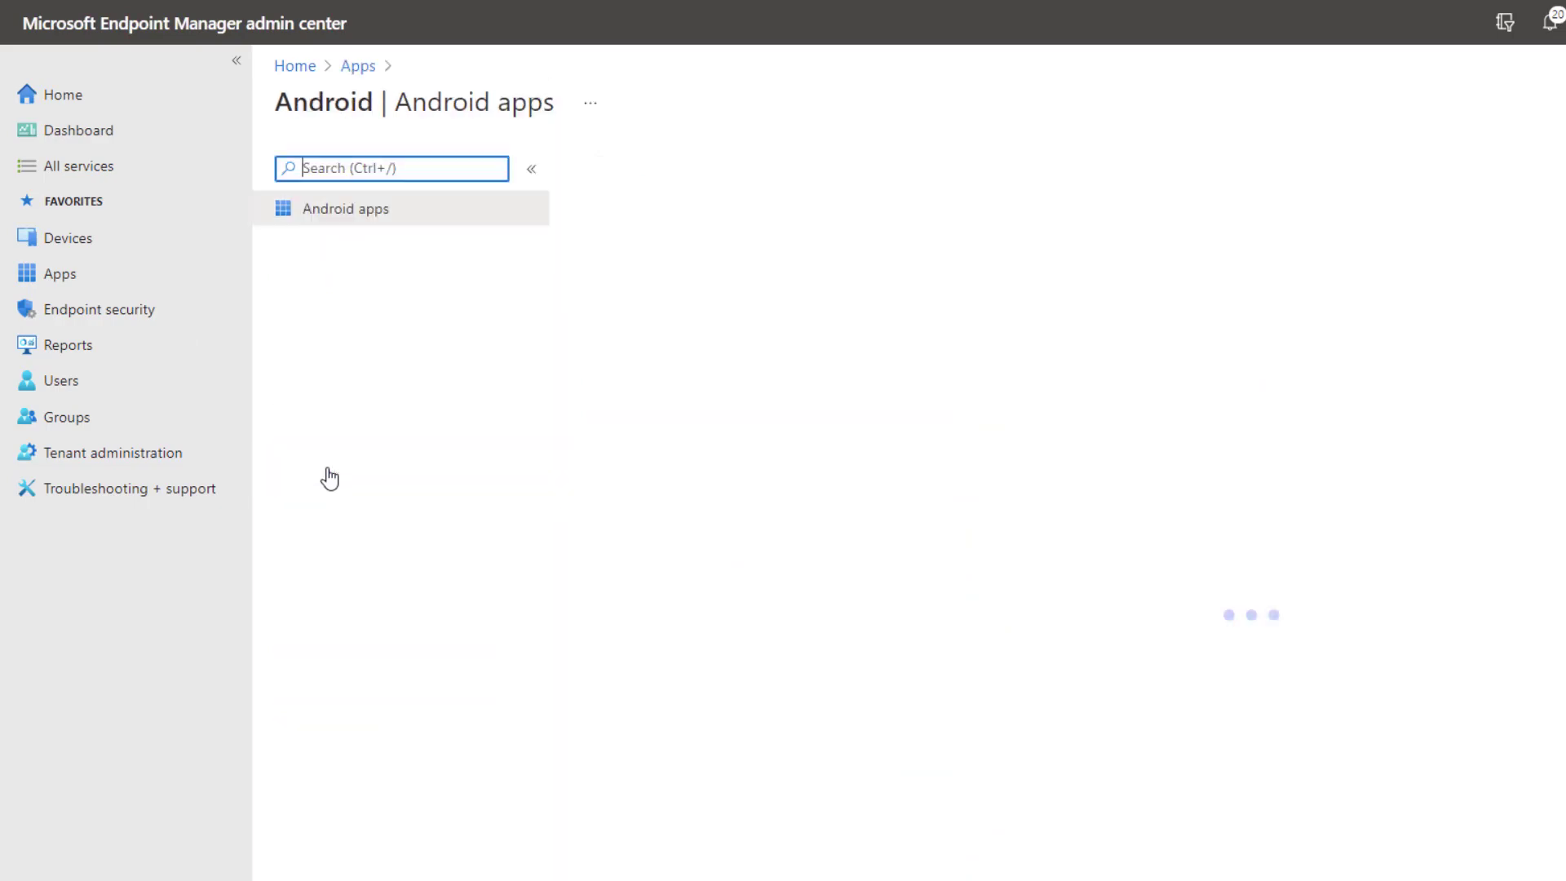
left_click(612, 170)
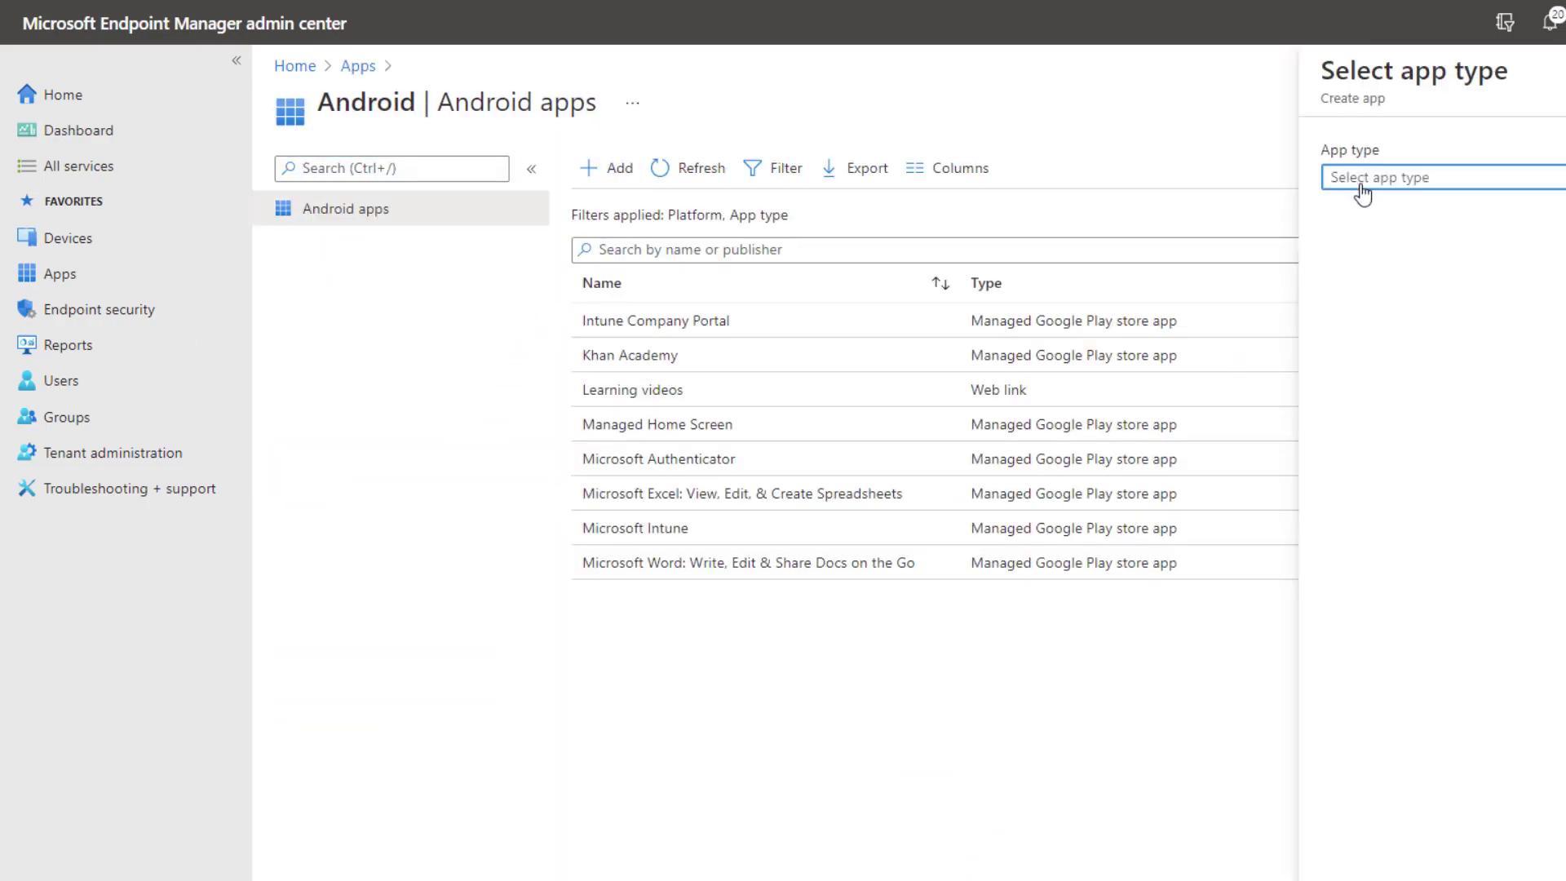
left_click(1397, 181)
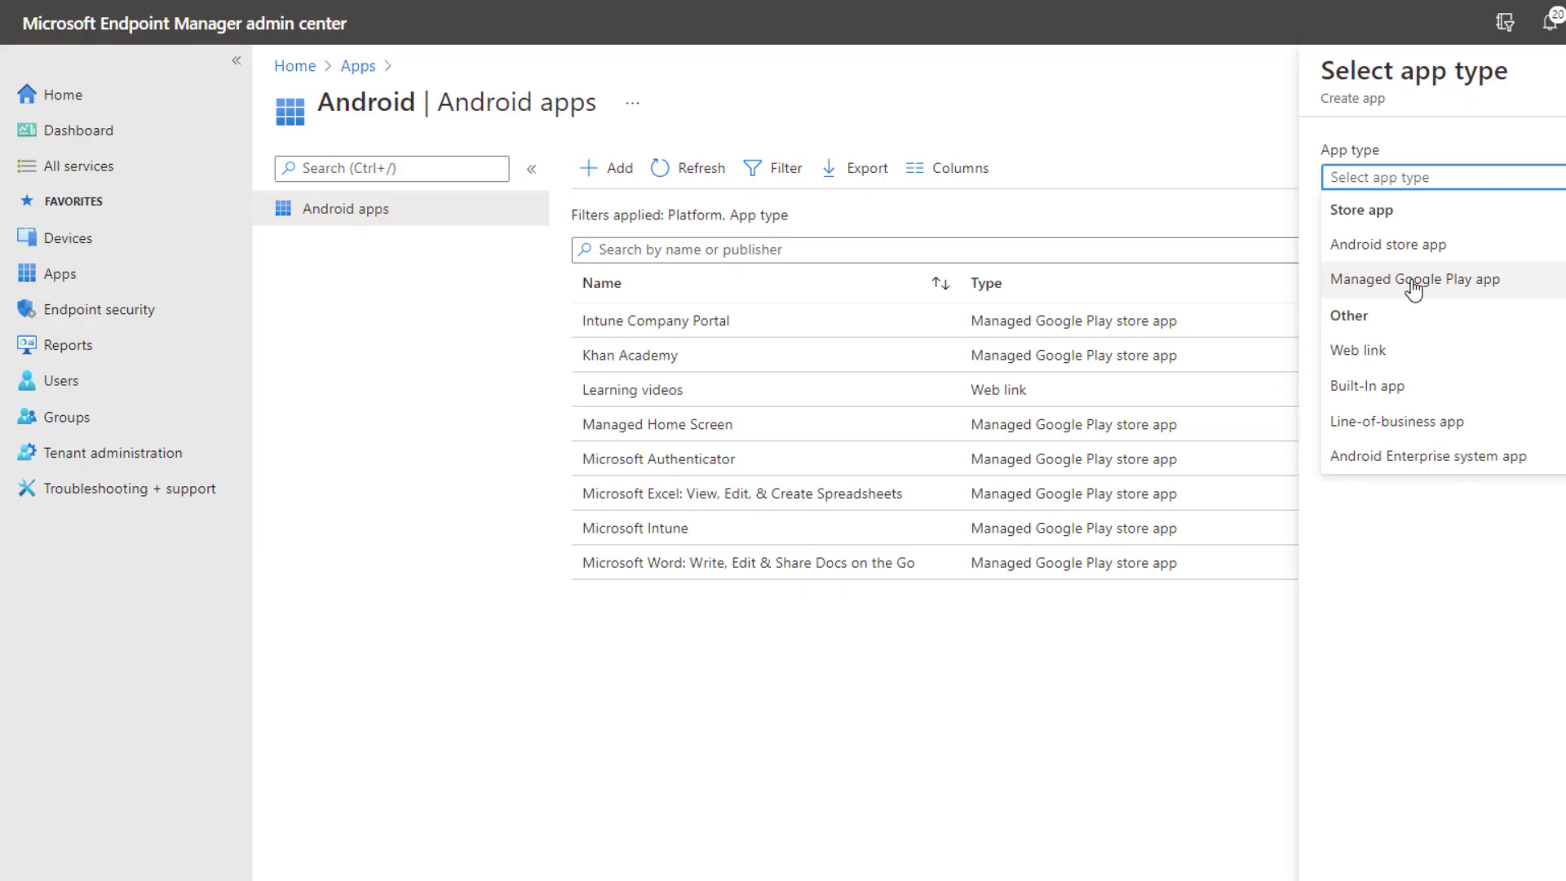
left_click(1413, 279)
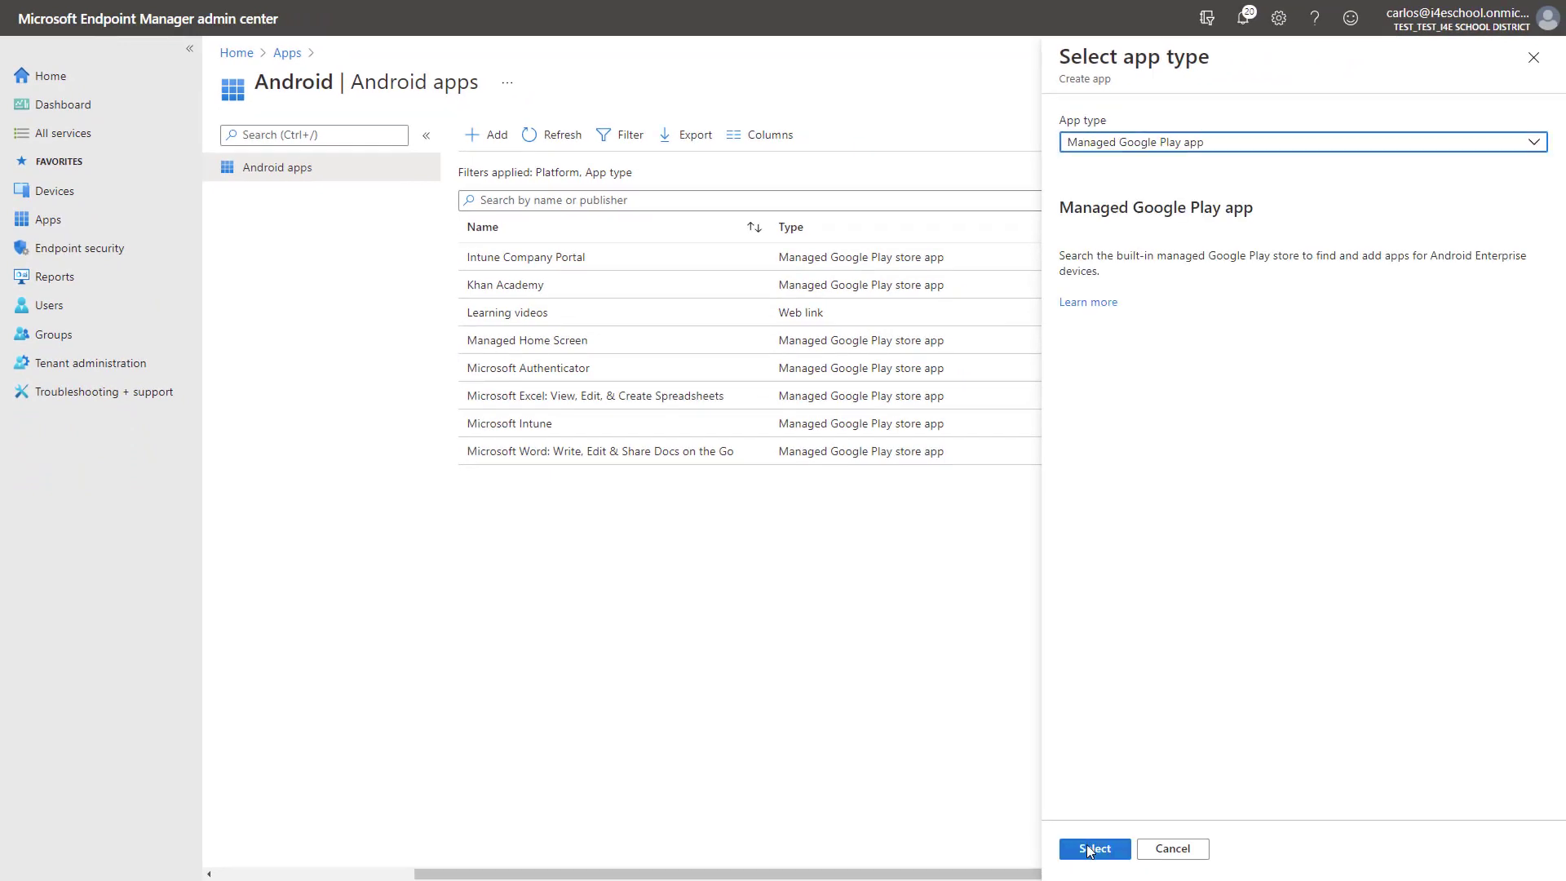
left_click(1091, 854)
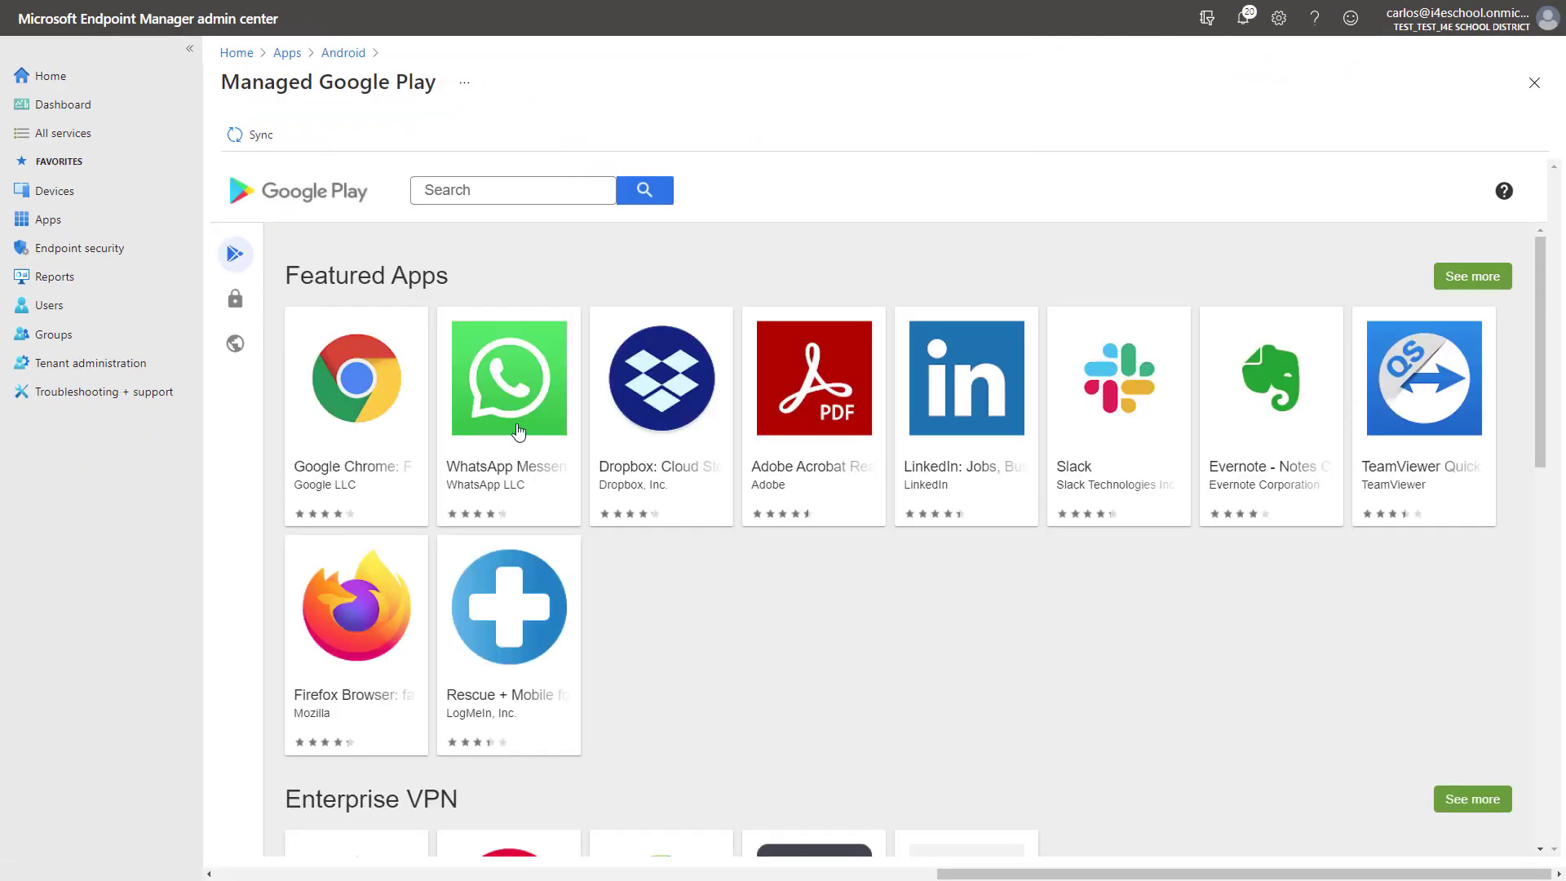
Search the managed Google Play store for "microsoft powerpoint" and open Microsoft Corporation's PowerPoint app page
left_click(469, 189)
type("Microsoft ")
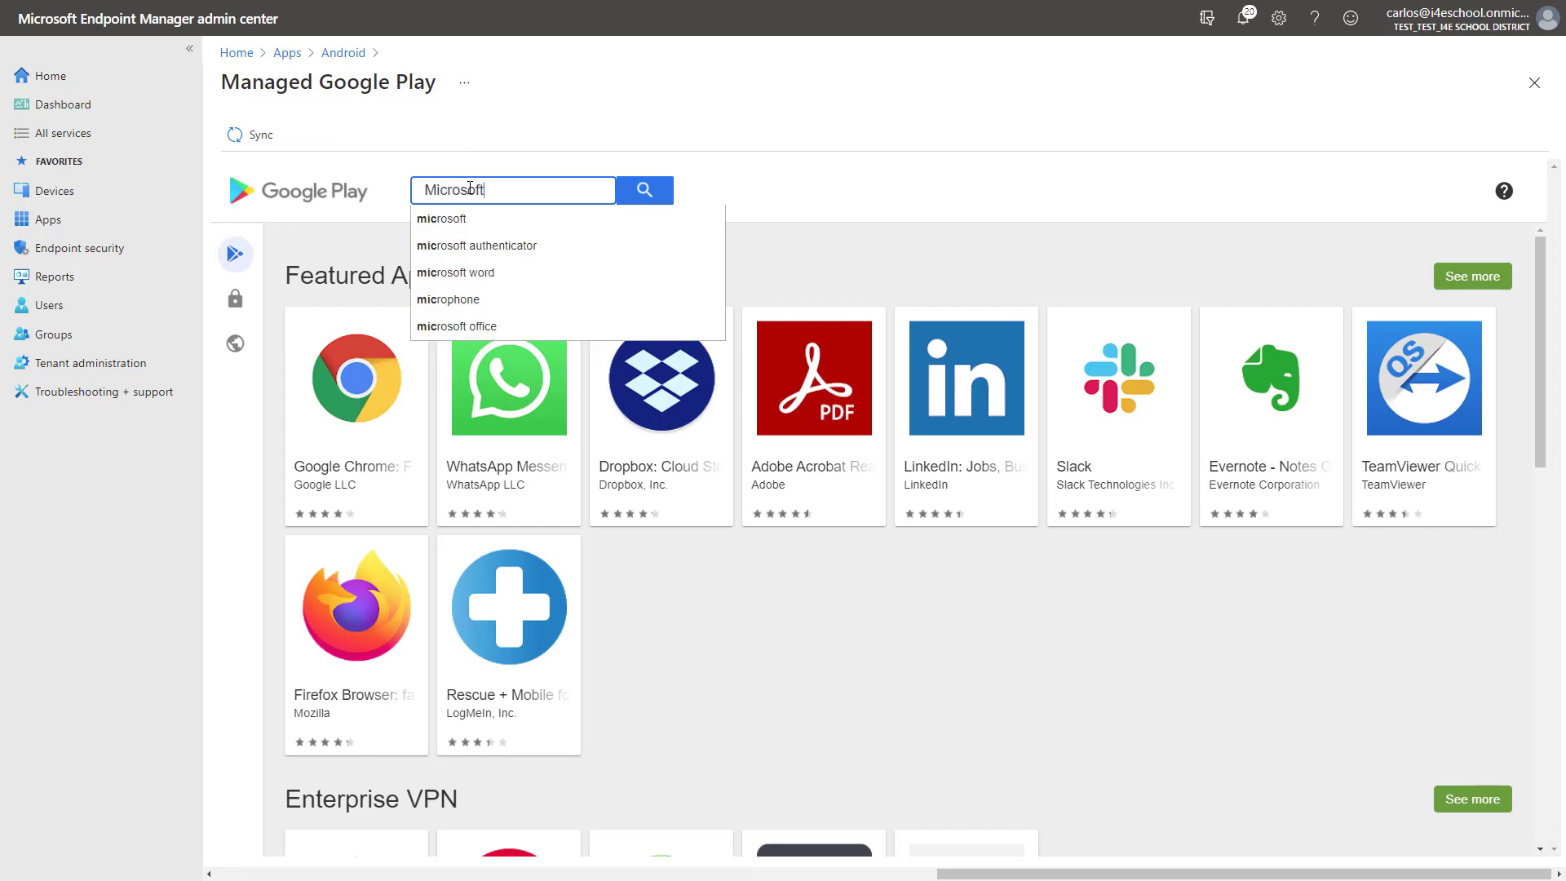
type("power")
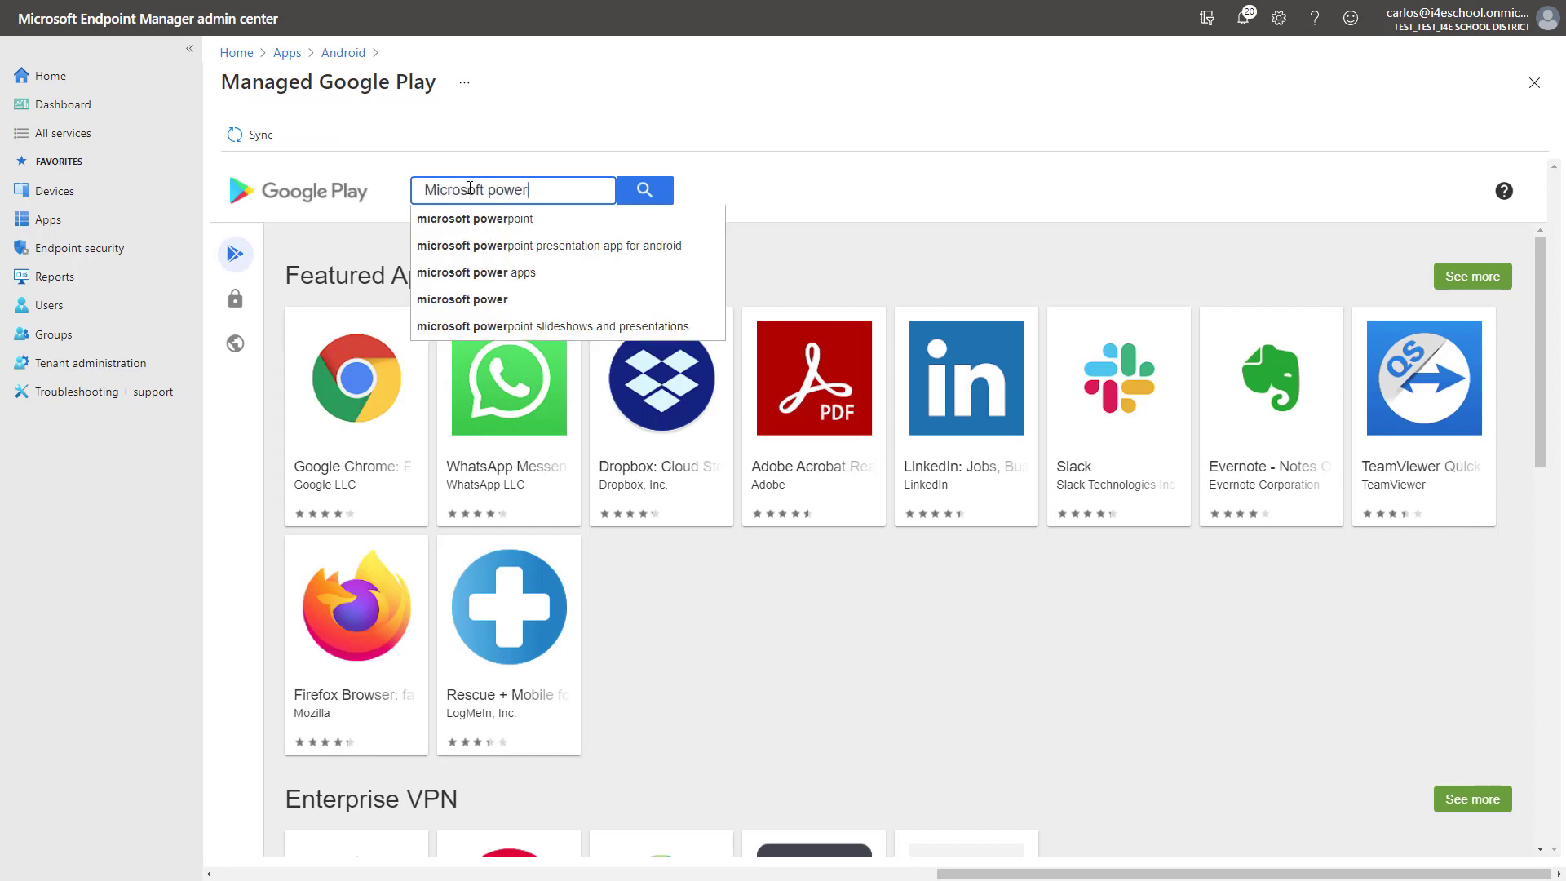
left_click(504, 218)
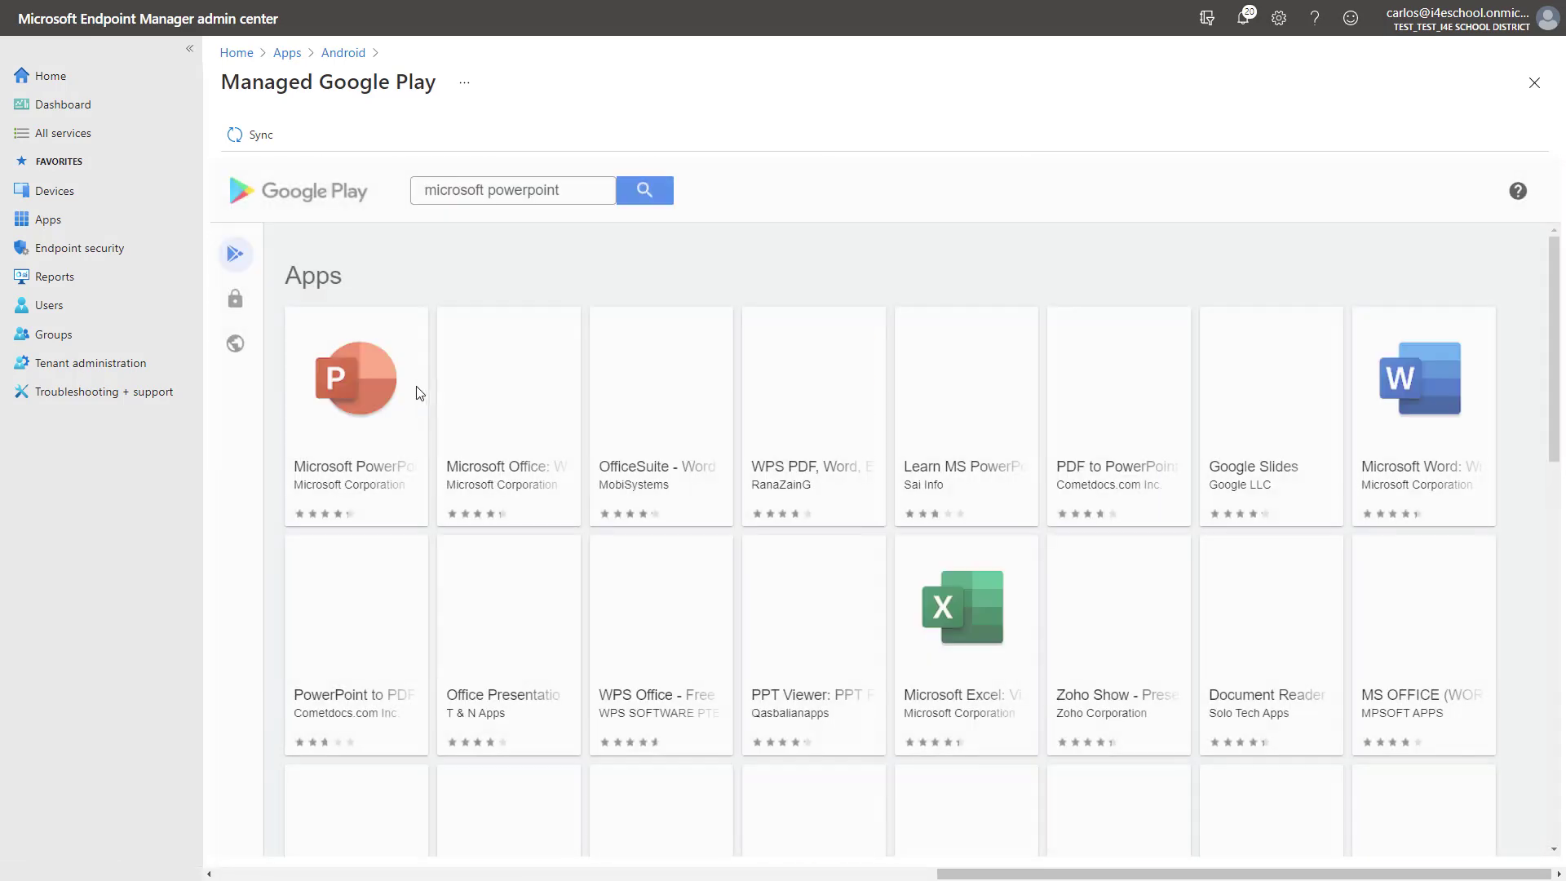
left_click(395, 390)
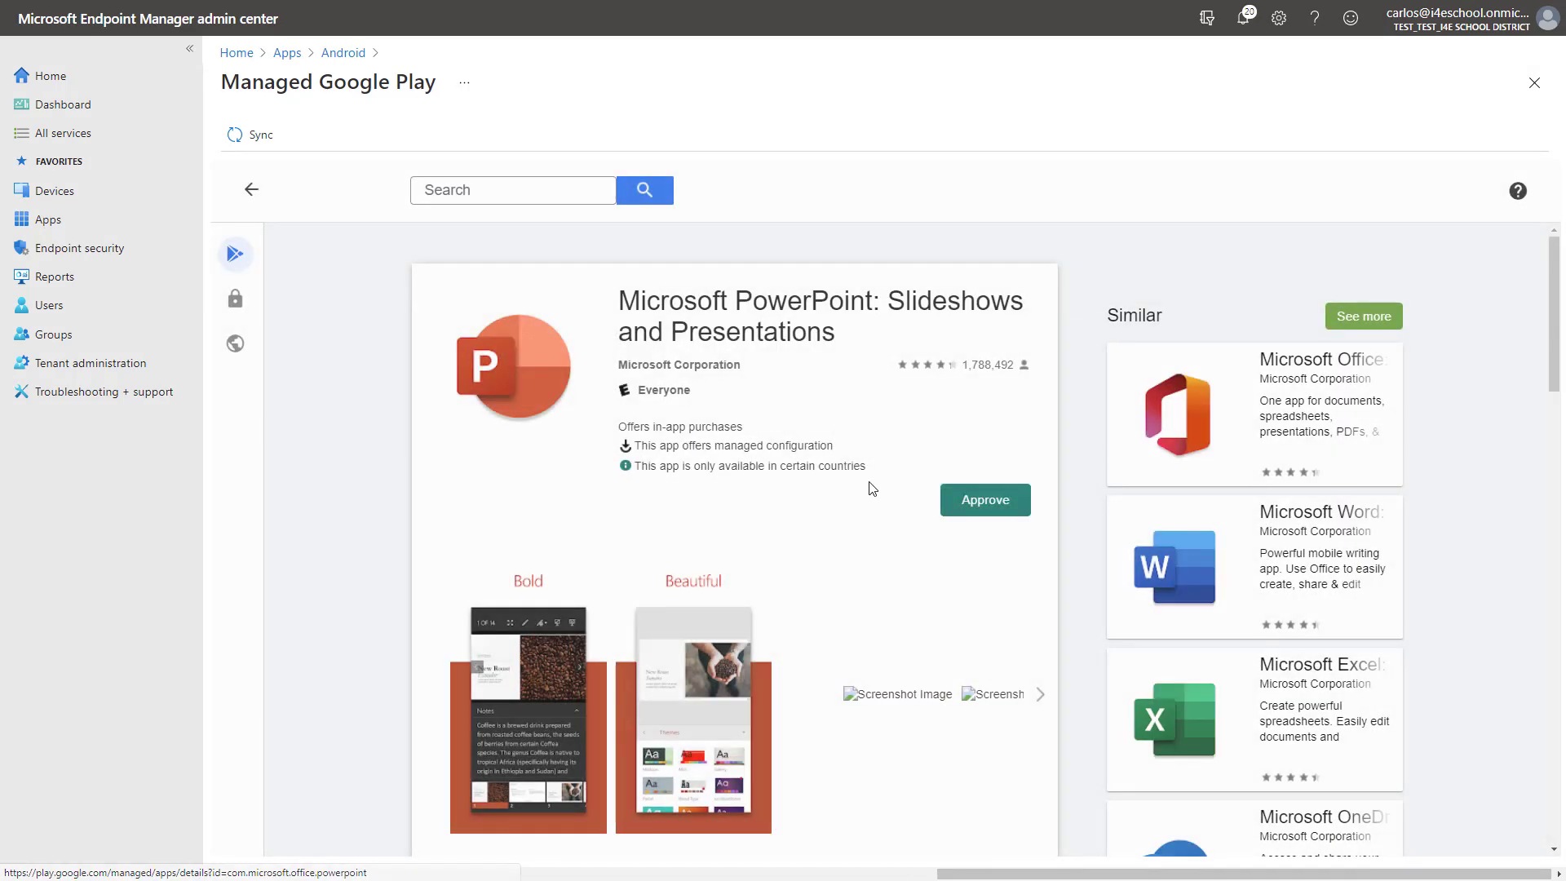
Approve Microsoft PowerPoint with approval kept when it requests new permissions, and sync it to the refreshed Android apps list
left_click(997, 511)
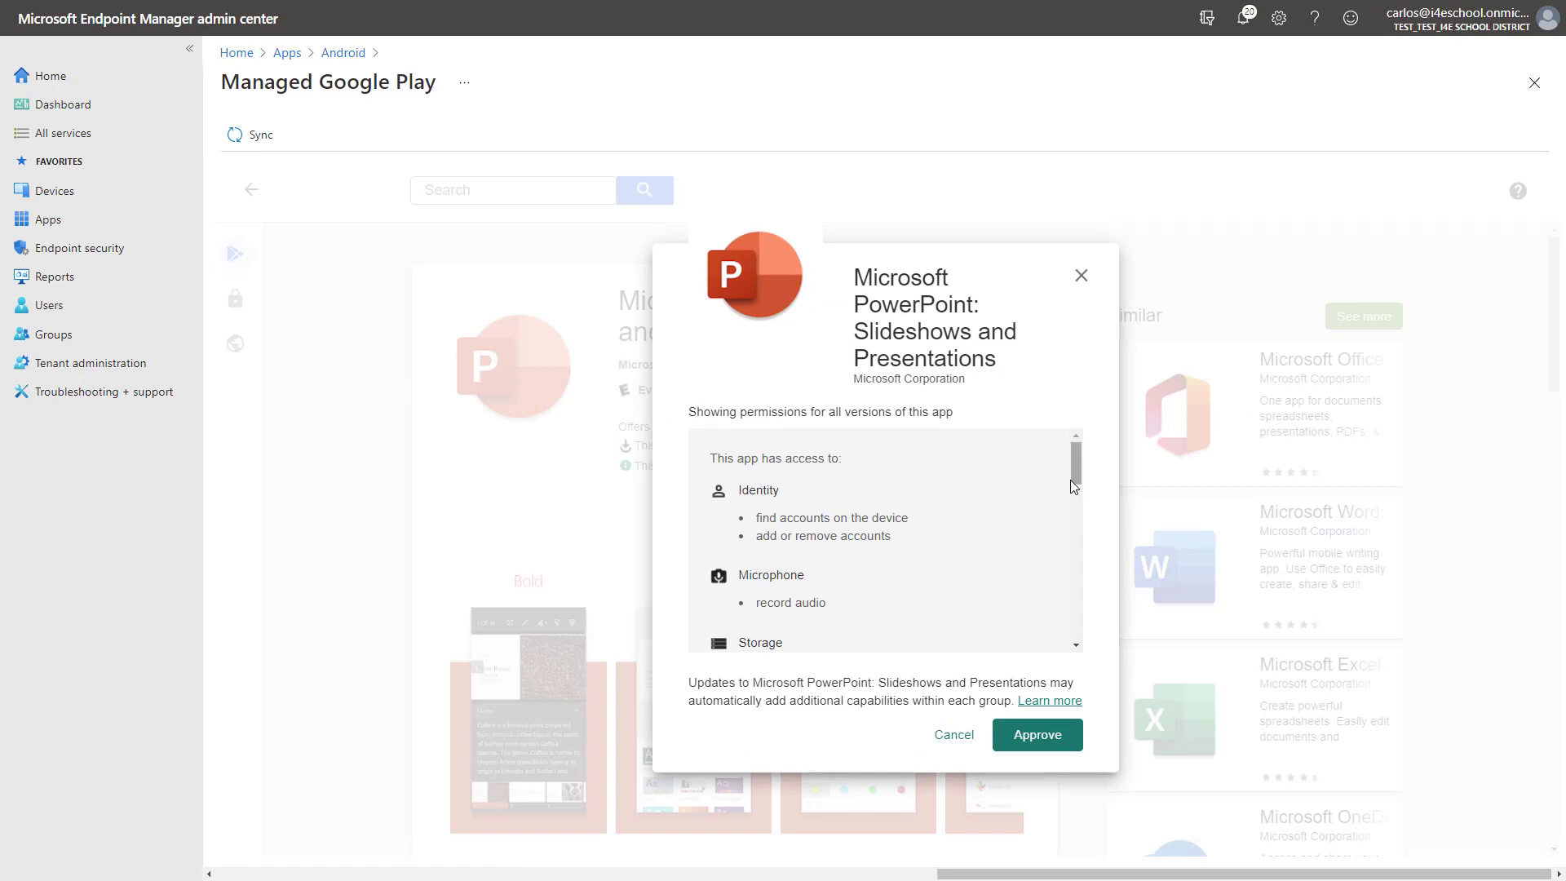
left_click(1045, 737)
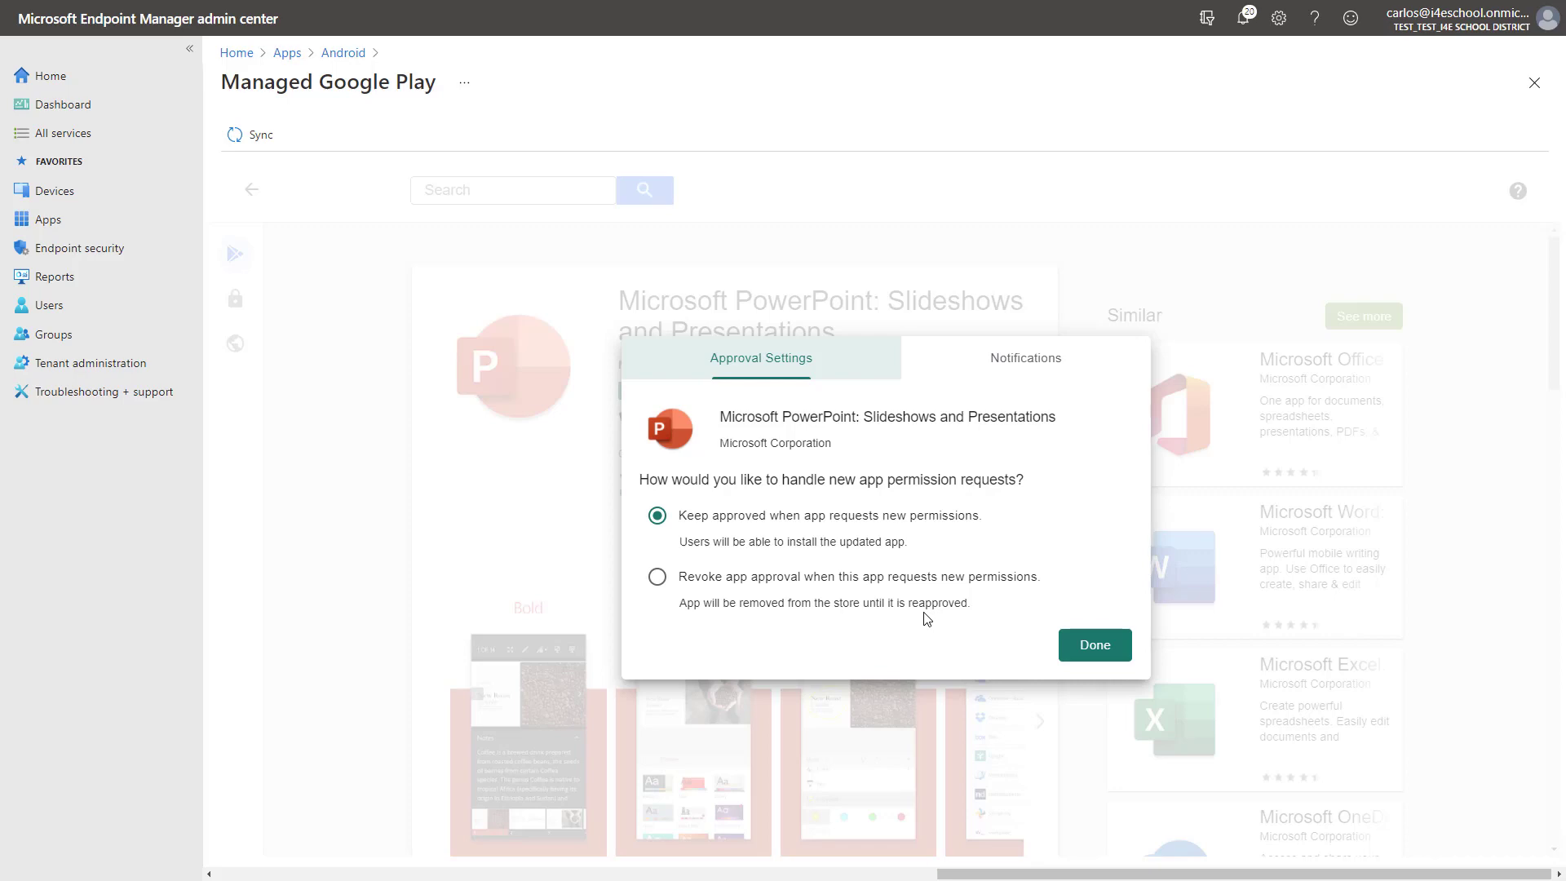
left_click(1073, 646)
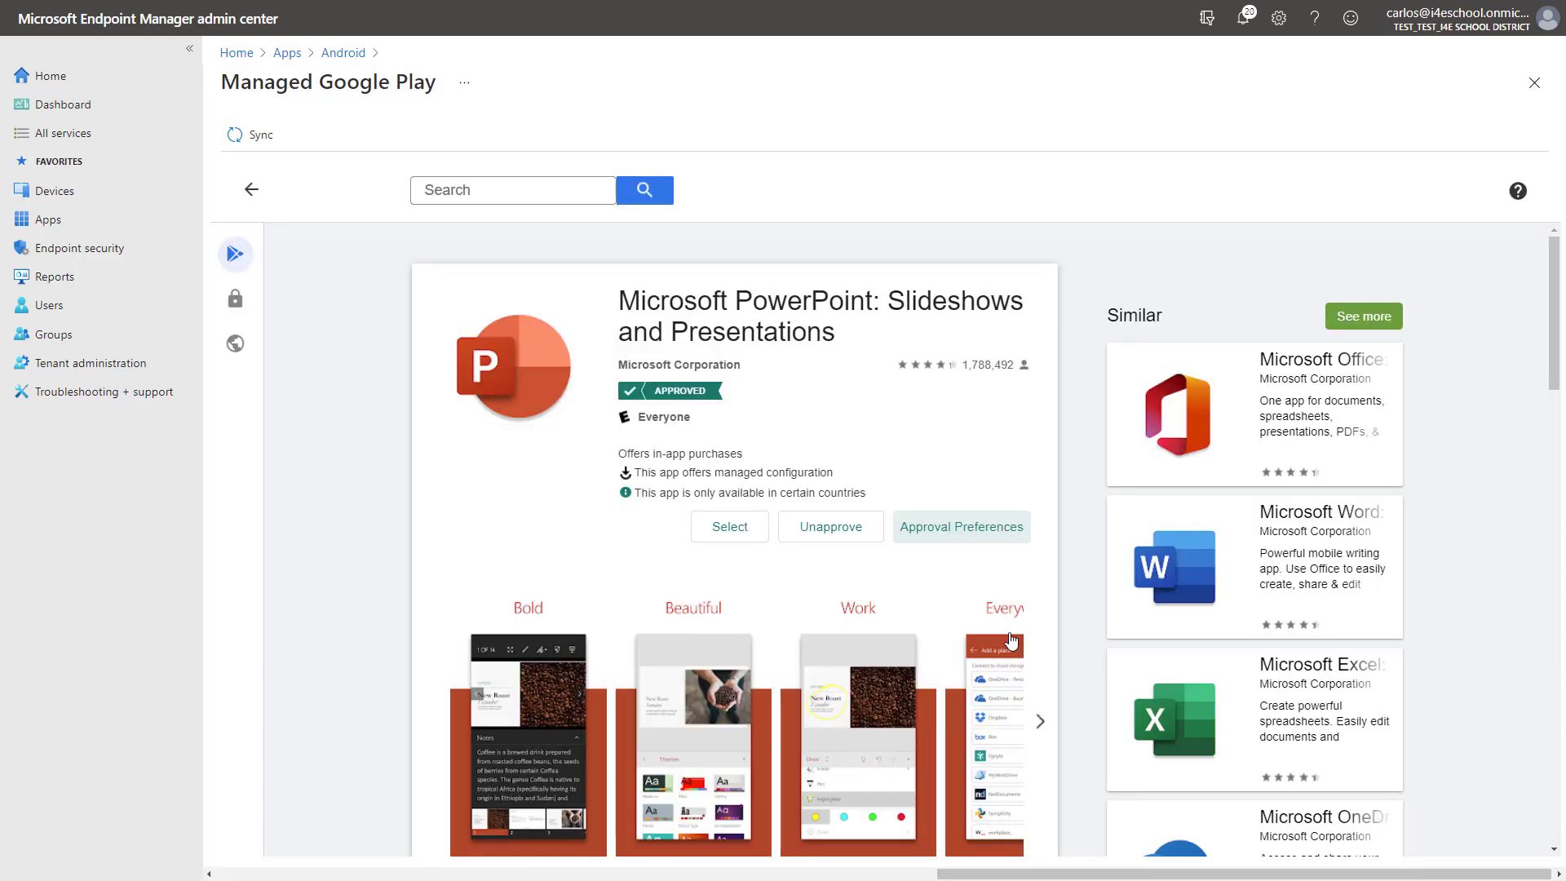
left_click(256, 137)
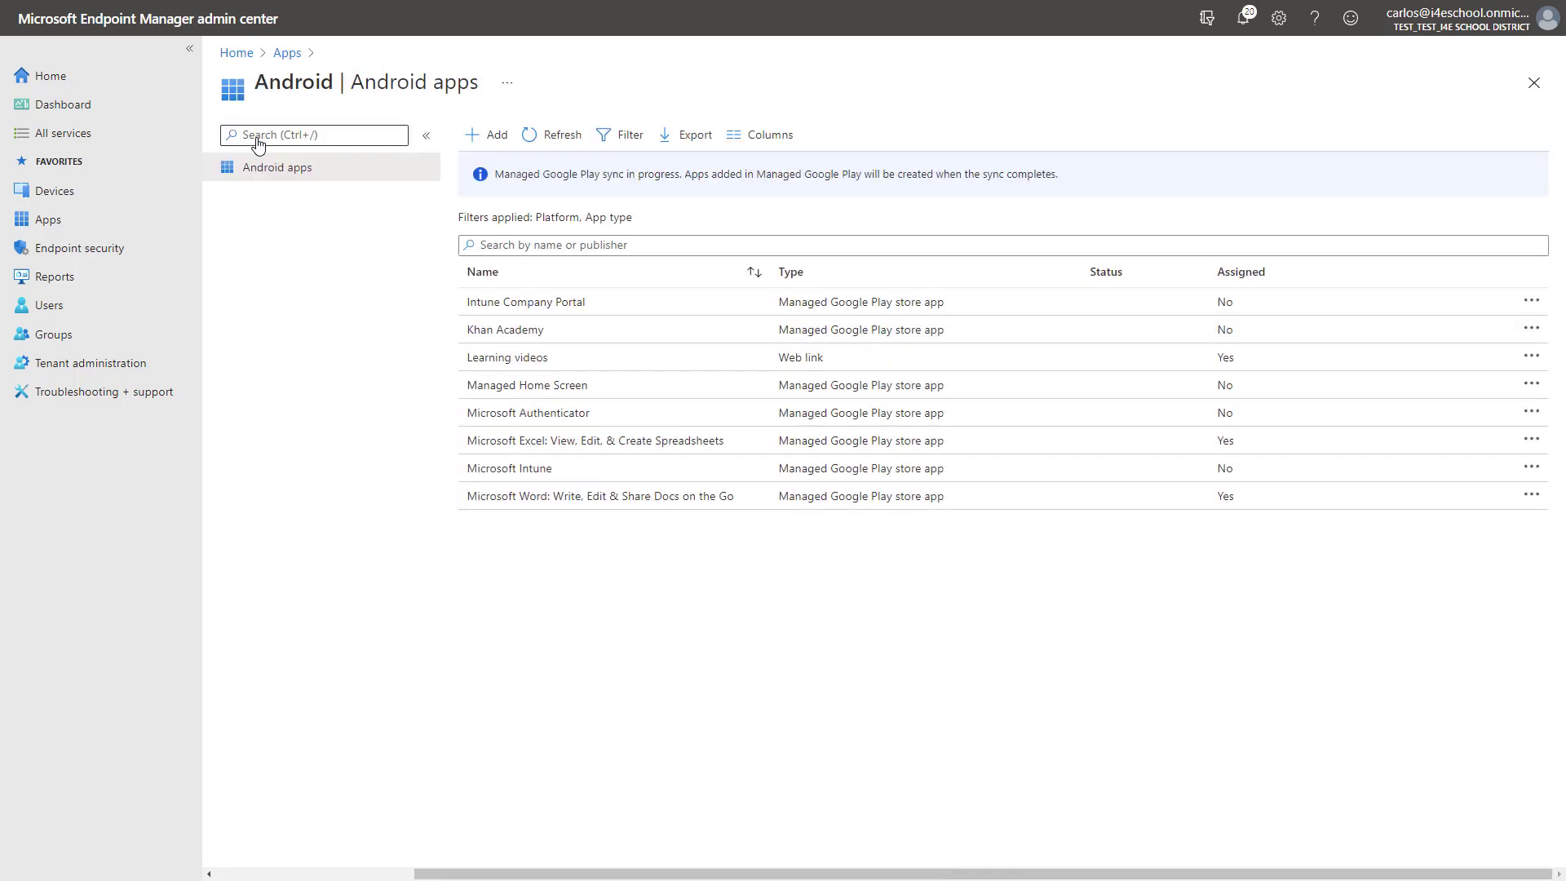
left_click(561, 145)
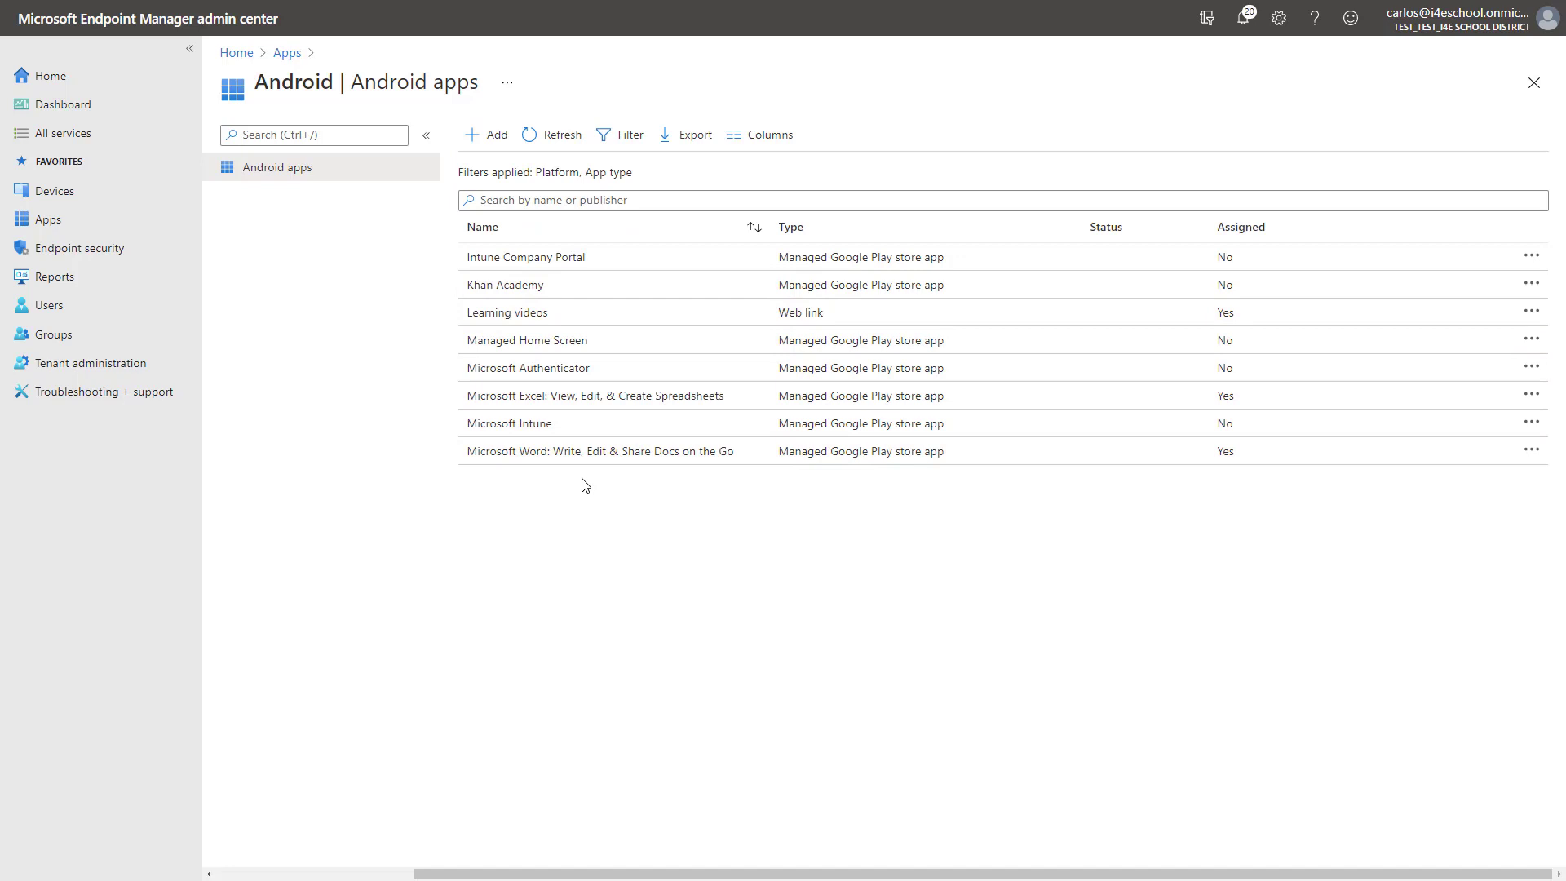
Start a sync of the approved store apps from the tenant's Managed Google Play connector
left_click(95, 371)
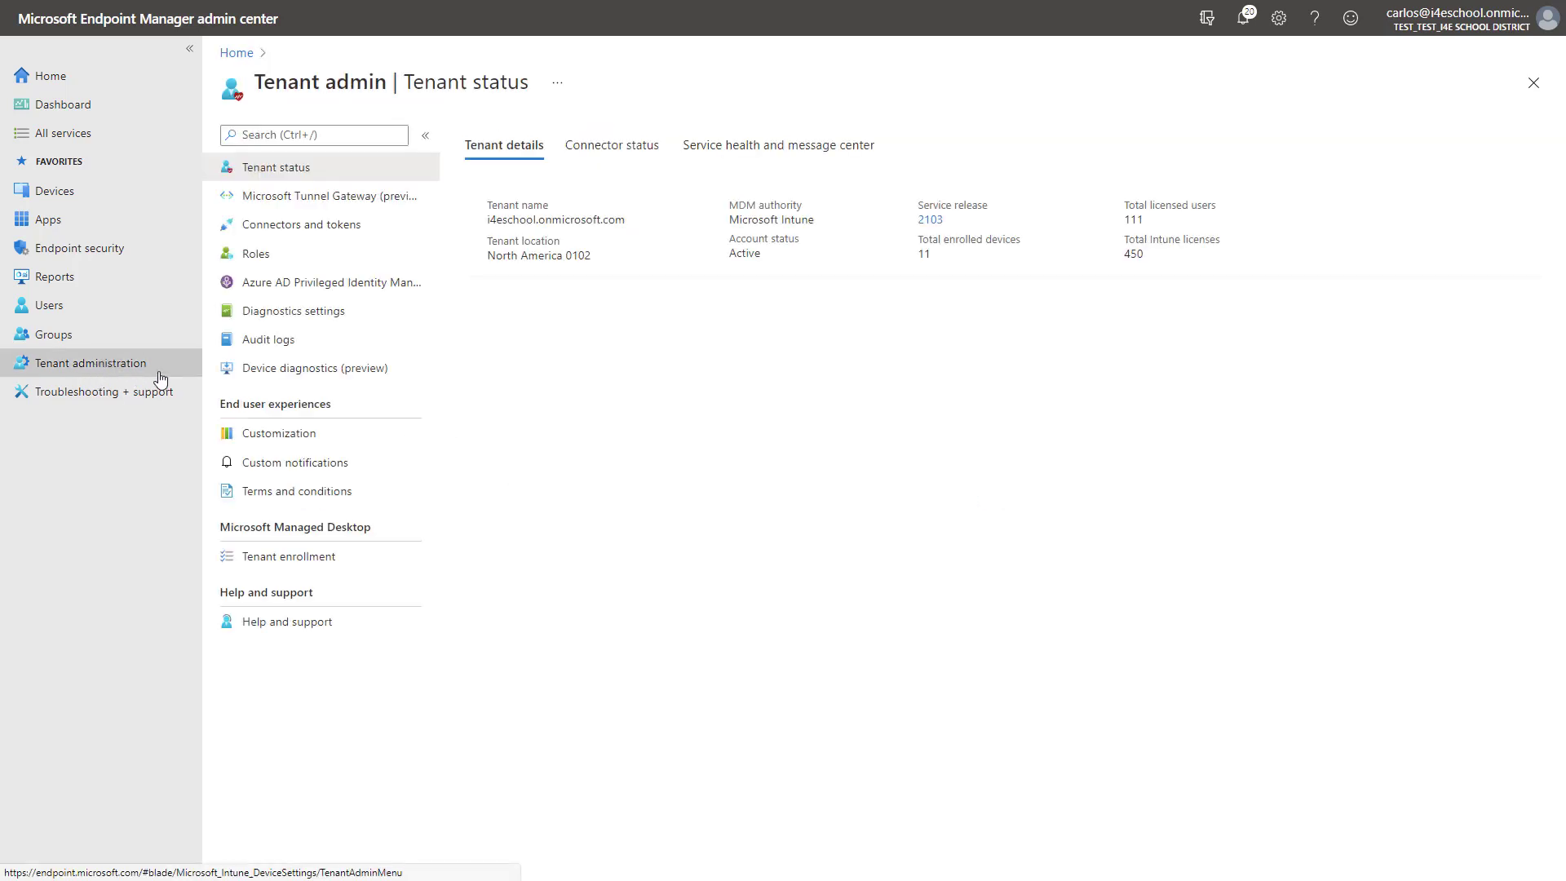
left_click(316, 226)
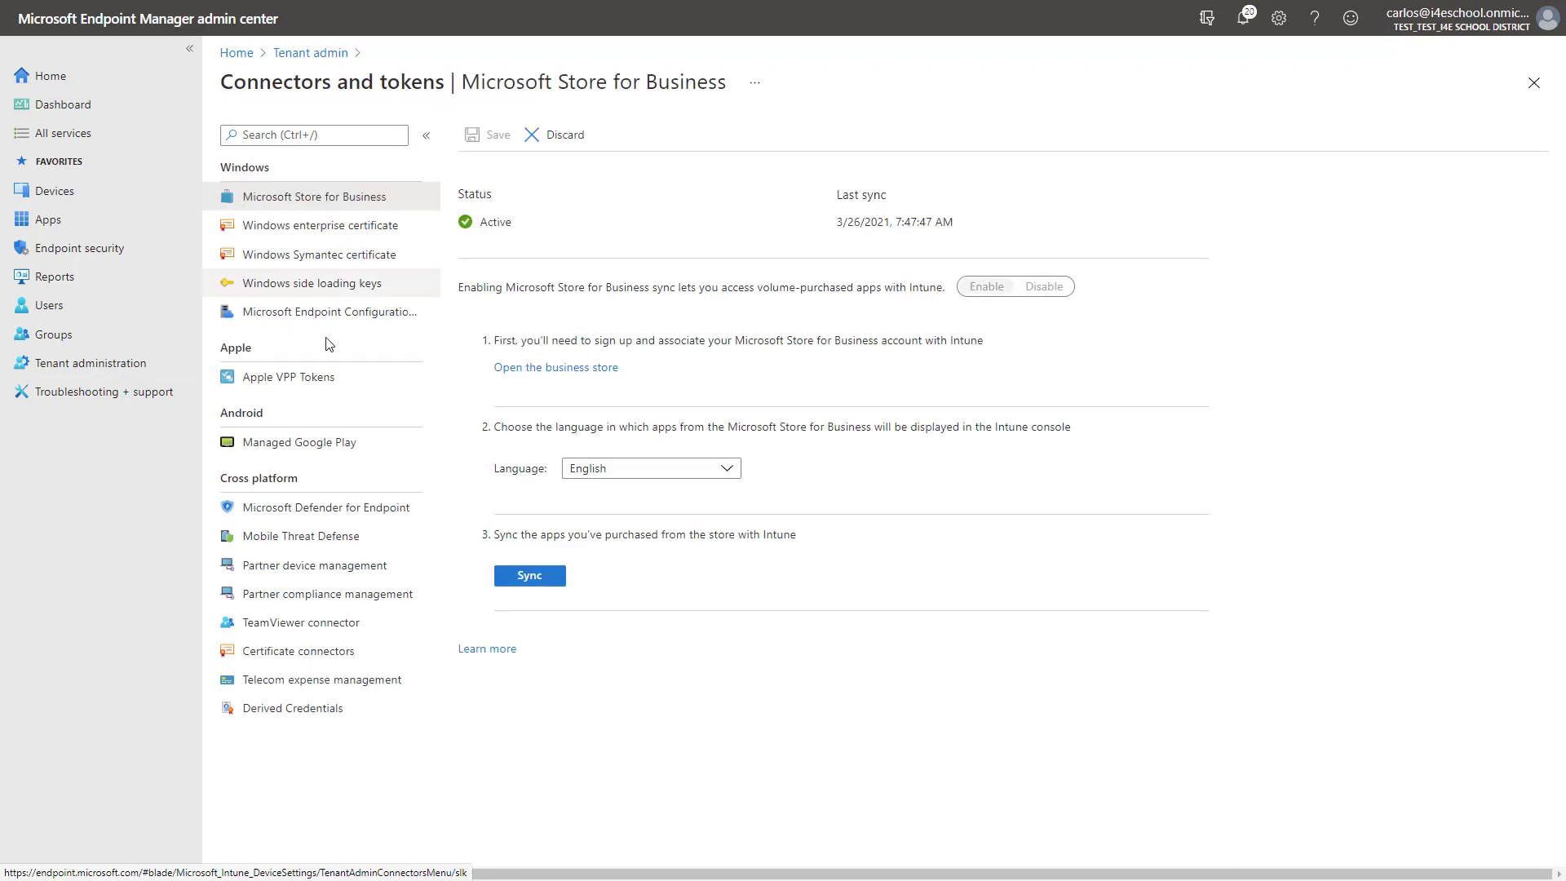
left_click(290, 453)
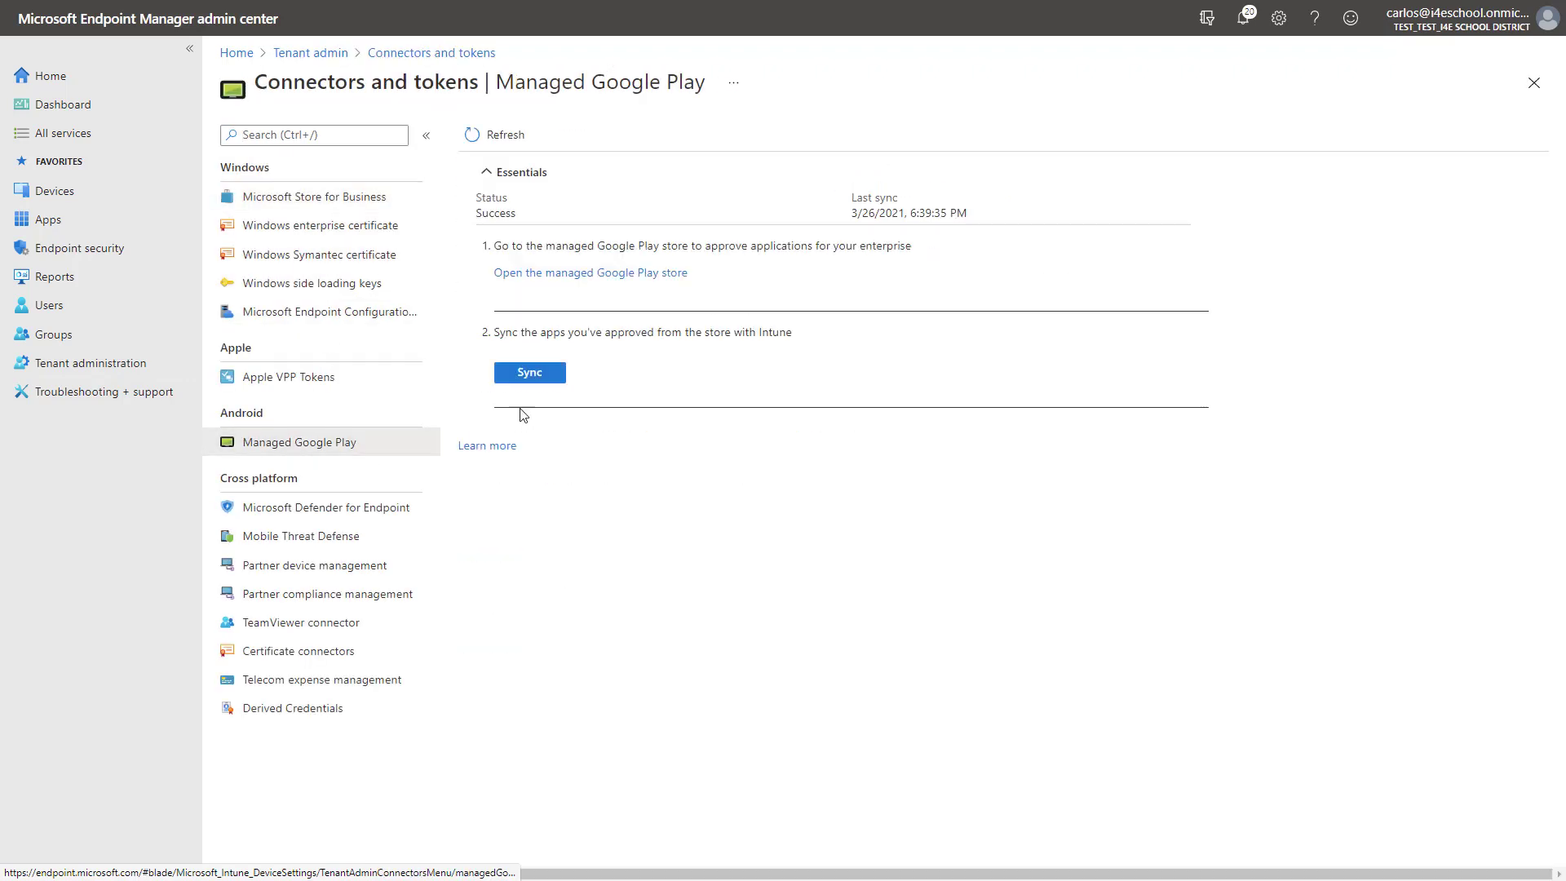
left_click(542, 383)
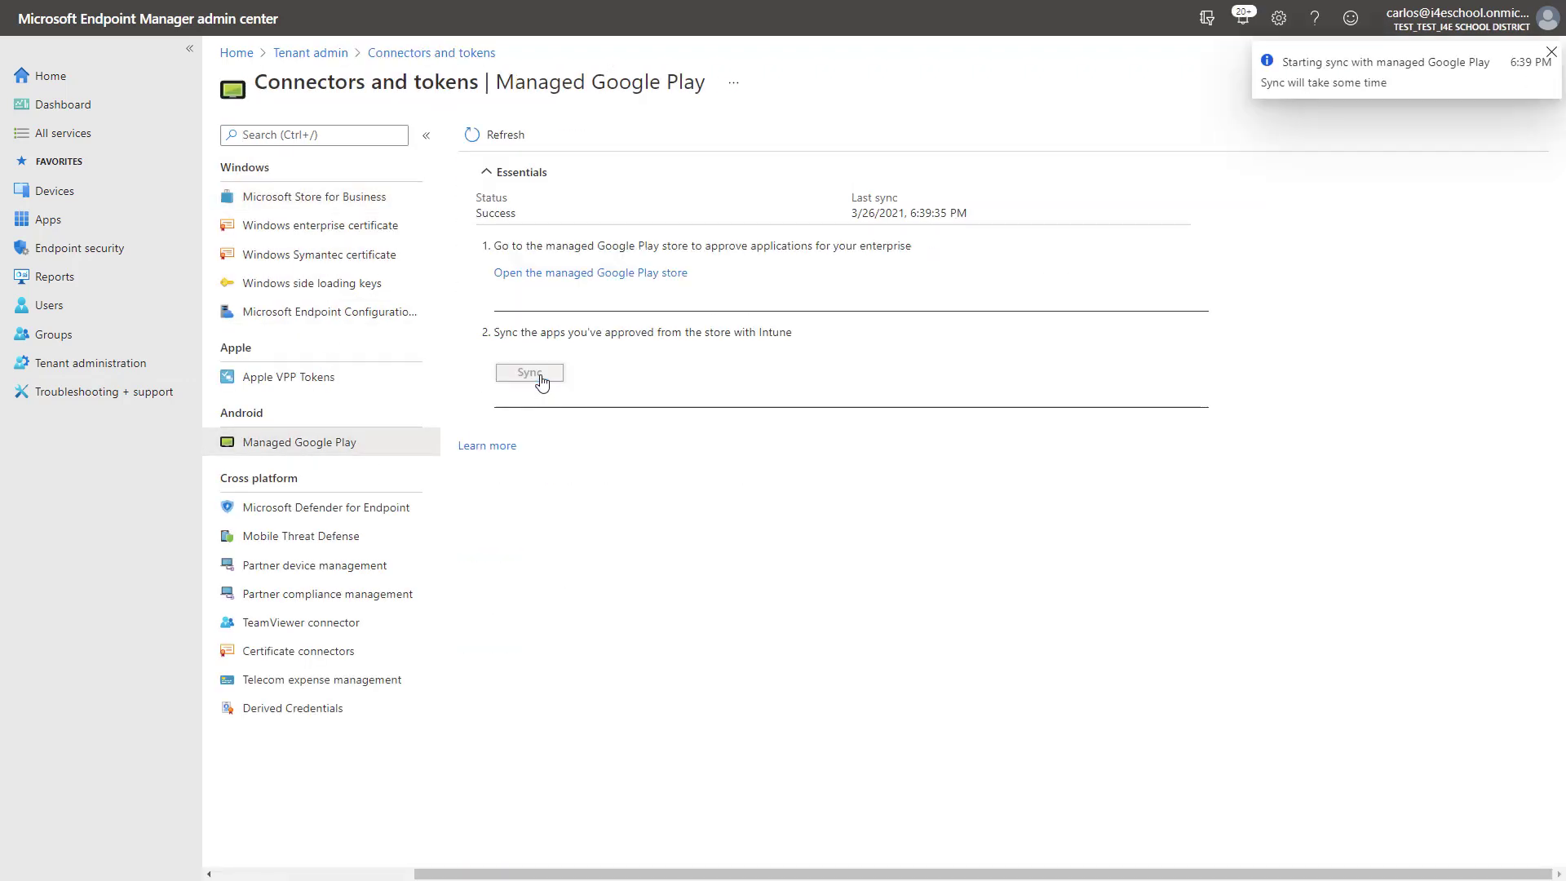
Open the assignments of the Android app "Microsoft PowerPoint: Slideshows and Presentations" for editing
left_click(66, 221)
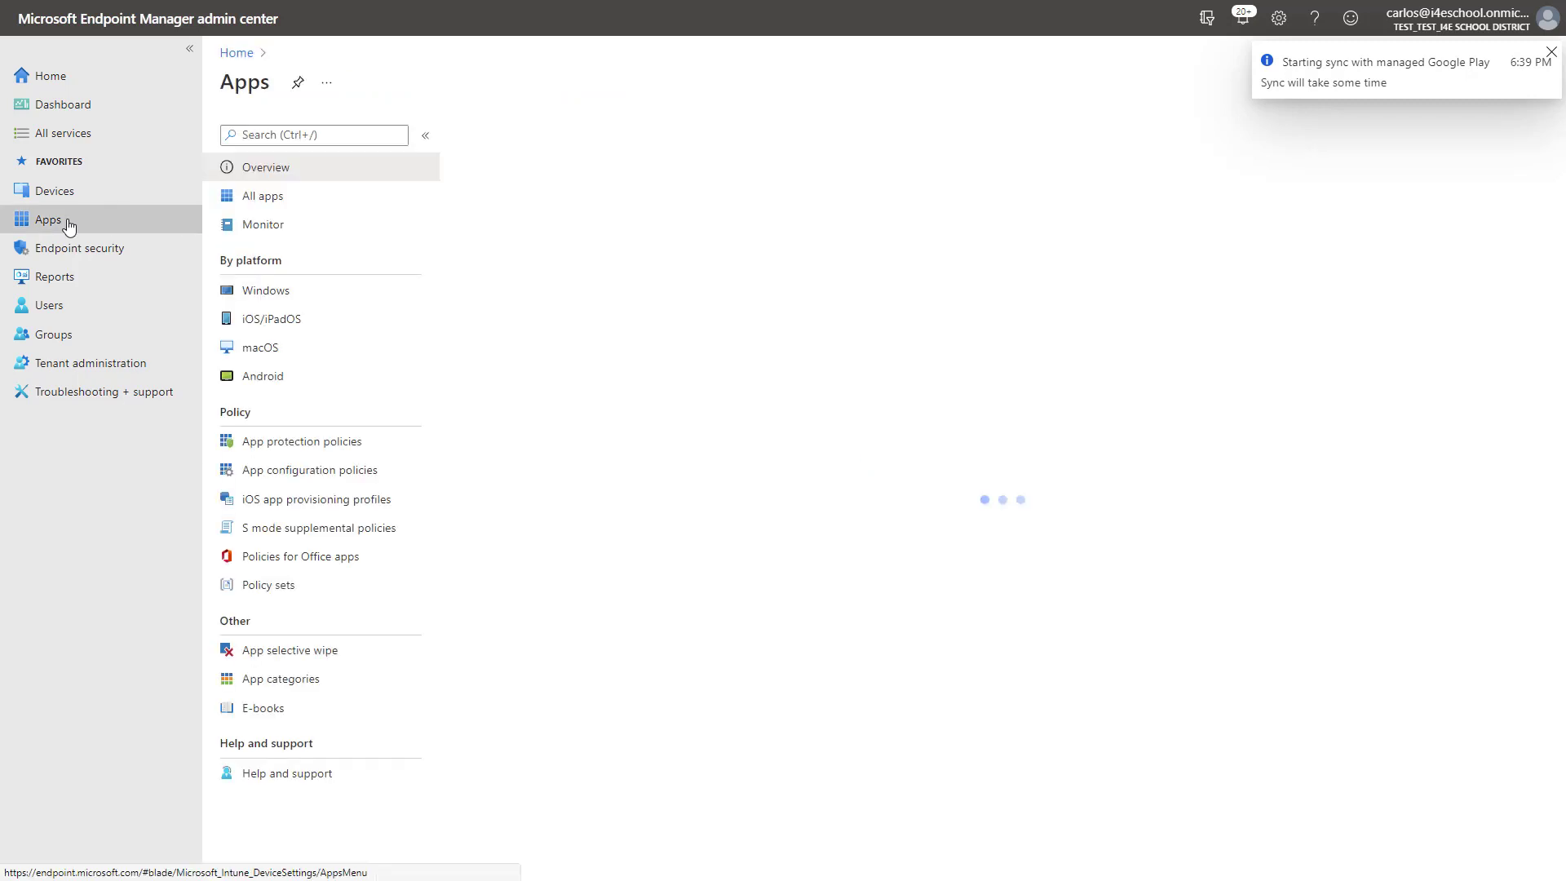
left_click(277, 376)
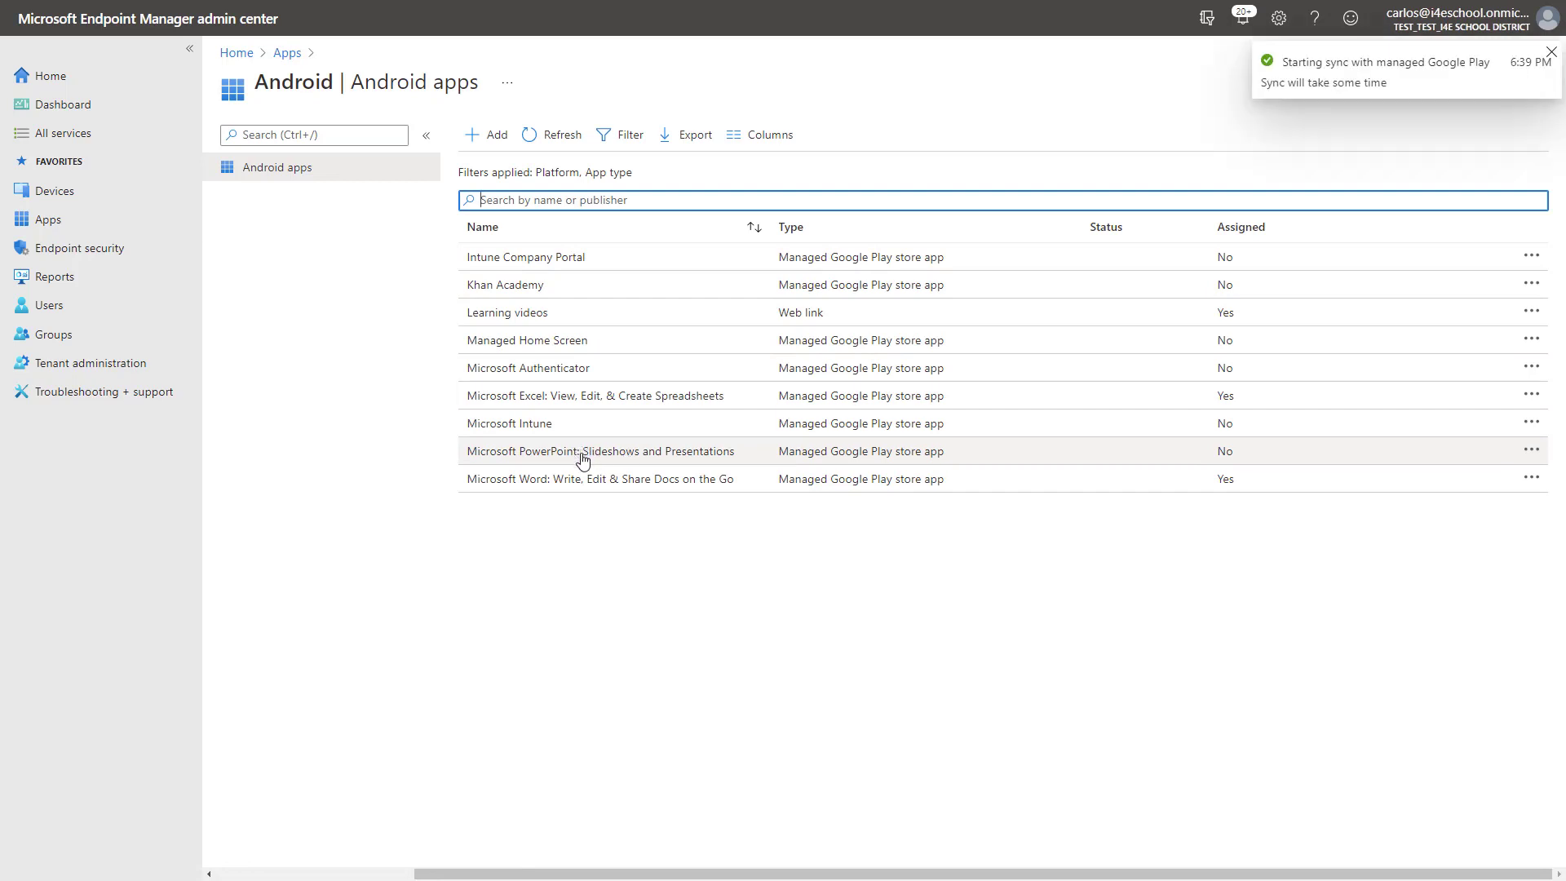
left_click(583, 459)
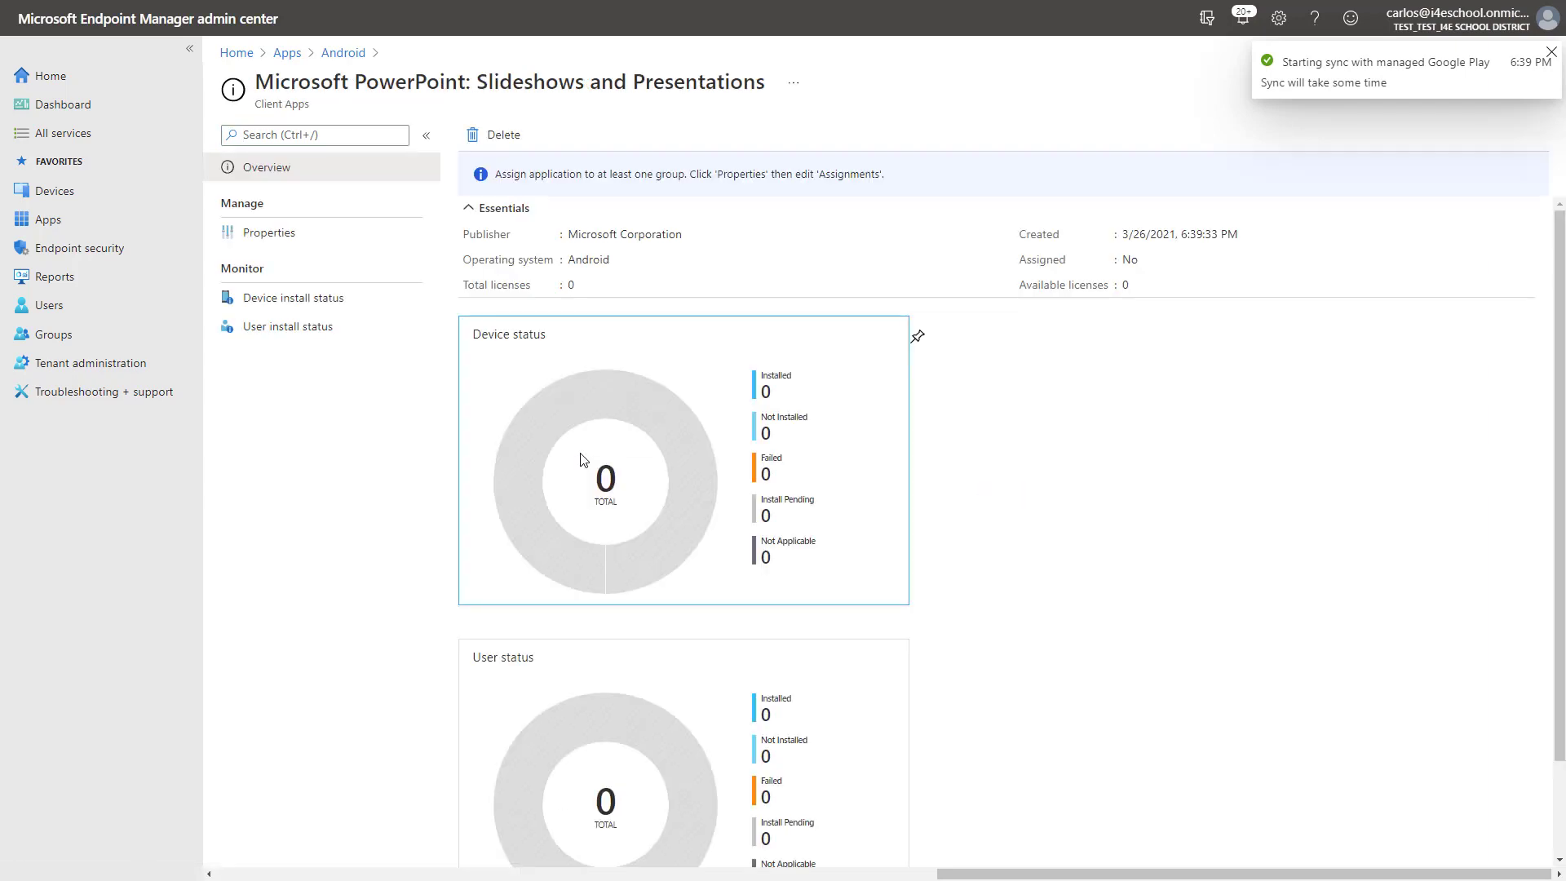
left_click(293, 238)
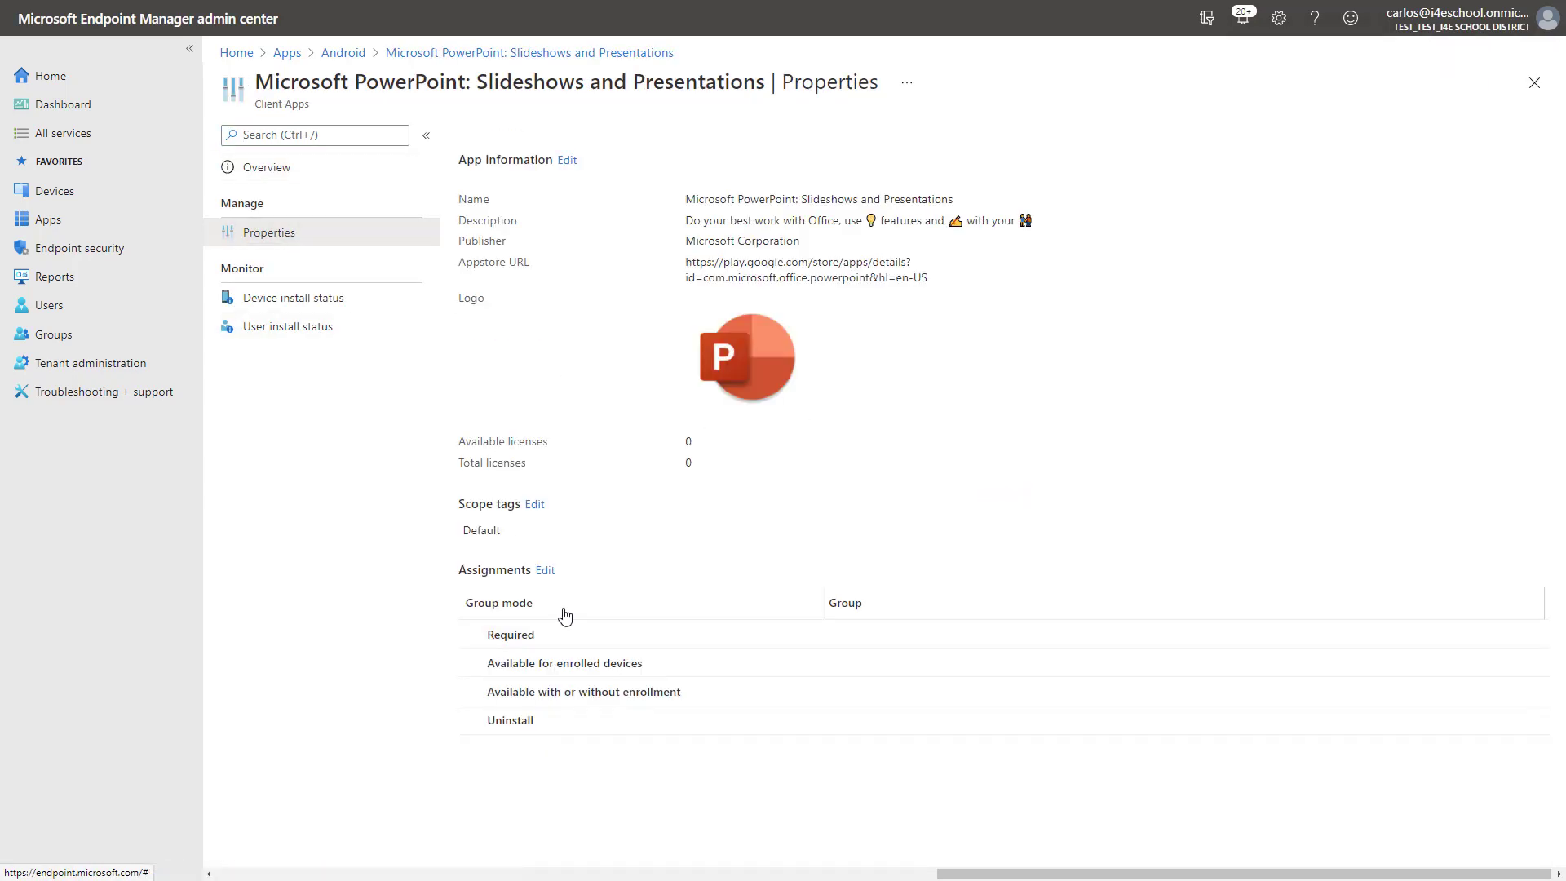
left_click(545, 571)
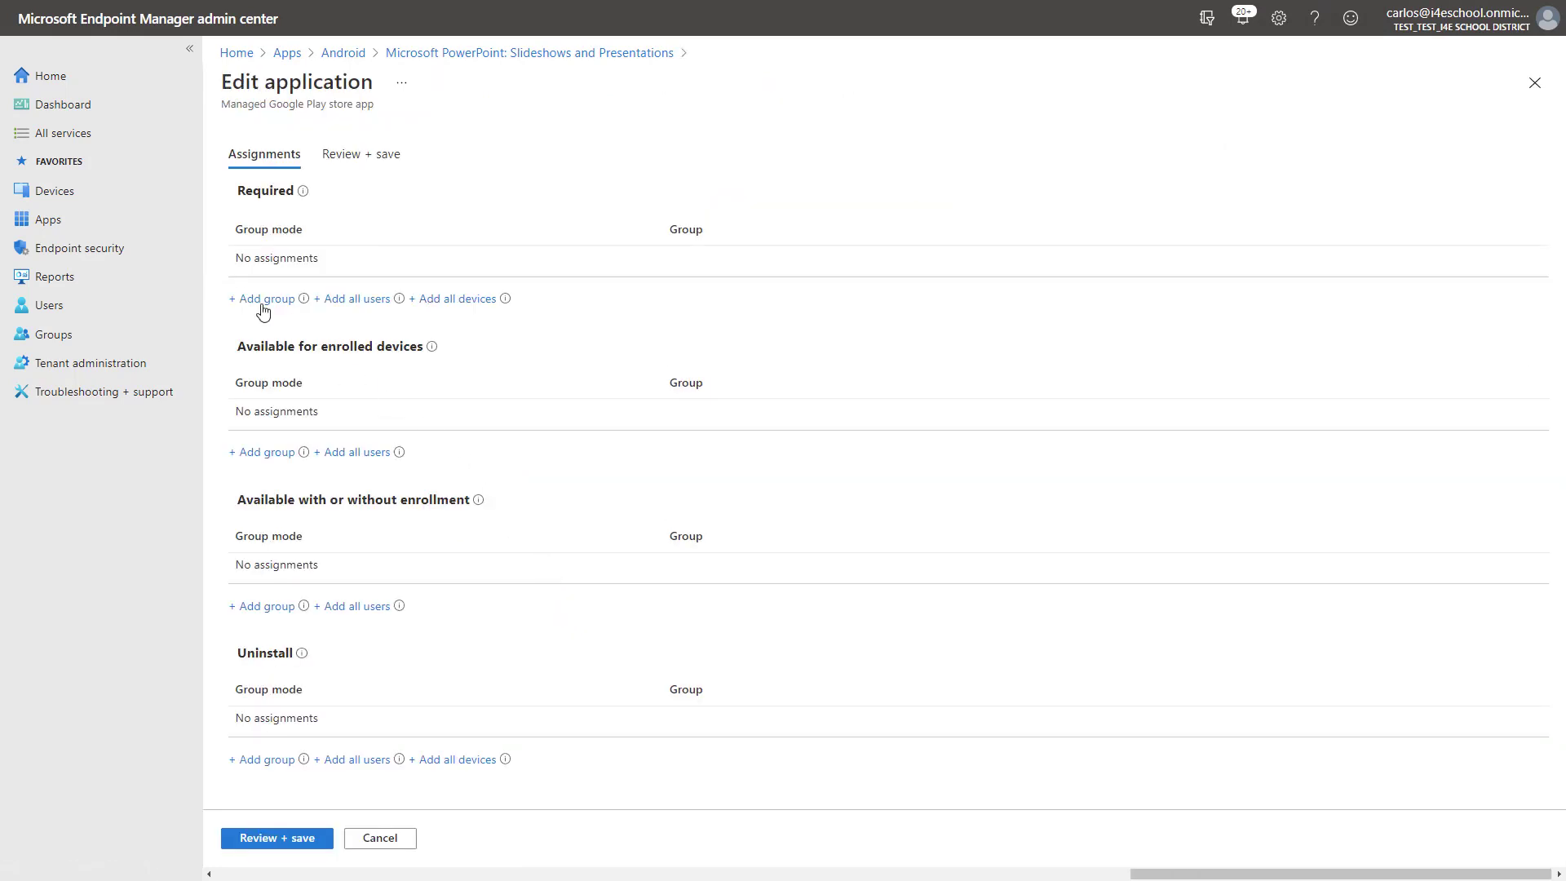
Add the group "I4E Teachers" to PowerPoint's Required assignments, finding it with the search "i4e teachers"
left_click(261, 300)
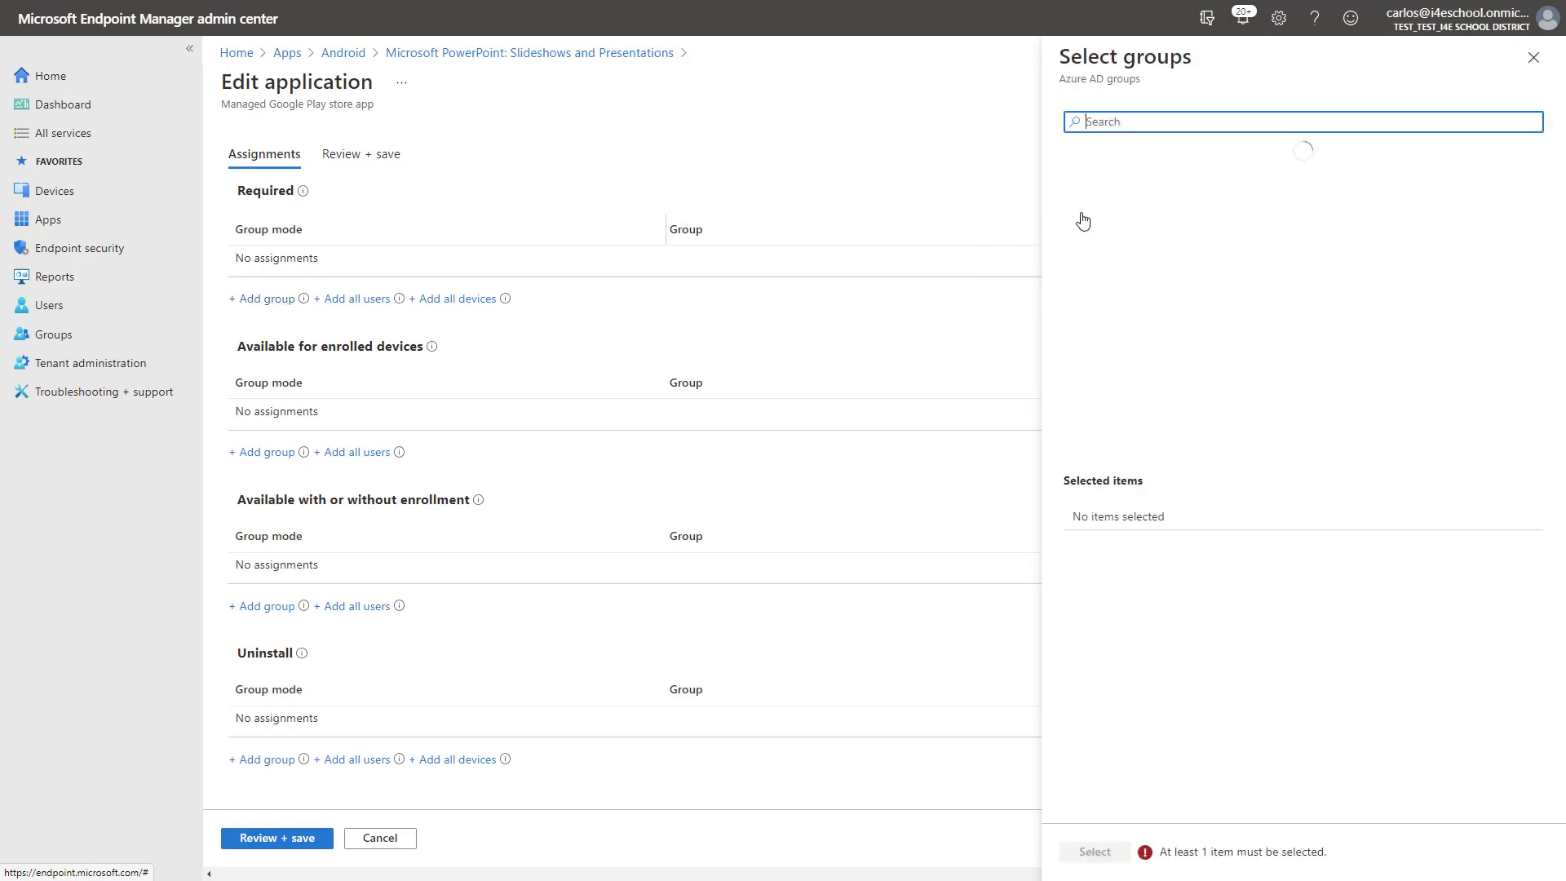
type("i")
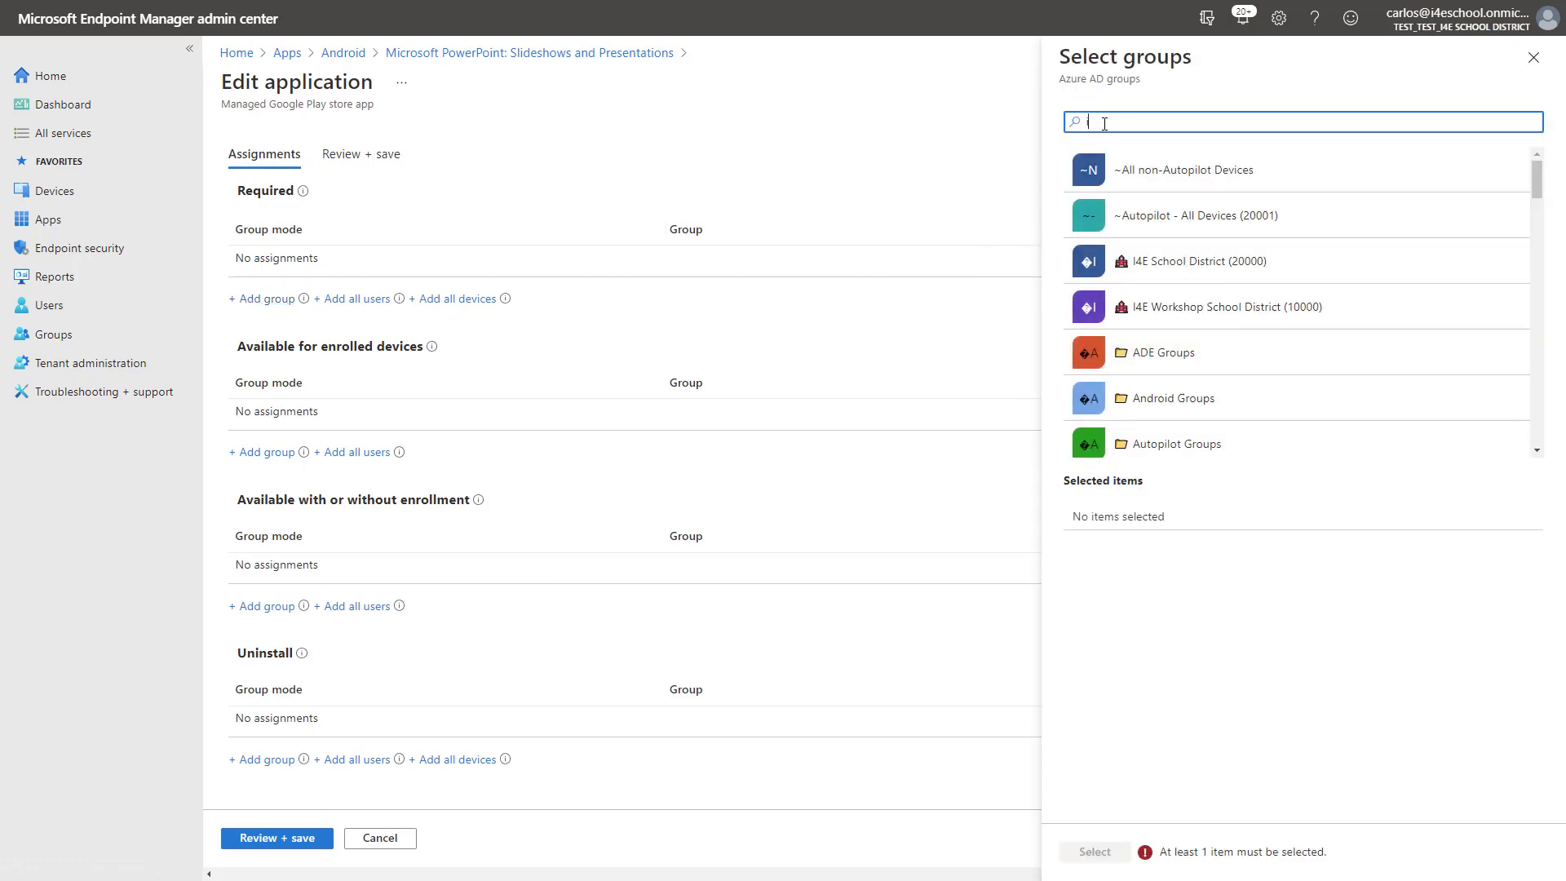
type("4")
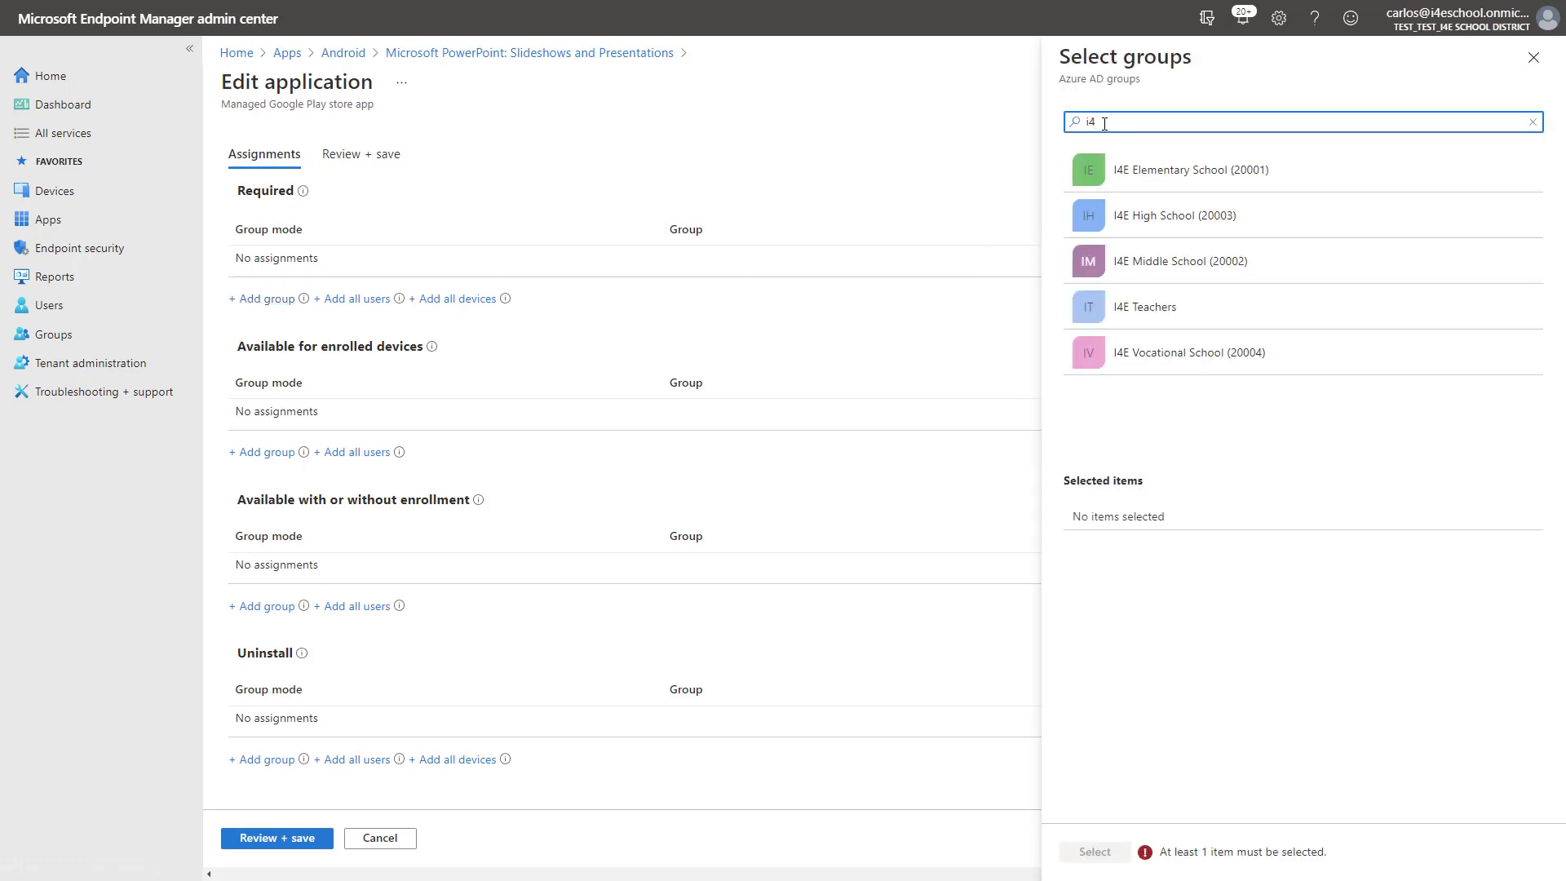
type("e")
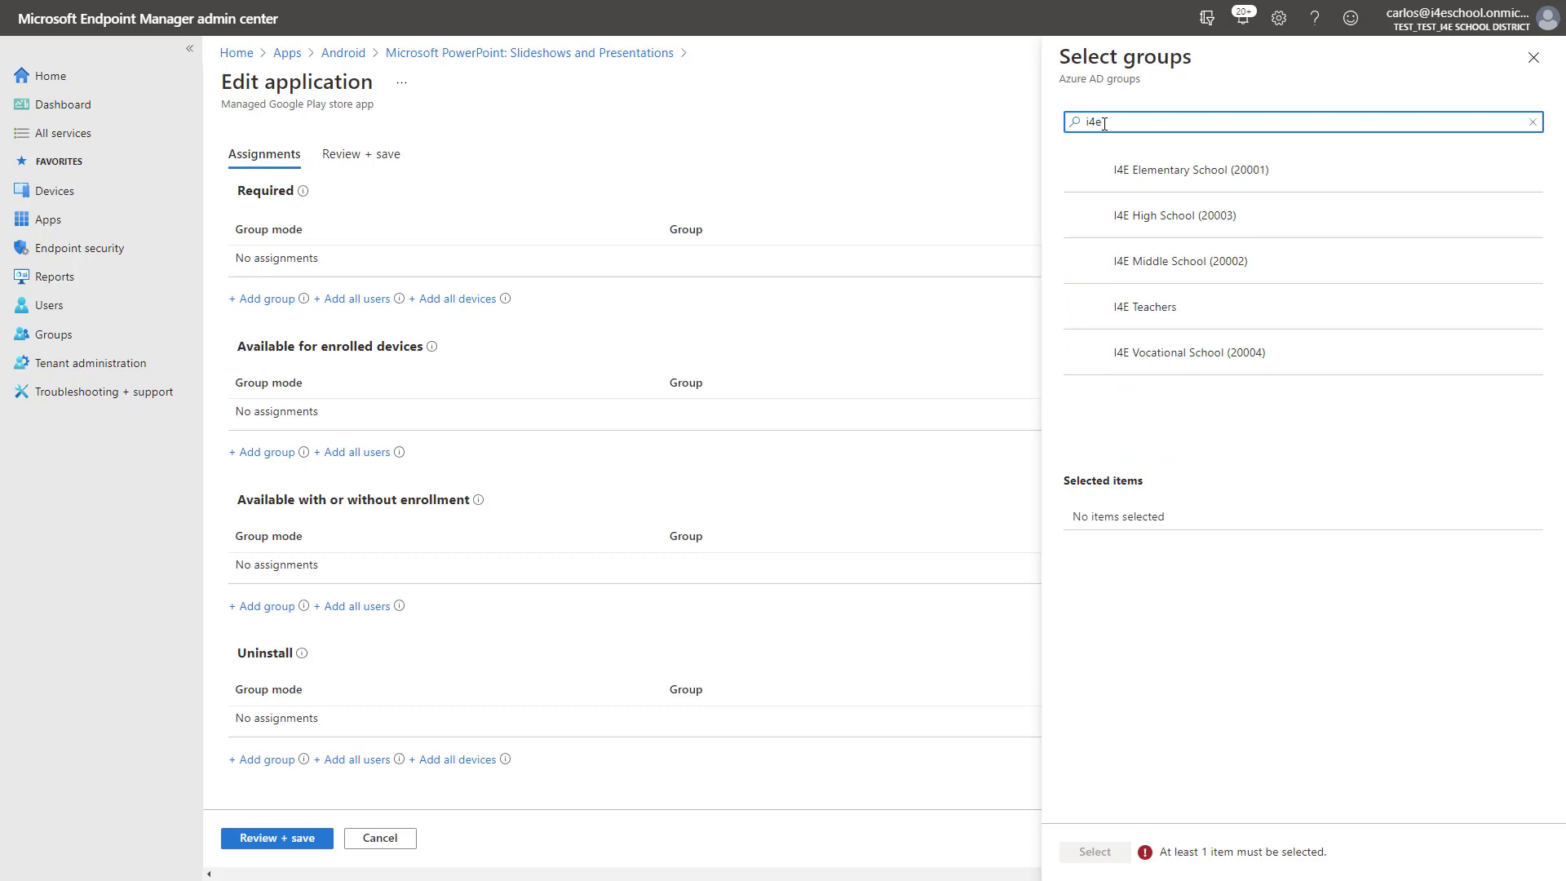
type(" teachers")
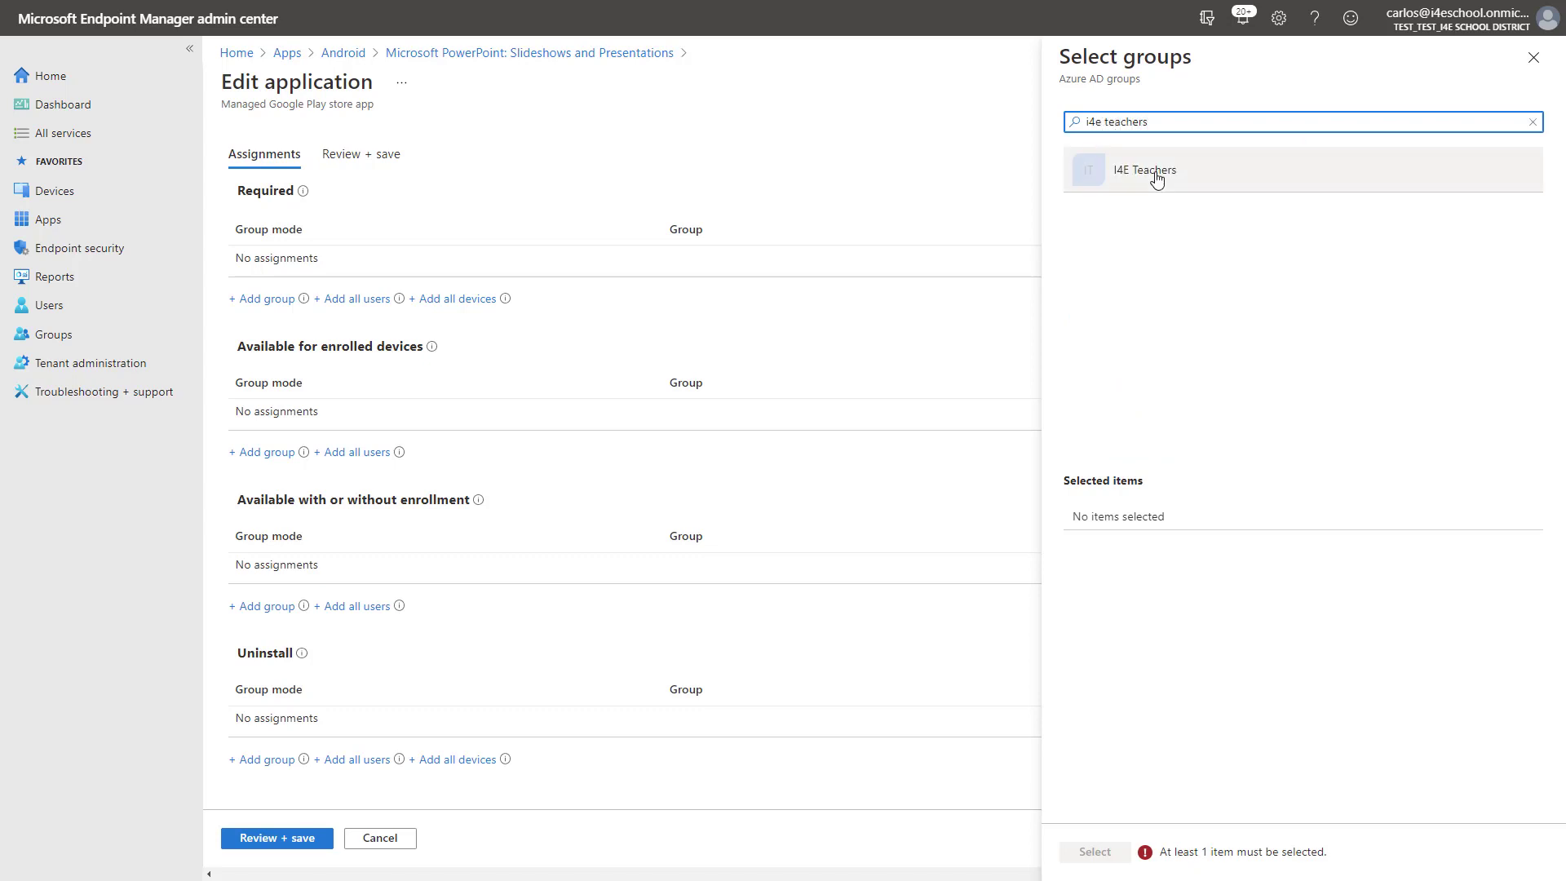
left_click(1114, 170)
left_click(1107, 854)
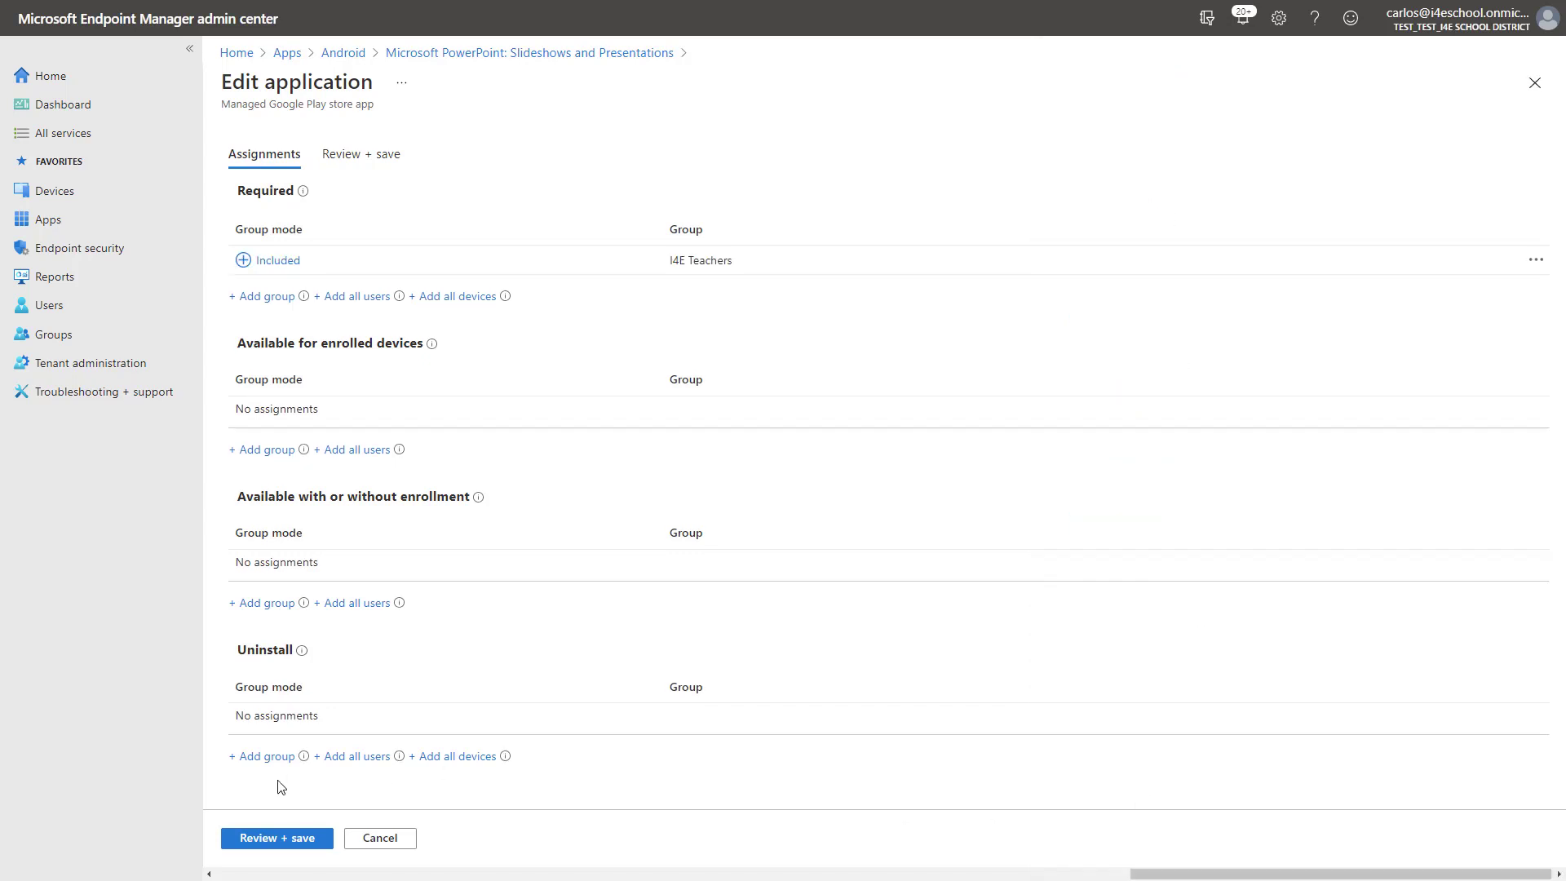
Review the Required group in the PowerPoint assignment summary and save the application changes
left_click(281, 839)
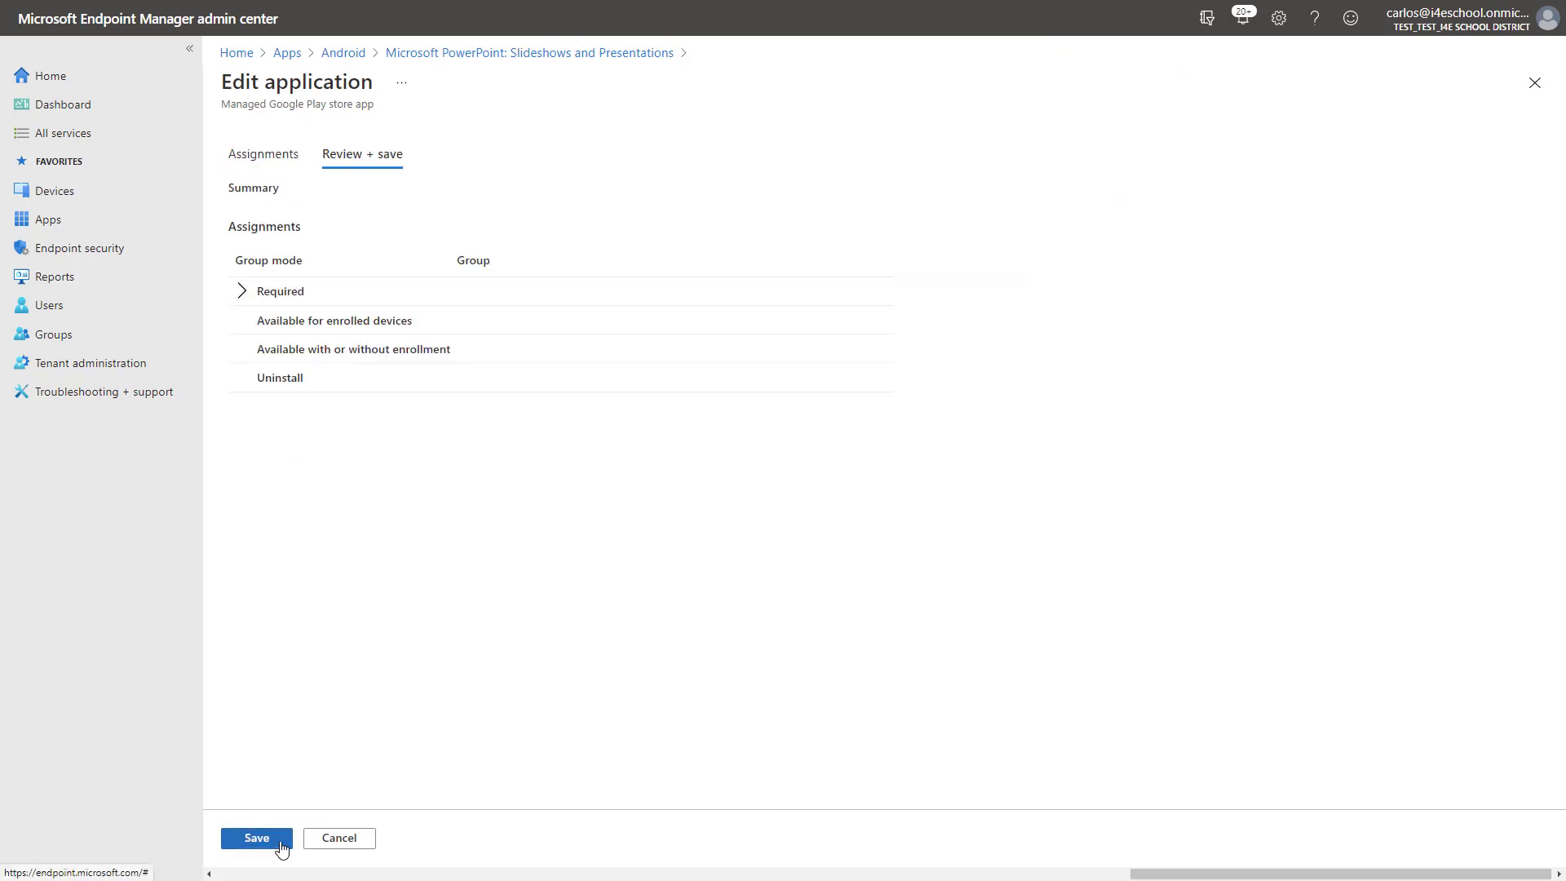
left_click(242, 292)
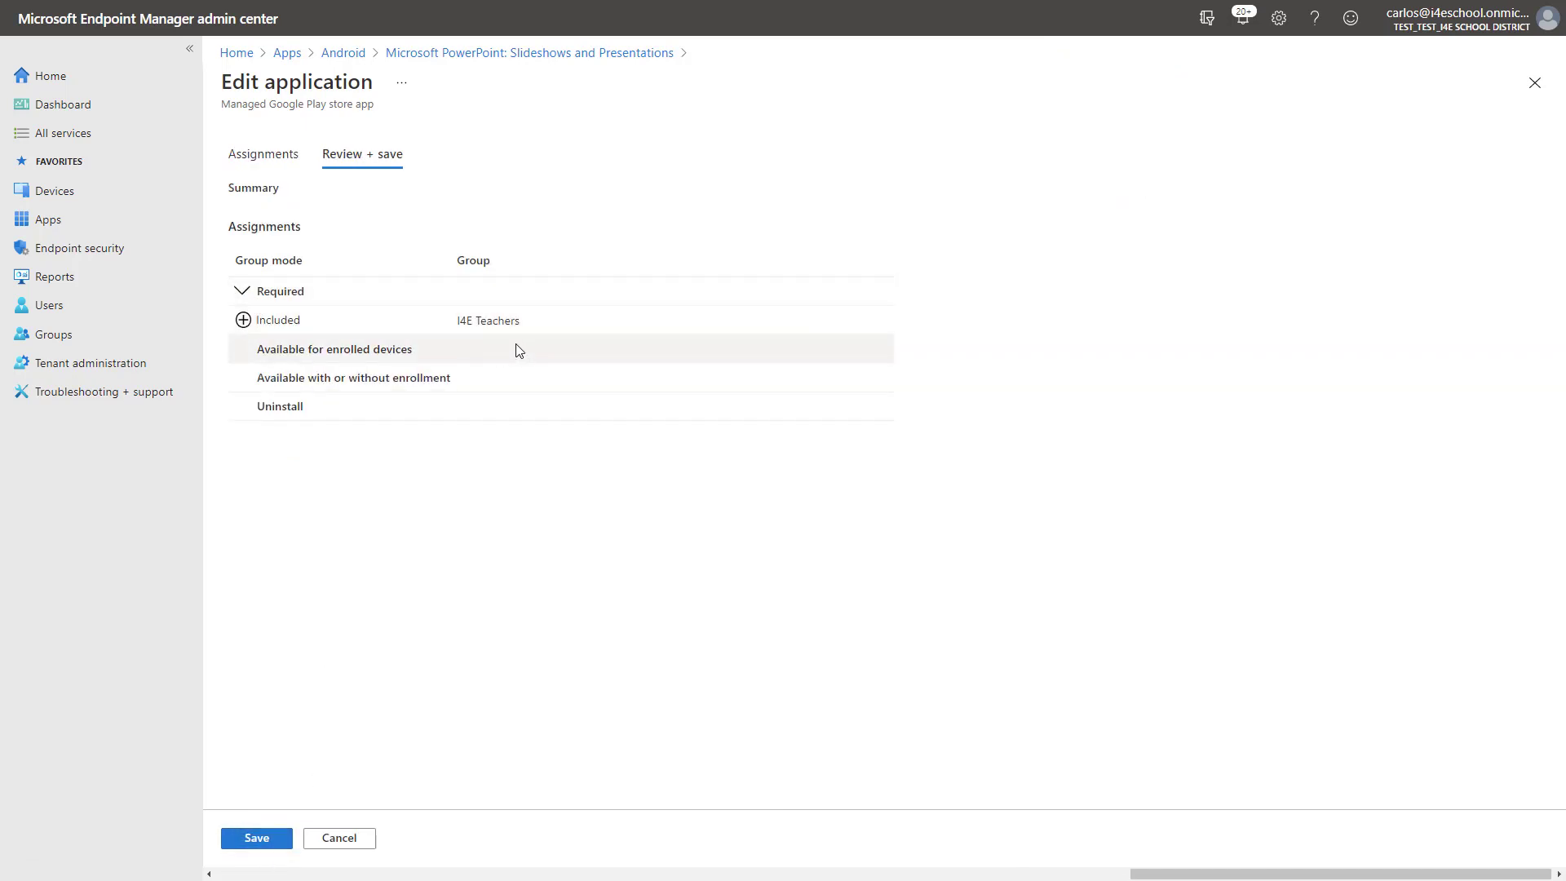
left_click(256, 844)
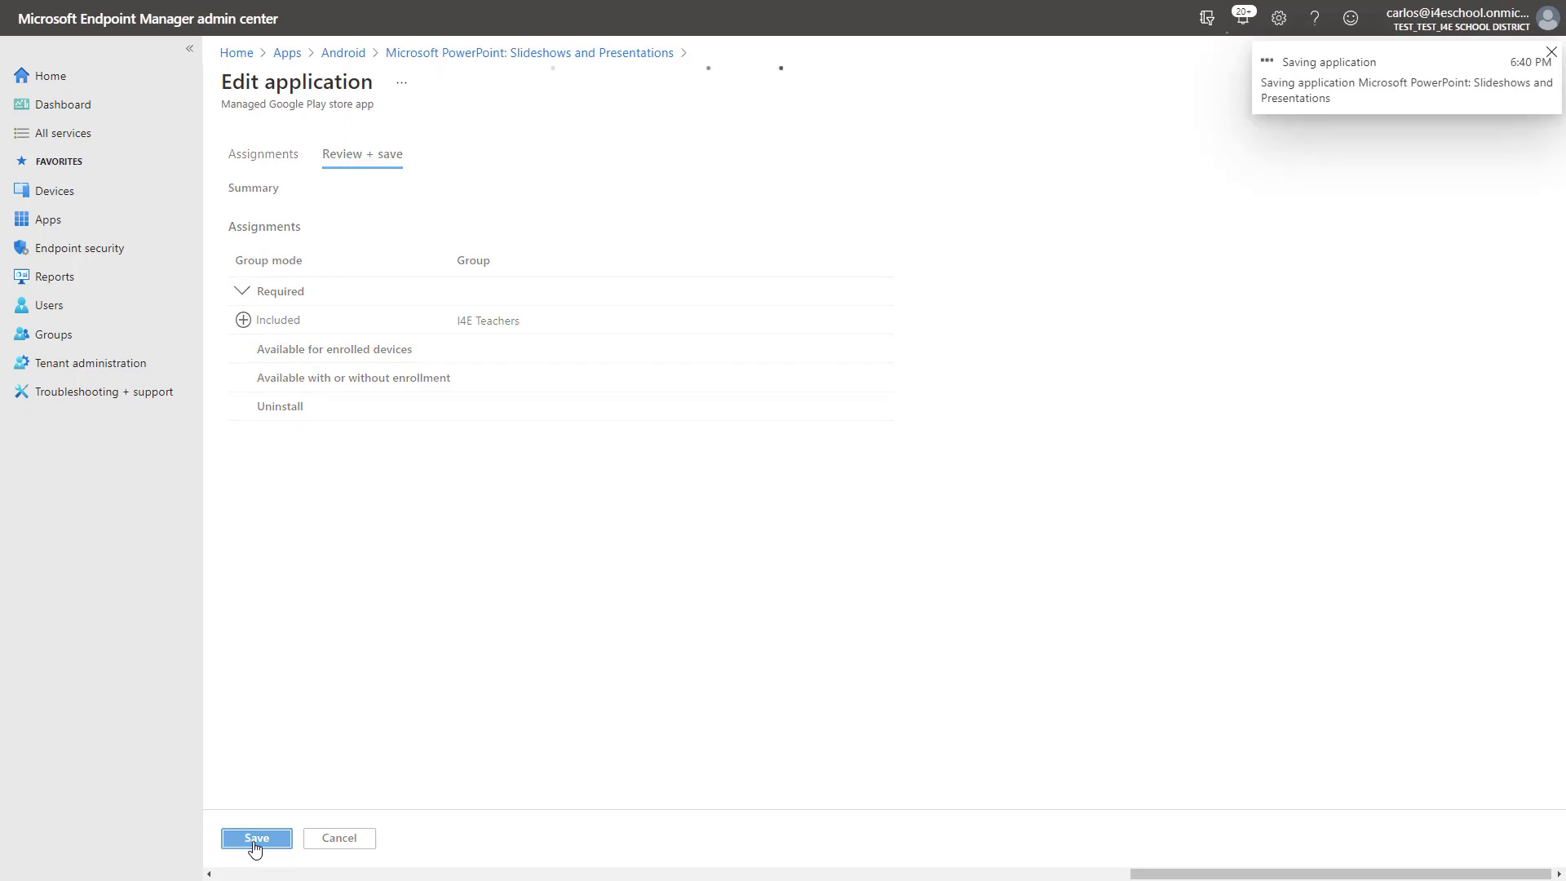